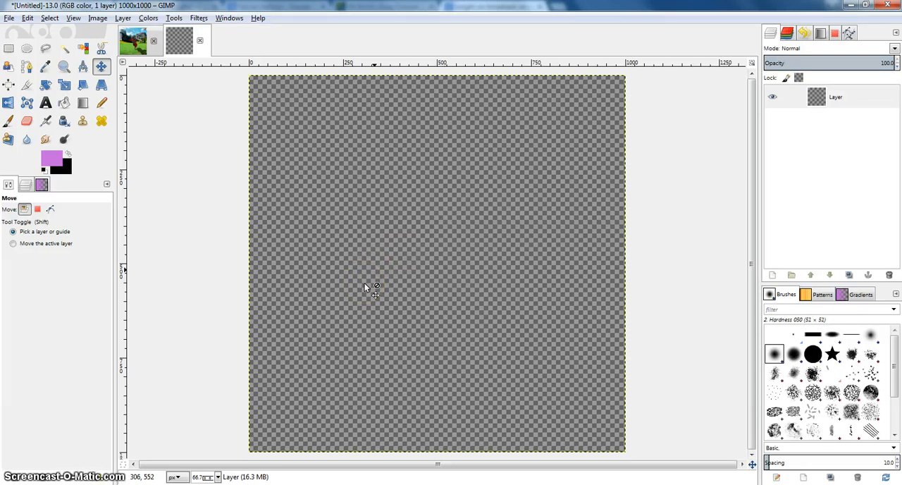
Add the mountain-valley-backgrounds image from the For Surreal folder to the blank canvas as a new layer.
{"action": "mouse_move", "coordinate": [259, 484]}
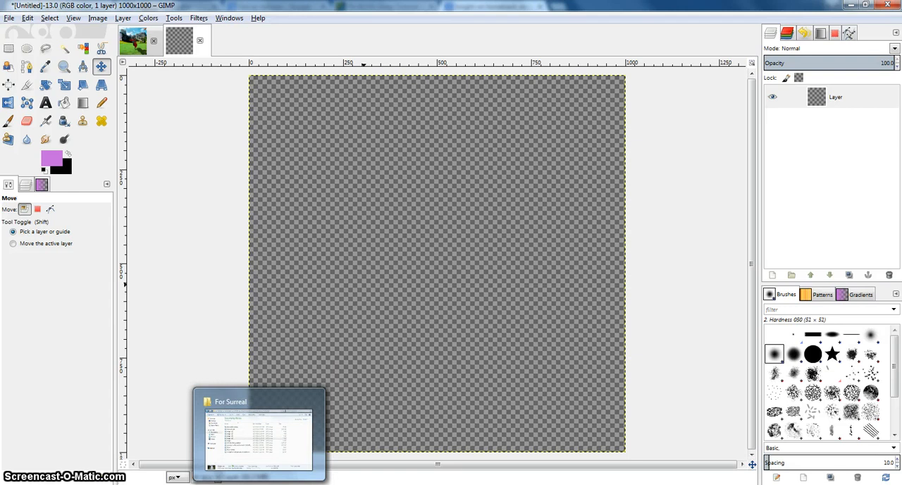
{"action": "left_click", "coordinate": [259, 484]}
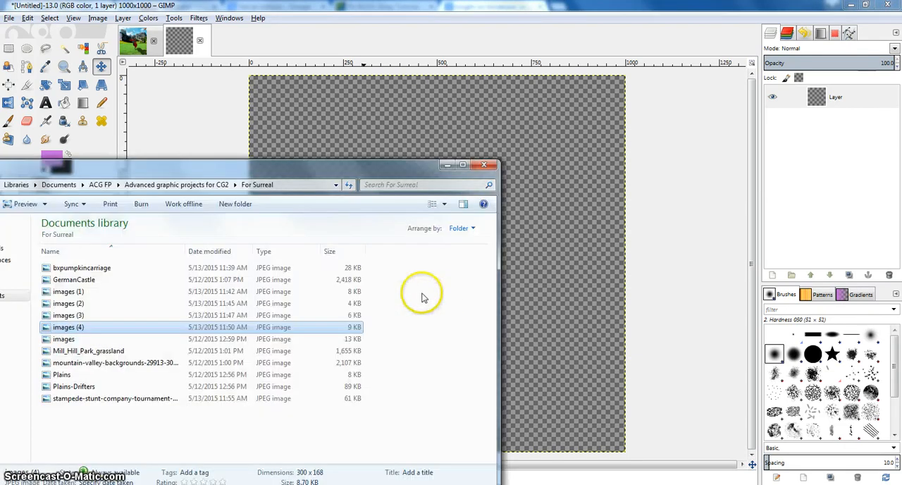
{"action": "left_click", "coordinate": [120, 363]}
{"action": "left_click_drag", "start_coordinate": [207, 174], "coordinate": [405, 134]}
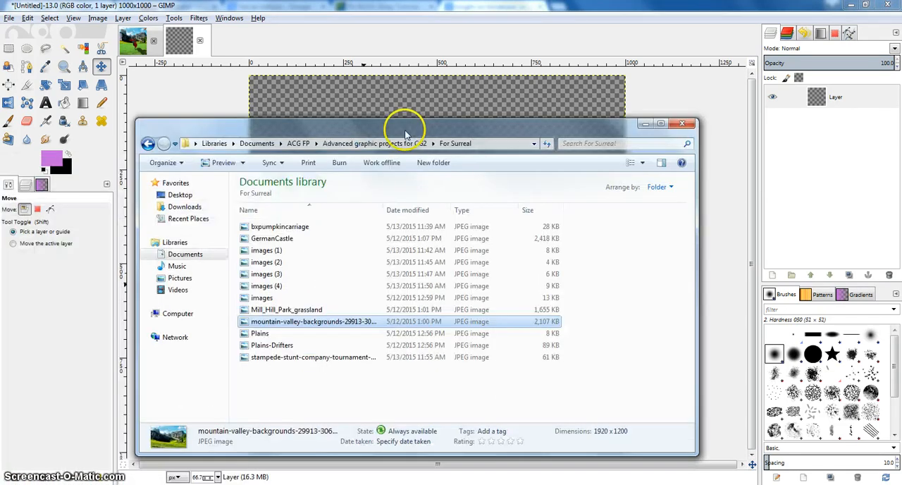
{"action": "left_click_drag", "start_coordinate": [240, 322], "coordinate": [426, 112]}
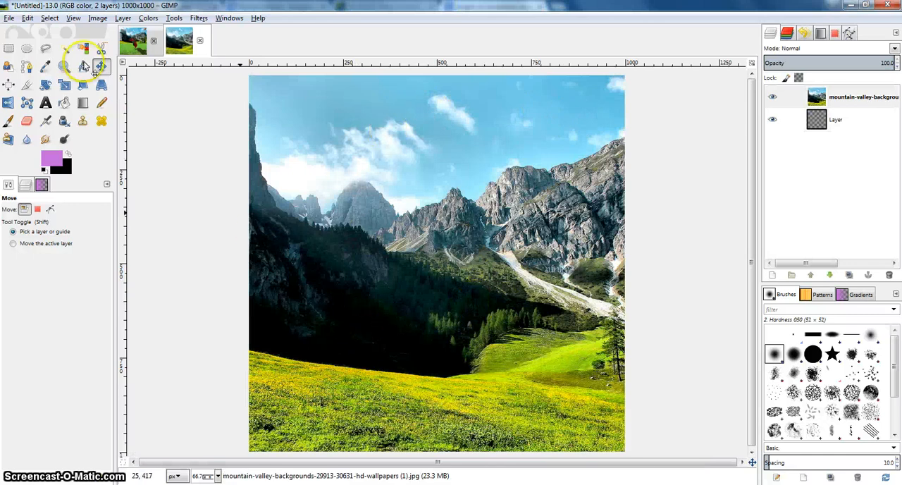
Scale the mountain layer down to about 1047 × 551 px and move it across the upper part of the canvas.
{"action": "left_click", "coordinate": [63, 85]}
{"action": "left_click", "coordinate": [256, 115]}
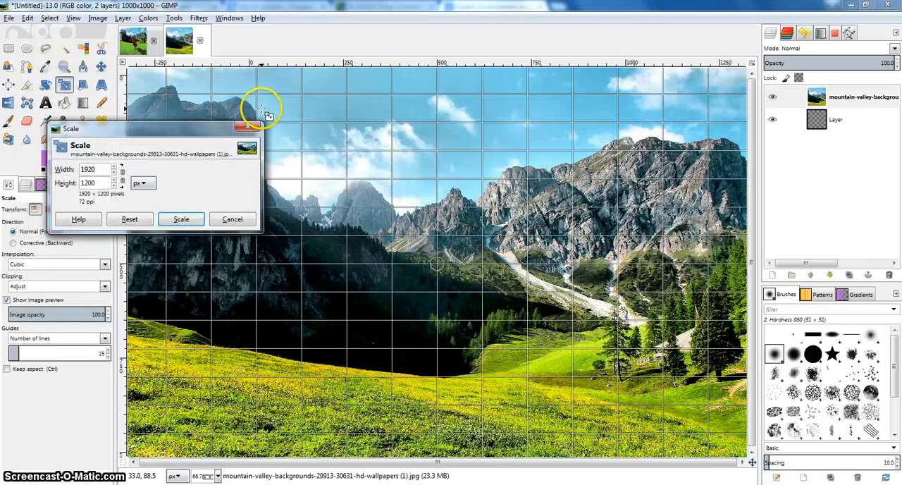
{"action": "left_click_drag", "start_coordinate": [332, 171], "coordinate": [362, 233]}
{"action": "left_click_drag", "start_coordinate": [434, 289], "coordinate": [428, 284]}
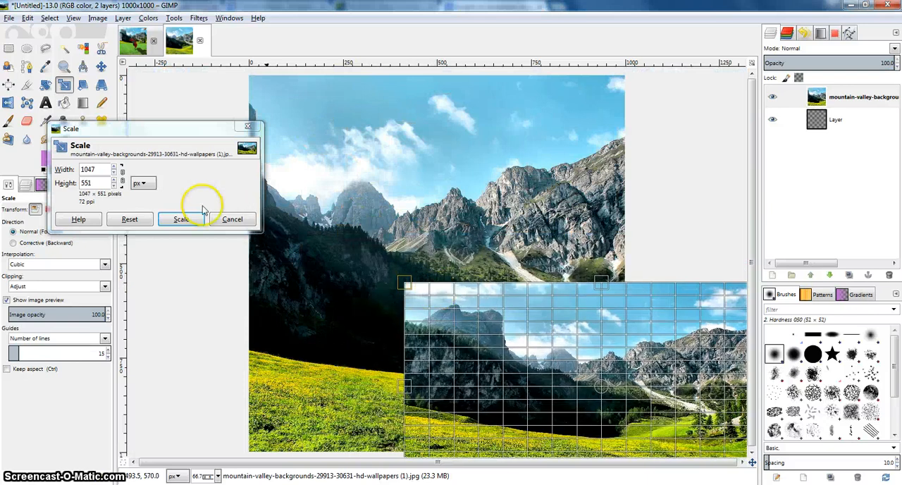
{"action": "left_click", "coordinate": [178, 220]}
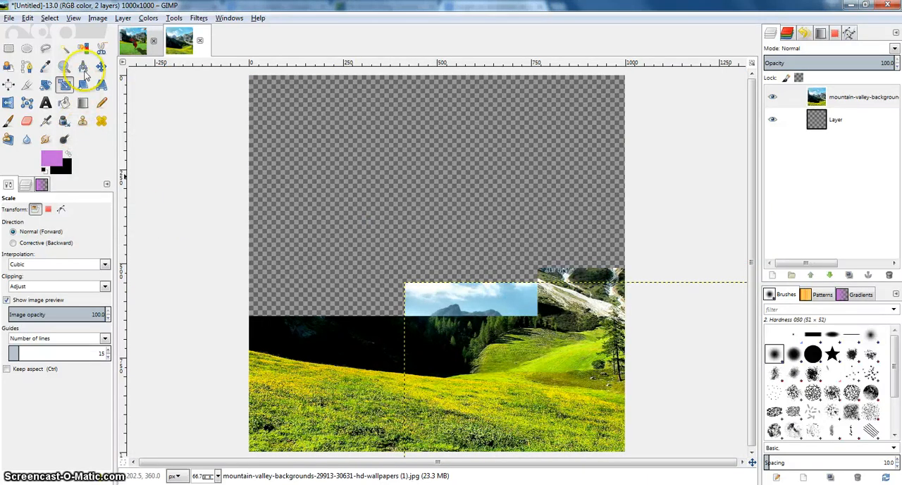
{"action": "key", "text": "m"}
{"action": "left_click_drag", "start_coordinate": [322, 165], "coordinate": [314, 181]}
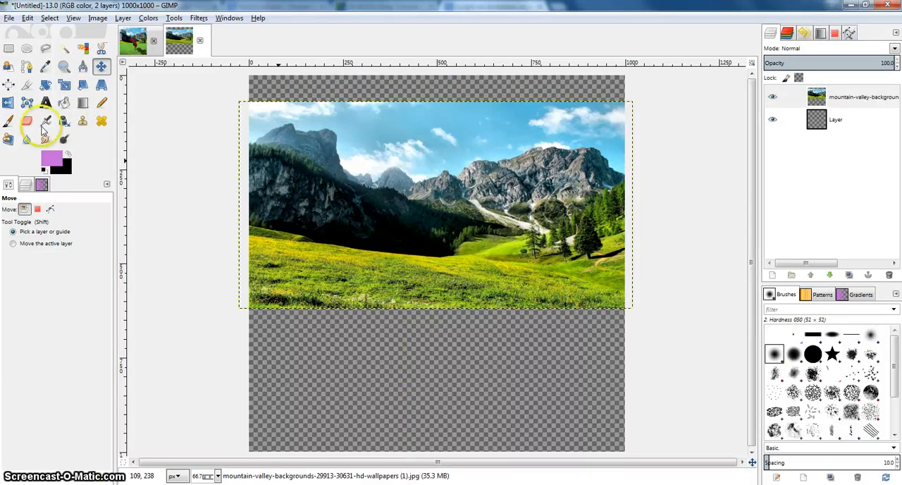
Scale the mountain layer to about 1004 × 622 px so it fits the canvas's upper edge and sides.
{"action": "left_click", "coordinate": [45, 84]}
{"action": "left_click", "coordinate": [64, 85]}
{"action": "left_click", "coordinate": [256, 100]}
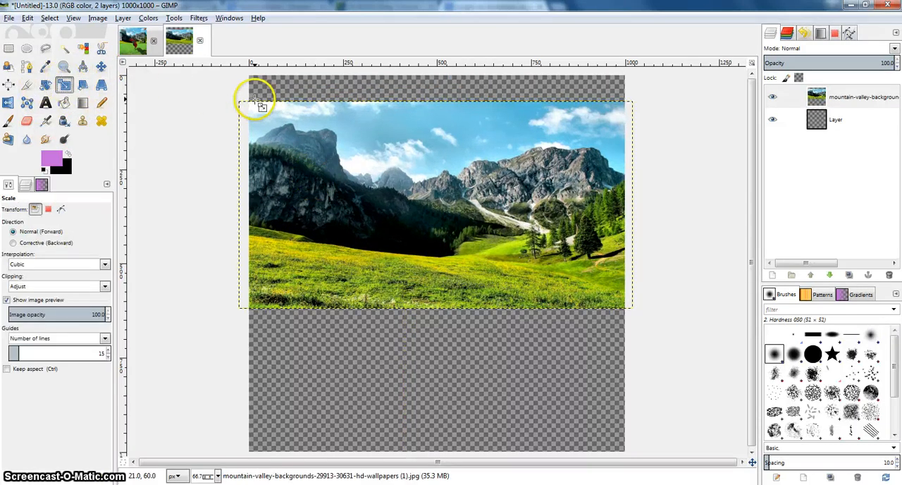
{"action": "left_click_drag", "start_coordinate": [263, 85], "coordinate": [266, 74]}
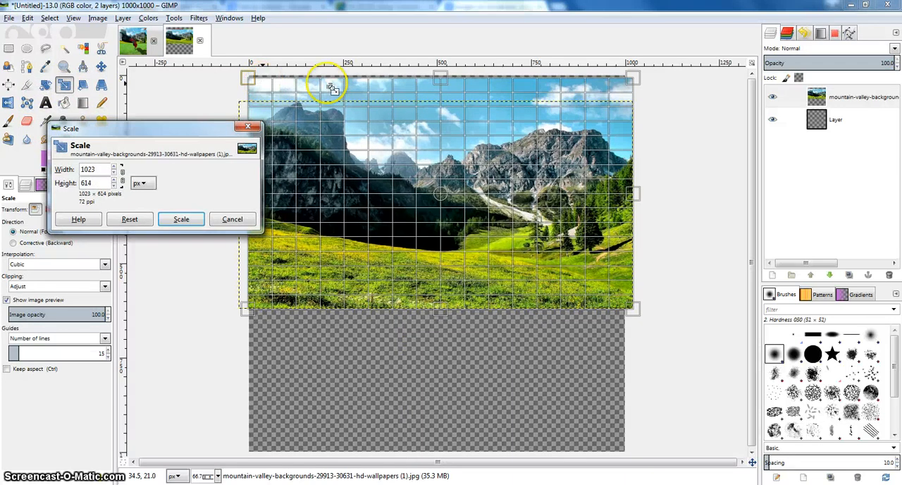
{"action": "left_click_drag", "start_coordinate": [634, 71], "coordinate": [626, 72]}
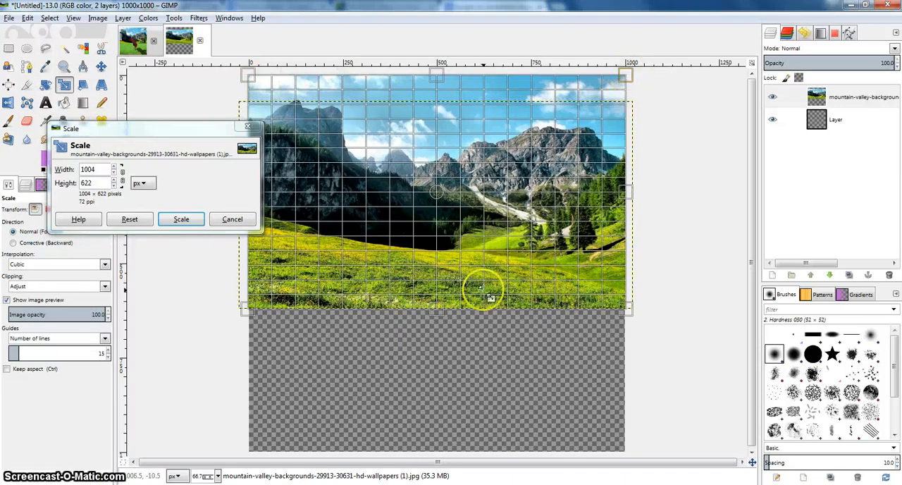
{"action": "left_click", "coordinate": [184, 220]}
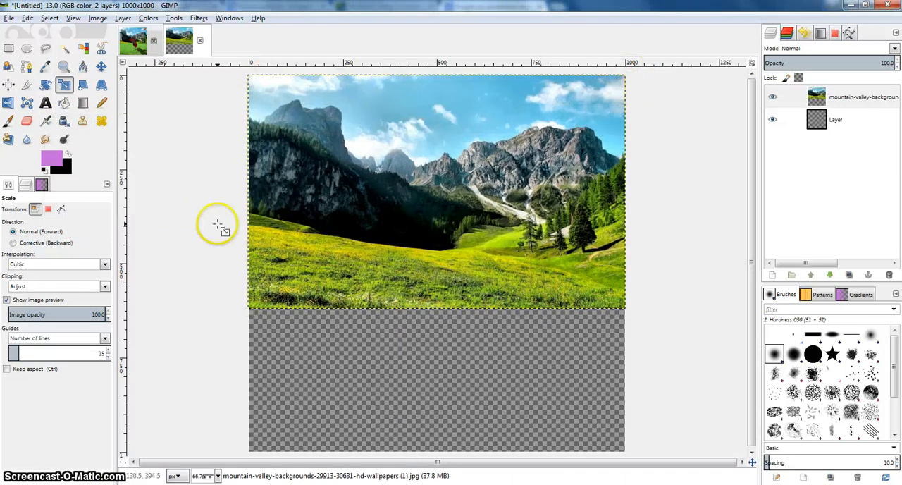
Add the Plains image from the For Surreal folder as a layer and move it into the empty area below the mountains.
{"action": "key", "text": "alt+Tab"}
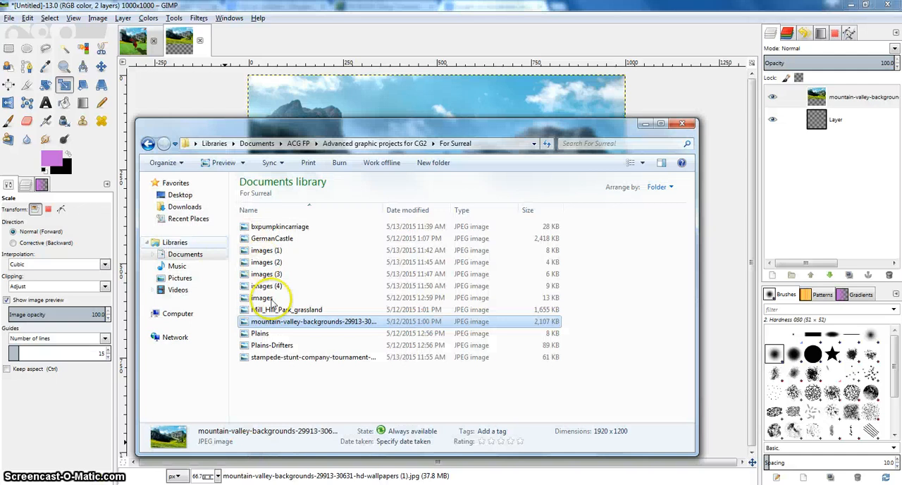
{"action": "left_click", "coordinate": [274, 335]}
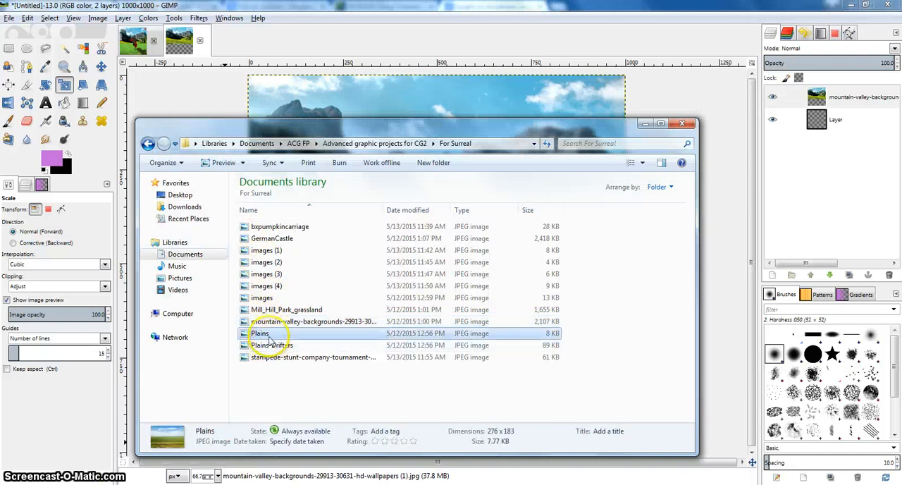
{"action": "left_click_drag", "start_coordinate": [337, 132], "coordinate": [96, 135]}
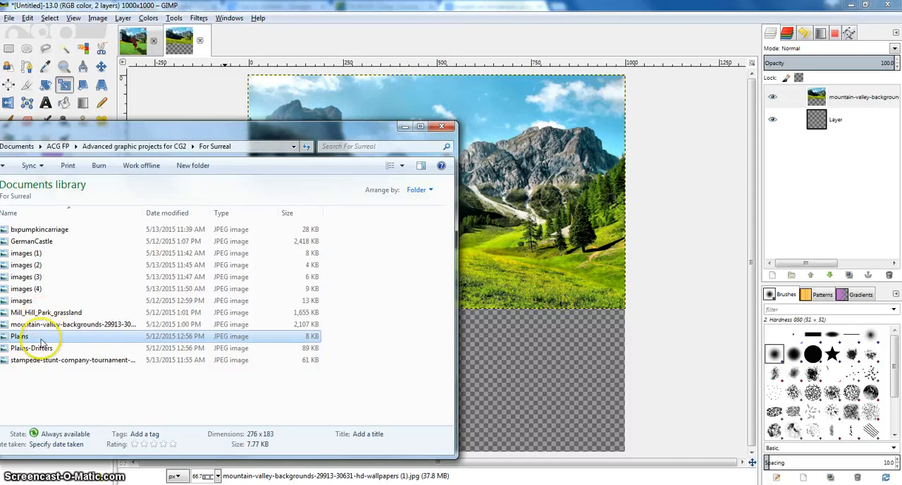
{"action": "left_click_drag", "start_coordinate": [124, 334], "coordinate": [539, 301]}
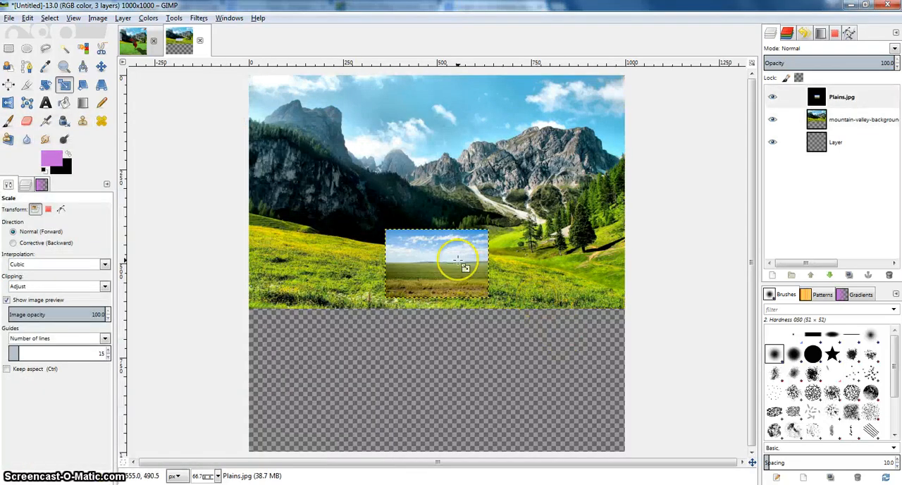
{"action": "left_click", "coordinate": [101, 66]}
{"action": "left_click_drag", "start_coordinate": [423, 272], "coordinate": [421, 374]}
Scale the Plains layer to about 999 × 380 px so it fills the empty area below the mountain picture.
{"action": "left_click", "coordinate": [63, 84]}
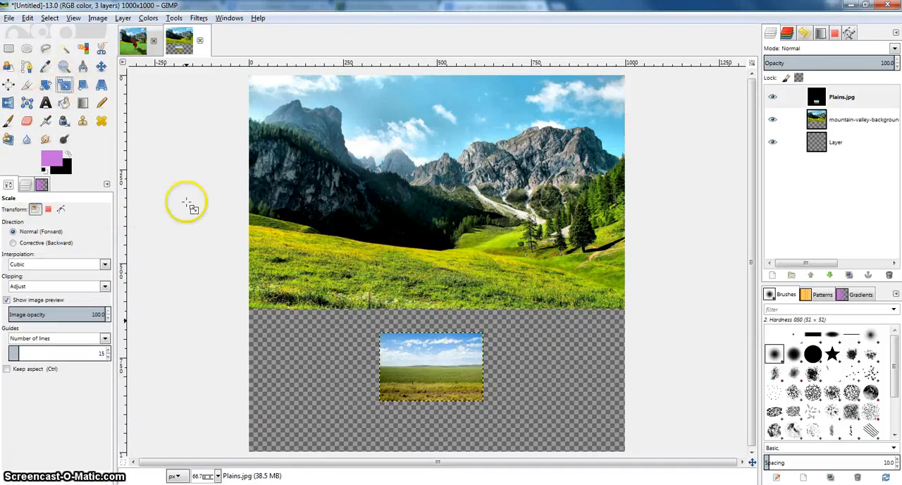
{"action": "left_click", "coordinate": [405, 356]}
{"action": "left_click_drag", "start_coordinate": [316, 322], "coordinate": [252, 310]}
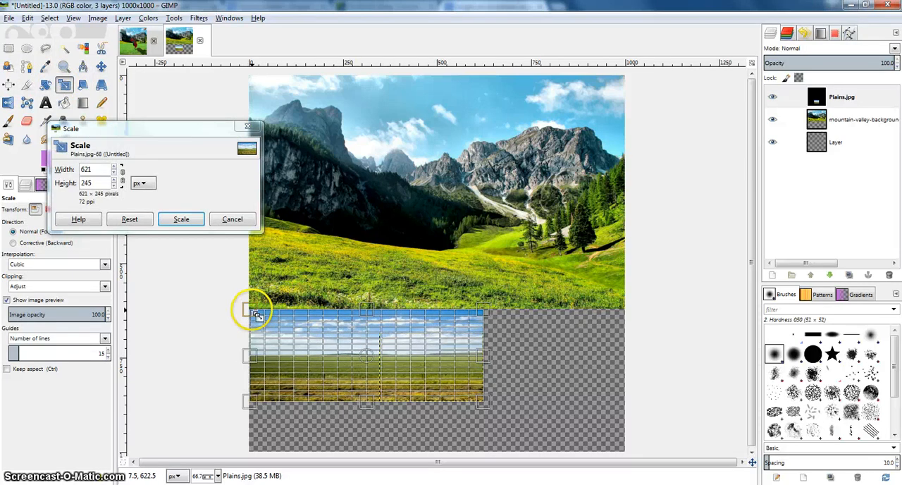
{"action": "left_click_drag", "start_coordinate": [486, 314], "coordinate": [623, 311]}
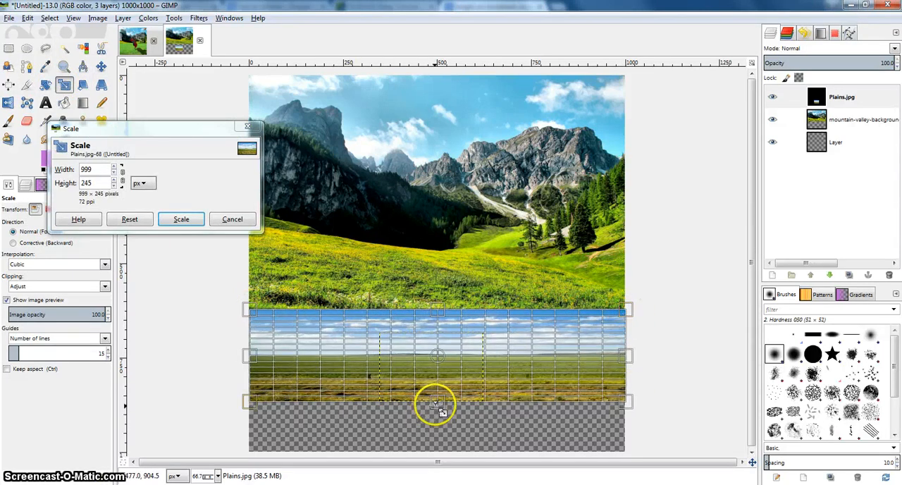
{"action": "left_click_drag", "start_coordinate": [437, 437], "coordinate": [437, 453]}
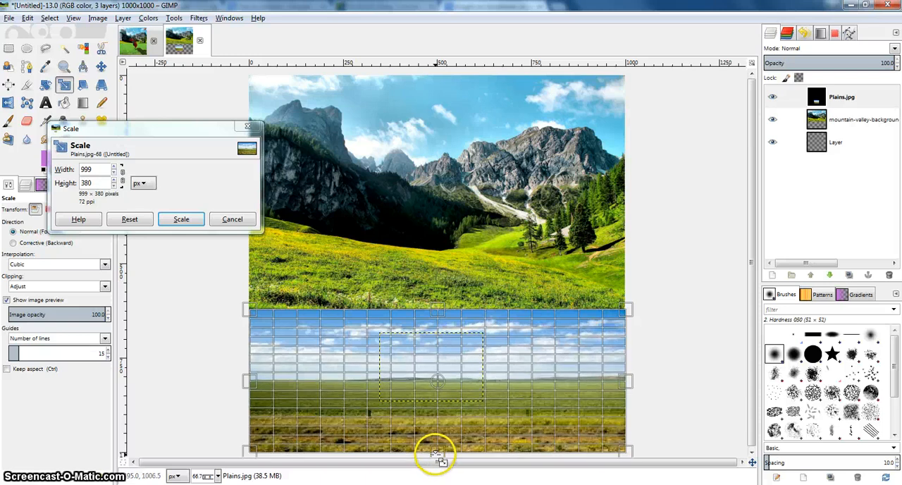
{"action": "left_click", "coordinate": [182, 219]}
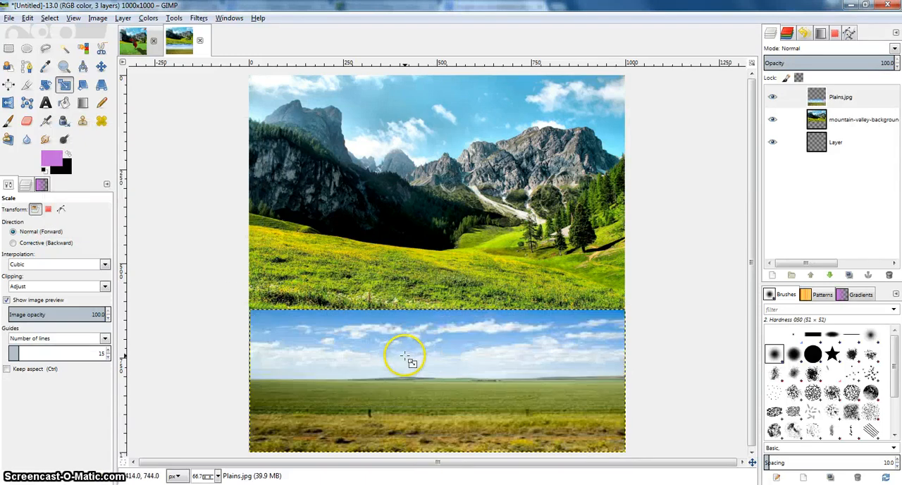
Erase a thin strip of sky near the upper right edge of the Plains layer with a size 14 eraser.
{"action": "left_click_drag", "start_coordinate": [404, 351], "coordinate": [362, 284]}
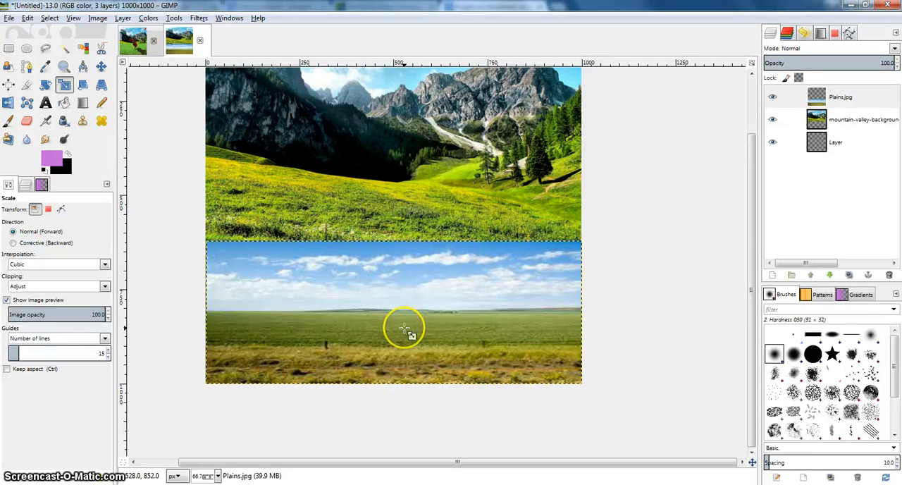
{"action": "scroll", "coordinate": [395, 310], "scroll_direction": "up", "scroll_amount": 2, "text": "ctrl"}
{"action": "scroll", "coordinate": [395, 247], "scroll_direction": "down", "scroll_amount": 2, "text": "ctrl"}
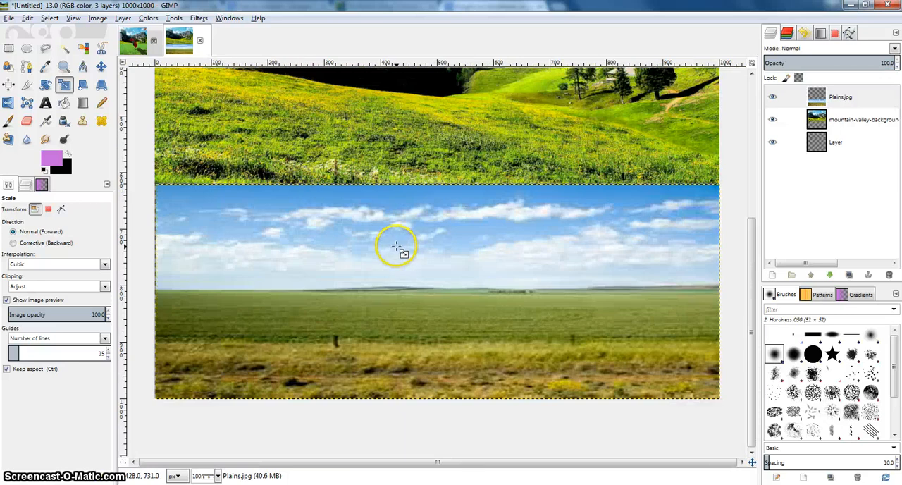
{"action": "left_click", "coordinate": [838, 97]}
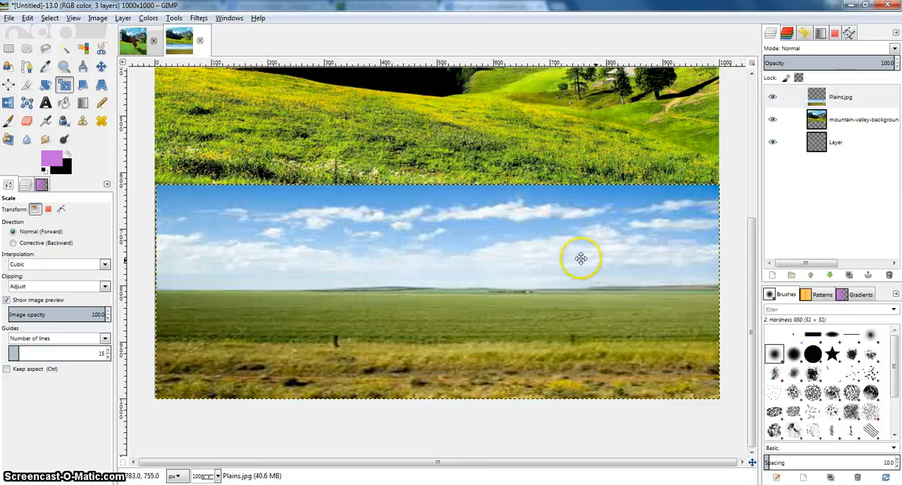
{"action": "scroll", "coordinate": [578, 260], "scroll_direction": "right", "scroll_amount": 1}
{"action": "left_click", "coordinate": [26, 120]}
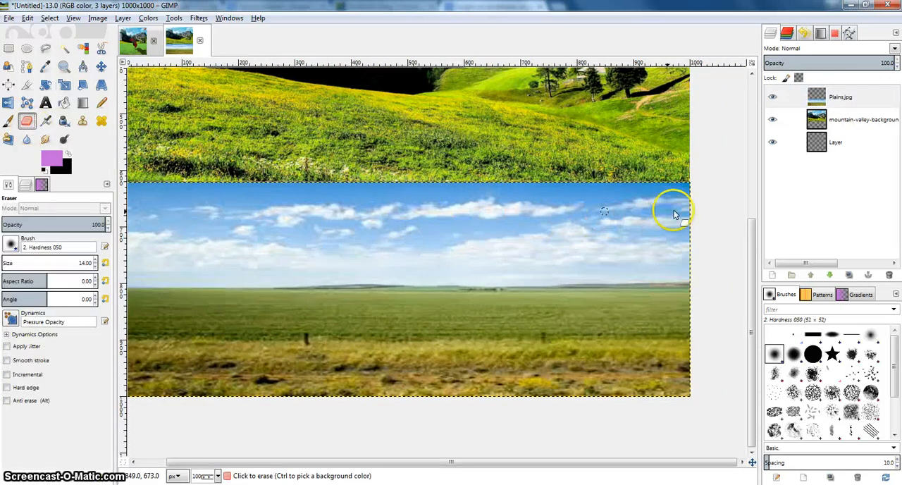
{"action": "mouse_move", "coordinate": [683, 197]}
{"action": "left_mouse_down"}
{"action": "mouse_move", "coordinate": [580, 191]}
{"action": "mouse_move", "coordinate": [525, 202]}
{"action": "left_mouse_up"}
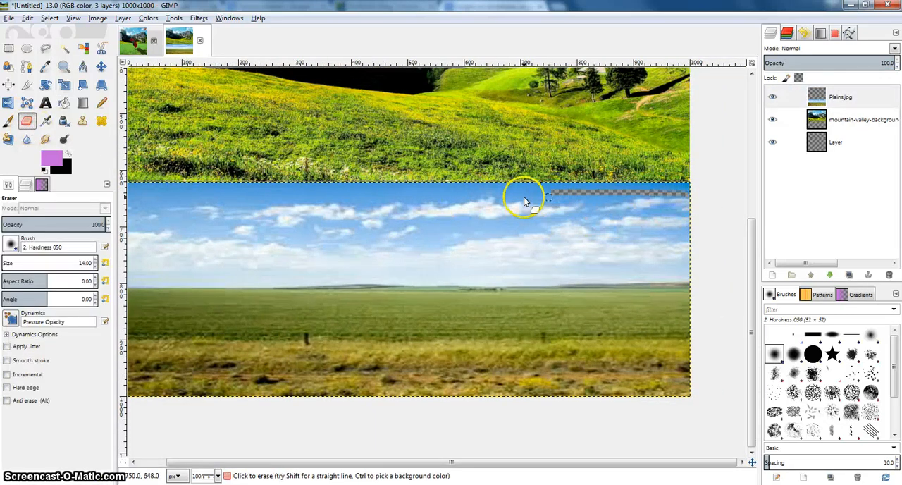
Set the eraser size to 50 and erase the sky above the horizon on the Plains layer.
{"action": "left_click", "coordinate": [98, 264]}
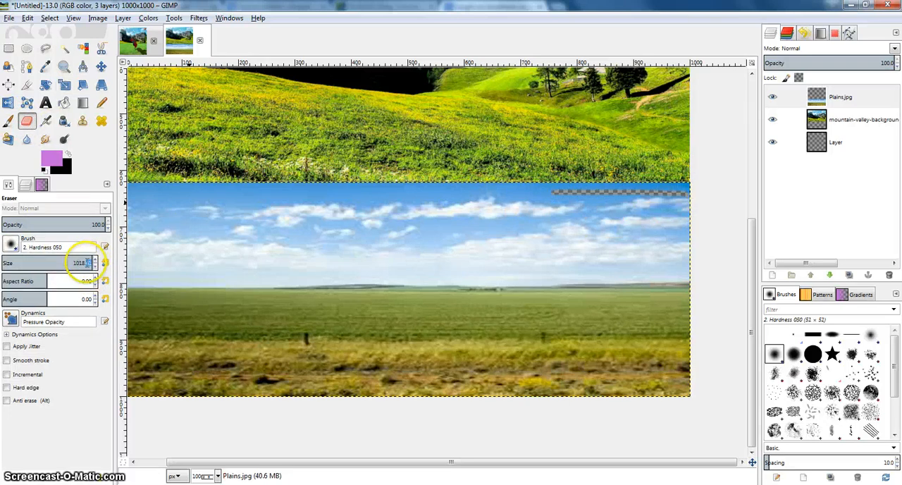
{"action": "left_click_drag", "start_coordinate": [88, 263], "coordinate": [82, 263]}
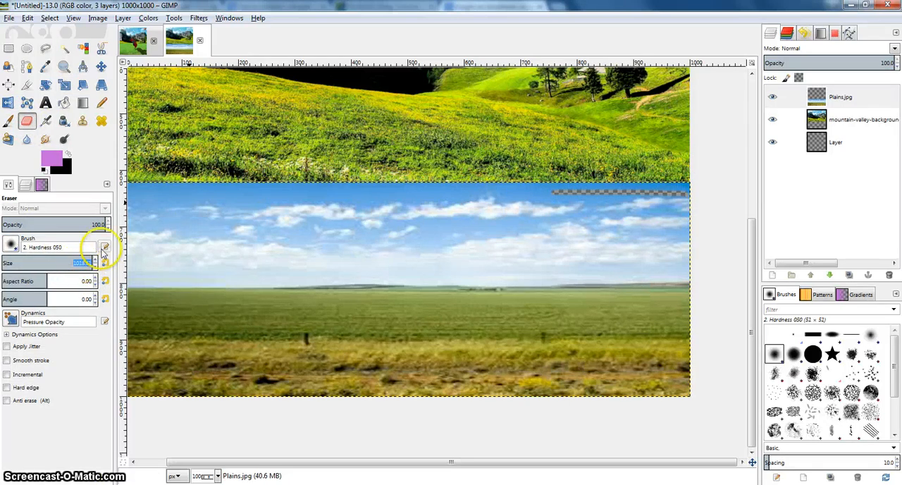
{"action": "type", "text": "50"}
{"action": "key", "text": "Return"}
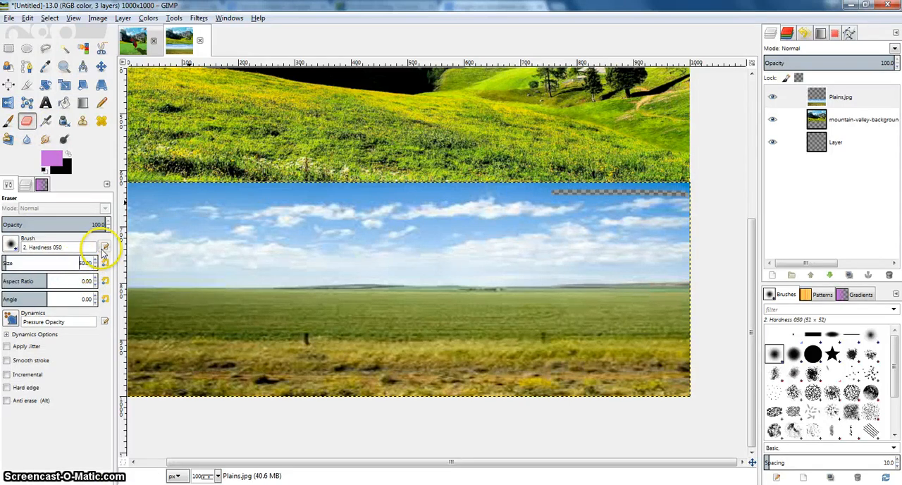
{"action": "mouse_move", "coordinate": [416, 268]}
{"action": "left_mouse_down"}
{"action": "mouse_move", "coordinate": [726, 262]}
{"action": "mouse_move", "coordinate": [660, 223]}
{"action": "mouse_move", "coordinate": [710, 213]}
{"action": "mouse_move", "coordinate": [755, 218]}
{"action": "left_mouse_up"}
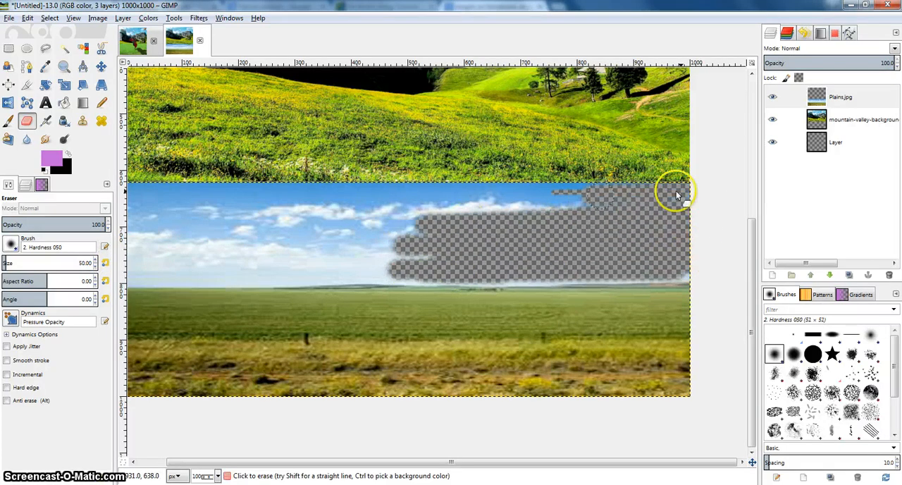
{"action": "mouse_move", "coordinate": [674, 191]}
{"action": "left_mouse_down"}
{"action": "mouse_move", "coordinate": [492, 197]}
{"action": "mouse_move", "coordinate": [265, 216]}
{"action": "mouse_move", "coordinate": [623, 207]}
{"action": "mouse_move", "coordinate": [232, 197]}
{"action": "mouse_move", "coordinate": [495, 193]}
{"action": "left_mouse_up"}
{"action": "mouse_move", "coordinate": [391, 200]}
{"action": "left_mouse_down"}
{"action": "mouse_move", "coordinate": [493, 199]}
{"action": "mouse_move", "coordinate": [431, 190]}
{"action": "mouse_move", "coordinate": [181, 195]}
{"action": "mouse_move", "coordinate": [513, 231]}
{"action": "mouse_move", "coordinate": [510, 276]}
{"action": "mouse_move", "coordinate": [445, 263]}
{"action": "left_mouse_up"}
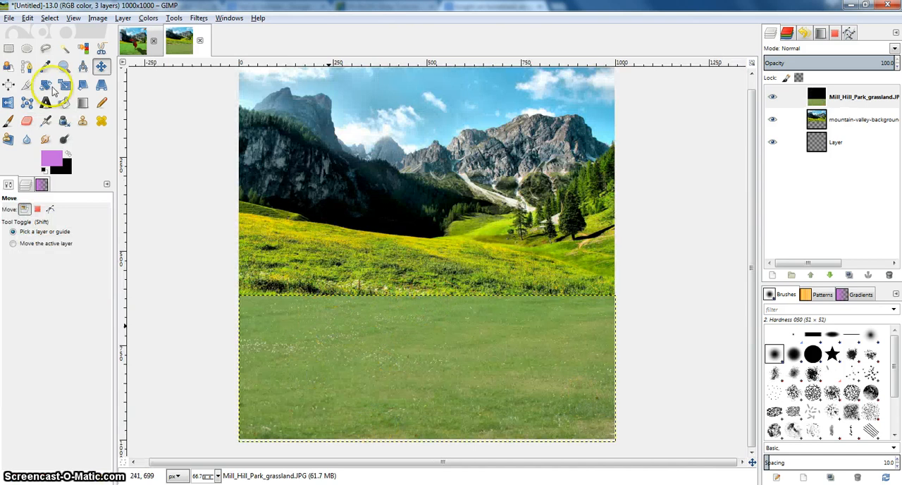
Scale the Mill_Hill_Park_grassland layer to about 1002 × 479 px, extending its upper edge over the mountain meadow.
{"action": "left_click", "coordinate": [831, 96]}
{"action": "left_click", "coordinate": [68, 89]}
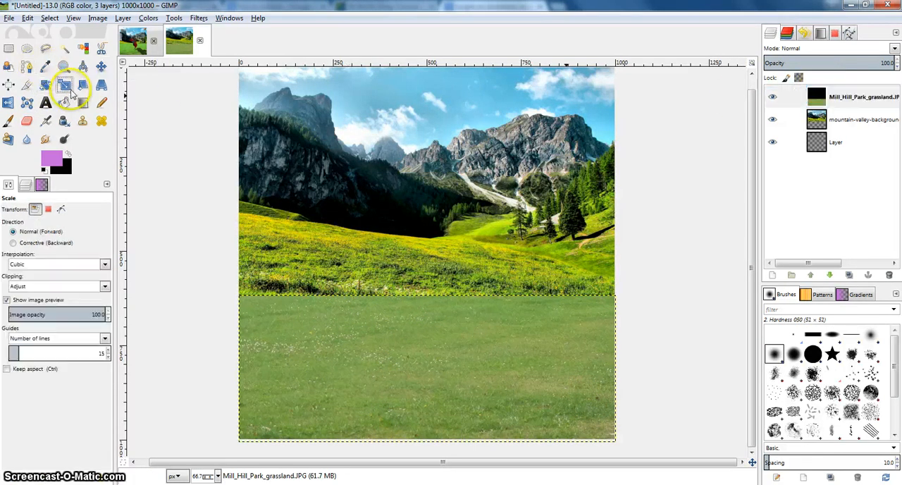
{"action": "left_click", "coordinate": [234, 297]}
{"action": "left_click_drag", "start_coordinate": [233, 297], "coordinate": [240, 265]}
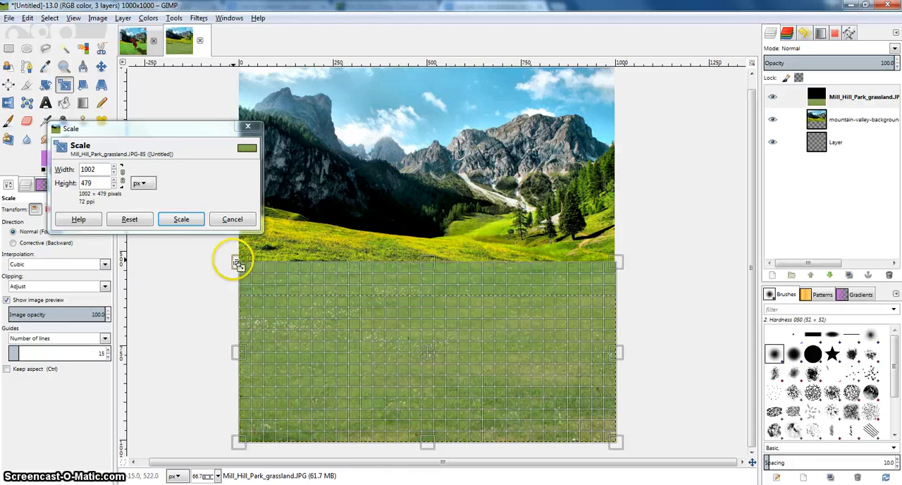
{"action": "left_click", "coordinate": [182, 219]}
Scale the mountain layer taller so its lower edge extends further beneath the grassland layer.
{"action": "left_click", "coordinate": [821, 119]}
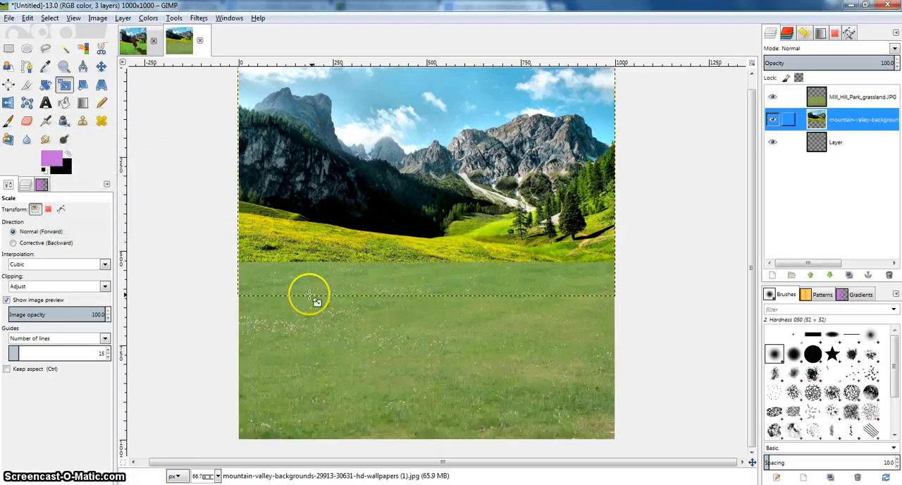
{"action": "left_click_drag", "start_coordinate": [238, 298], "coordinate": [234, 263]}
{"action": "left_click", "coordinate": [181, 219]}
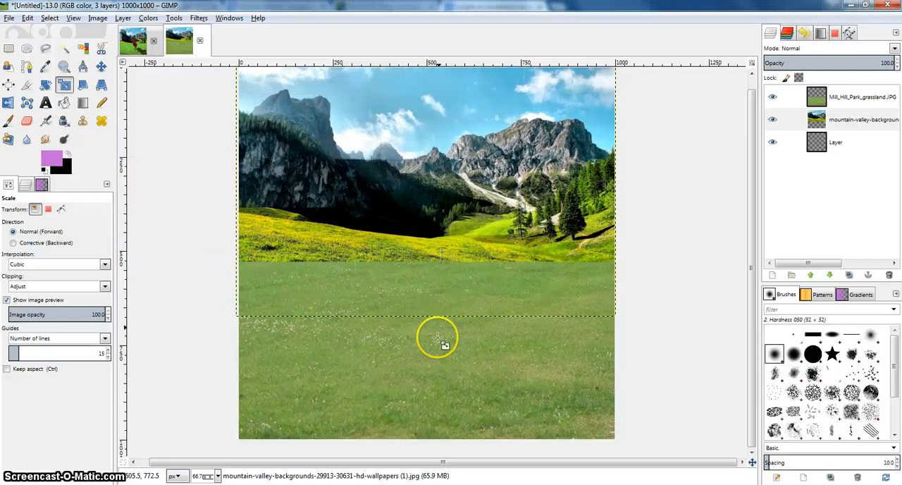
Rescale the Mill_Hill_Park_grassland layer slightly so it spans the width of the image below the mountain meadow.
{"action": "left_click", "coordinate": [848, 97]}
{"action": "left_click", "coordinate": [545, 345]}
{"action": "left_click_drag", "start_coordinate": [617, 263], "coordinate": [617, 276]}
{"action": "left_click", "coordinate": [181, 219]}
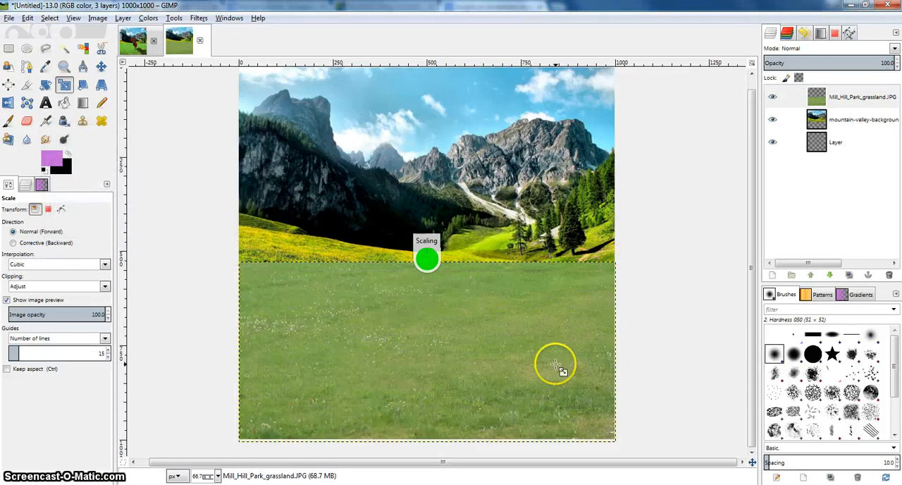
Apply an S-shaped Curves adjustment to the grassland layer's Value channel, with points at about 72/44 and 191/222.
{"action": "key", "text": "1"}
{"action": "right_click", "coordinate": [493, 252]}
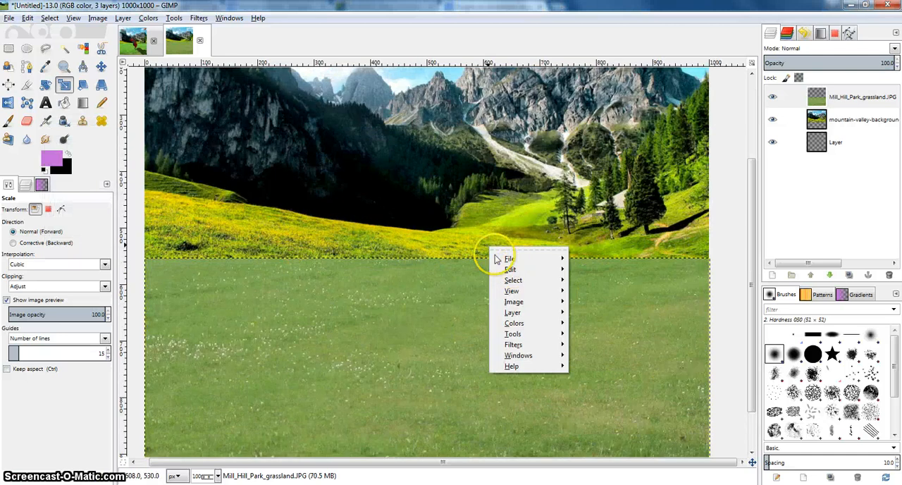
{"action": "left_click", "coordinate": [816, 96]}
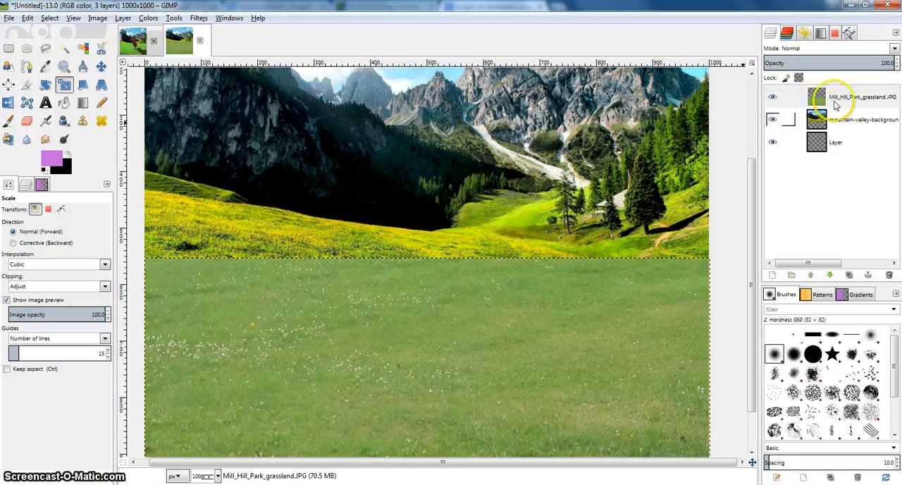
{"action": "left_click", "coordinate": [820, 96]}
{"action": "key", "text": "minus"}
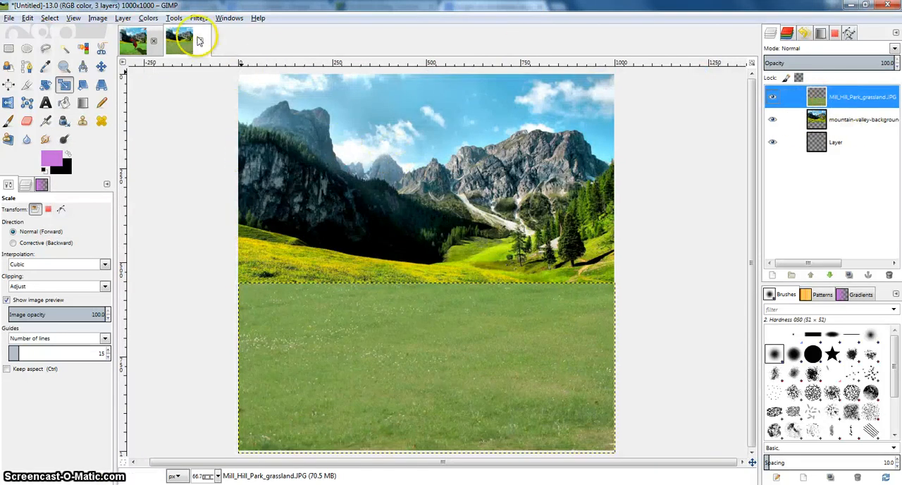
{"action": "left_click", "coordinate": [148, 18]}
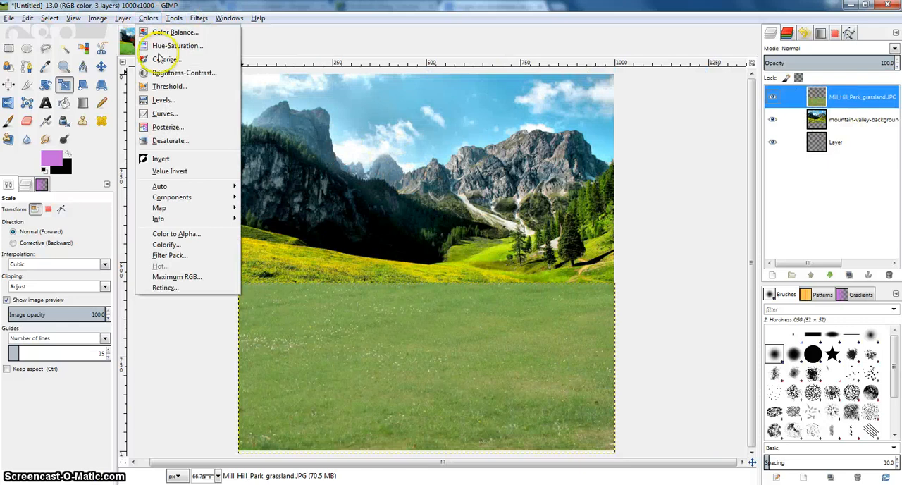
{"action": "left_click", "coordinate": [163, 115]}
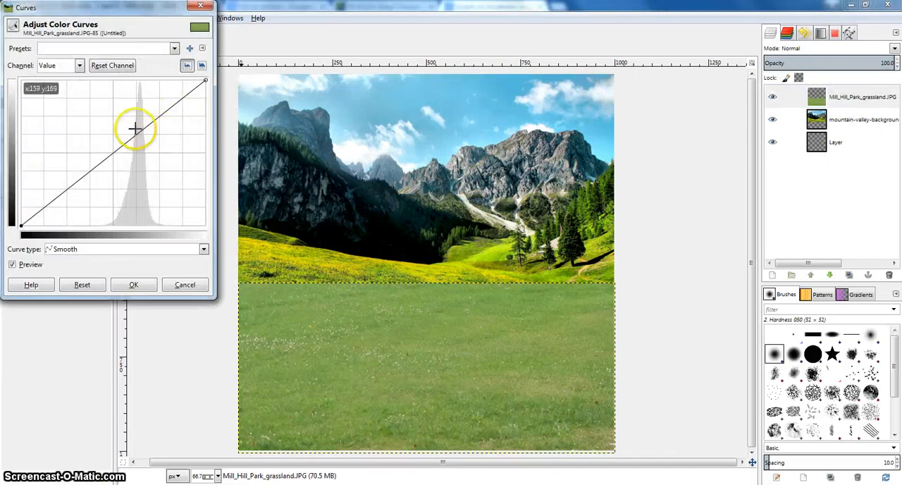
{"action": "left_click_drag", "start_coordinate": [113, 151], "coordinate": [117, 159]}
{"action": "left_click_drag", "start_coordinate": [151, 125], "coordinate": [159, 99]}
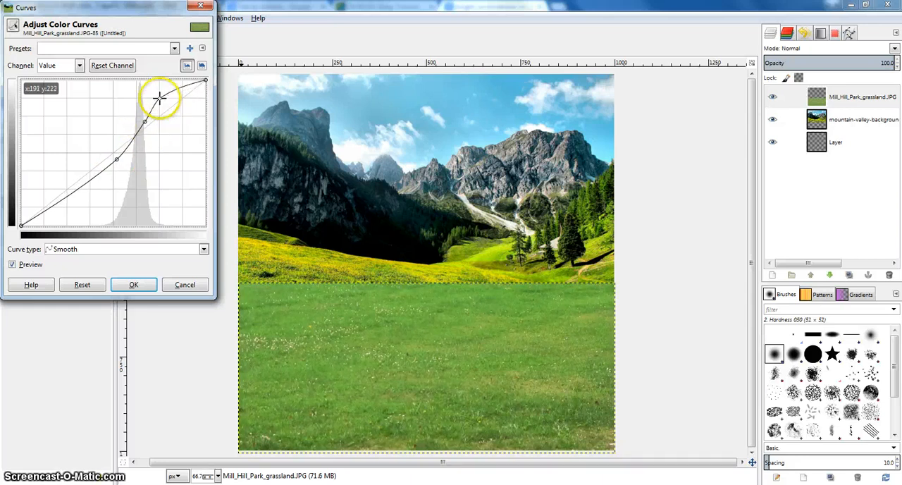
{"action": "mouse_move", "coordinate": [73, 193]}
{"action": "left_mouse_down"}
{"action": "mouse_move", "coordinate": [66, 186]}
{"action": "mouse_move", "coordinate": [72, 200]}
{"action": "left_mouse_up"}
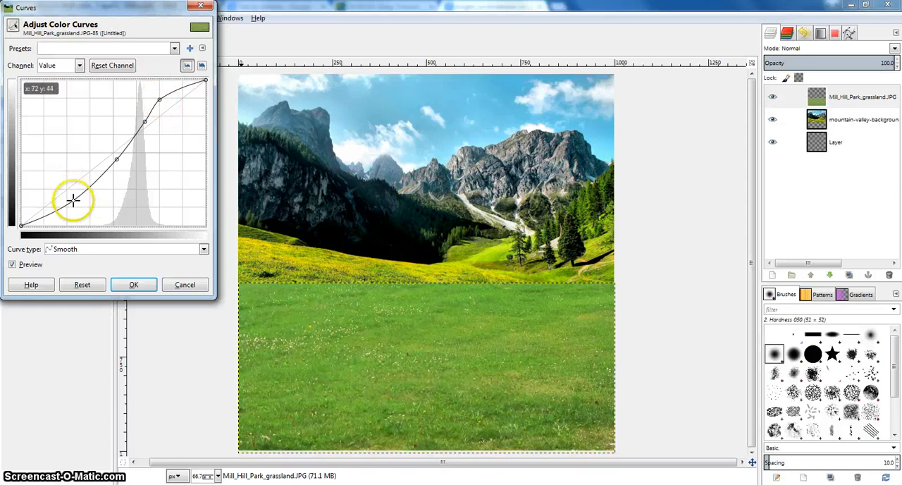
{"action": "left_click", "coordinate": [129, 284]}
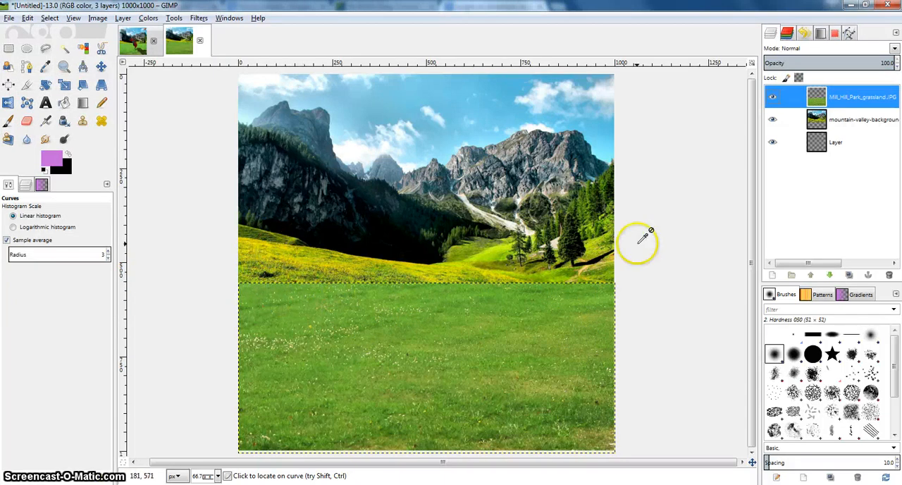
Merge the Mill_Hill_Park_grassland layer down into the mountain-valley layer.
{"action": "left_click", "coordinate": [821, 97]}
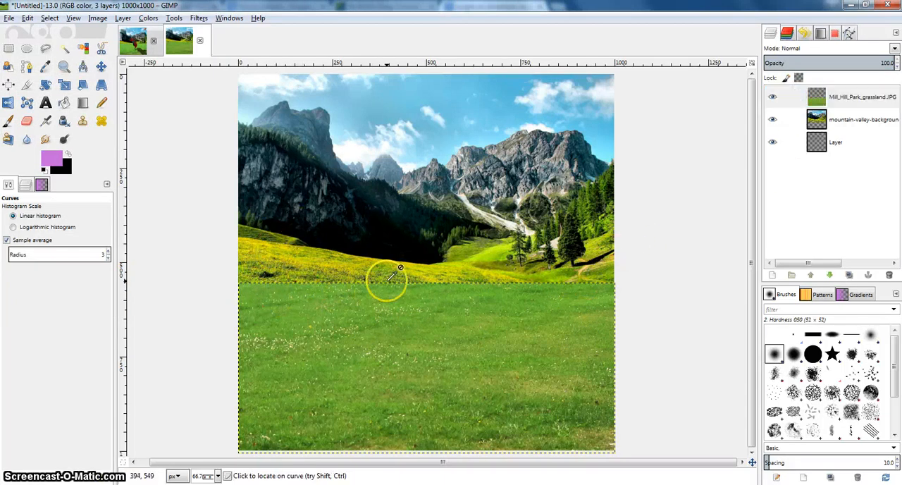
{"action": "left_click_drag", "start_coordinate": [384, 279], "coordinate": [422, 269]}
{"action": "scroll", "coordinate": [415, 262], "scroll_direction": "up", "scroll_amount": 1}
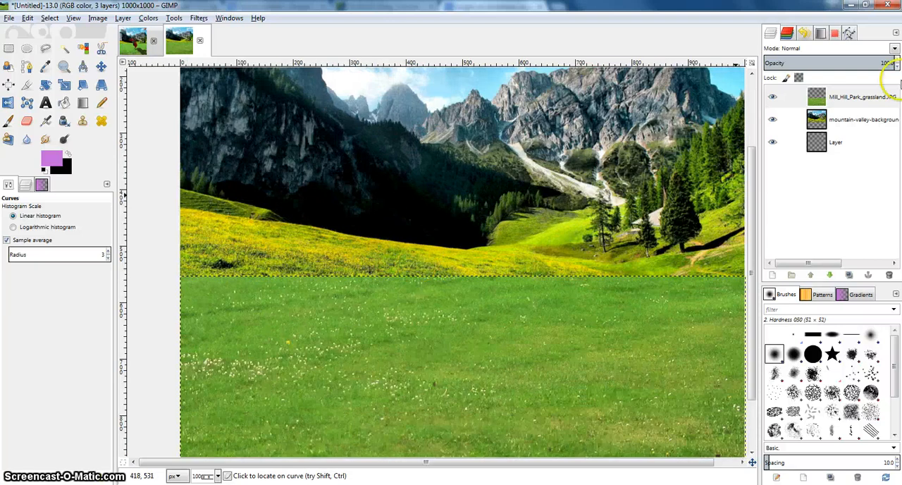
{"action": "right_click", "coordinate": [832, 97]}
{"action": "left_click", "coordinate": [764, 179]}
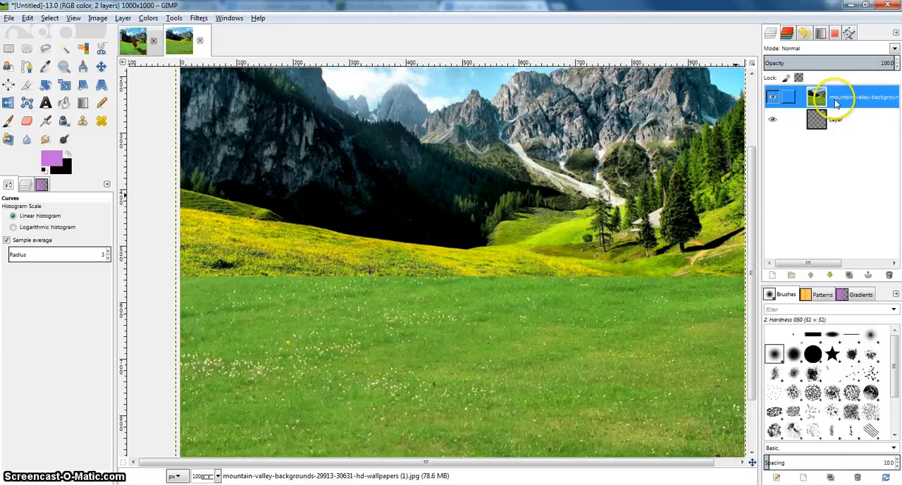
Smudge the seam between the yellow meadow and the green grass across the image with brush size 26 and rate 32.
{"action": "left_click_drag", "start_coordinate": [498, 203], "coordinate": [607, 203]}
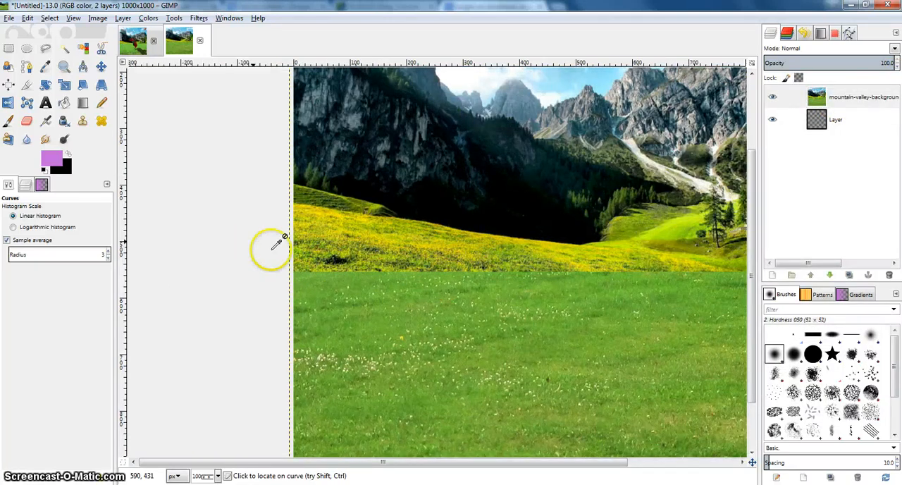
{"action": "key", "text": "plus"}
{"action": "key", "text": "plus"}
{"action": "left_click", "coordinate": [45, 139]}
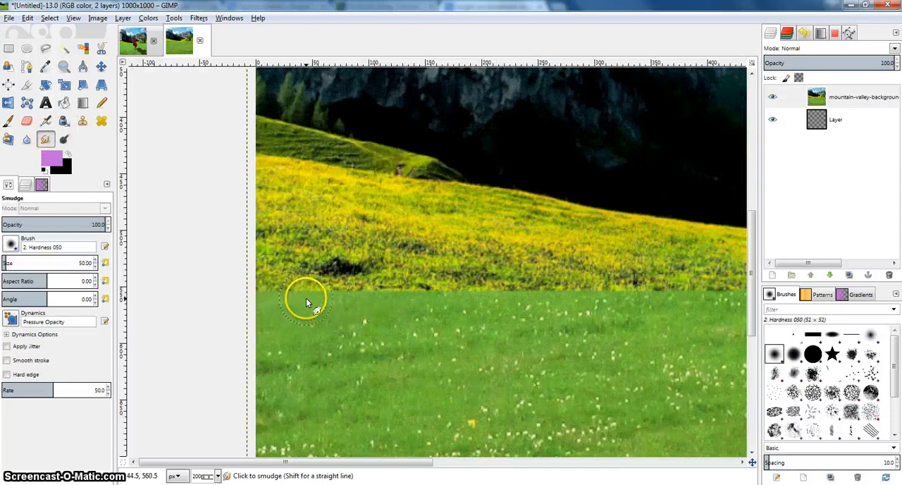
{"action": "left_click", "coordinate": [108, 393]}
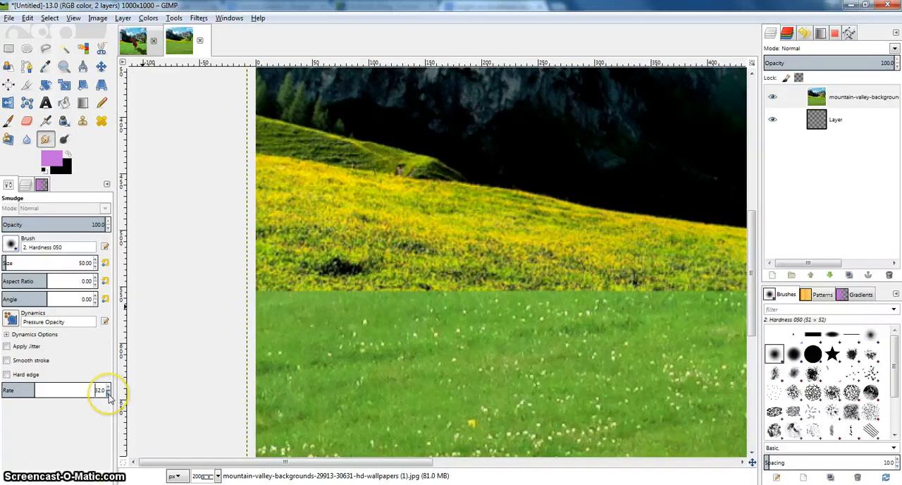
{"action": "left_click", "coordinate": [94, 267]}
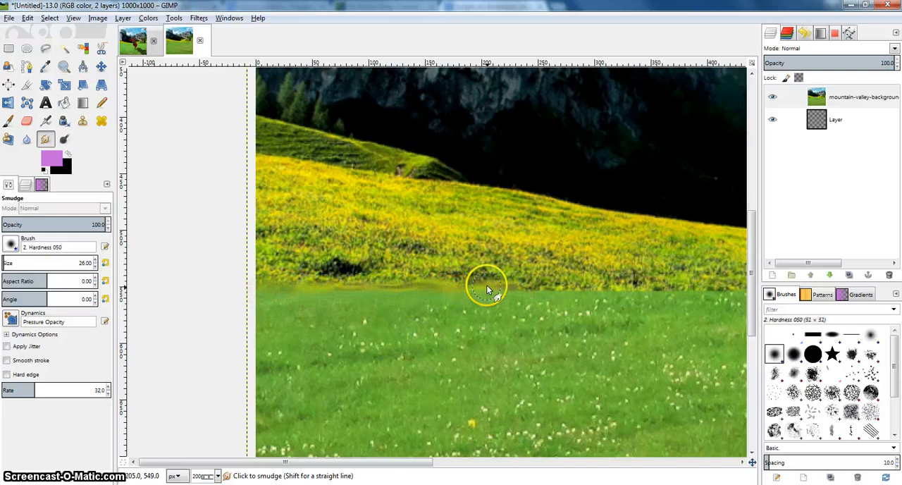
{"action": "scroll", "coordinate": [362, 279], "scroll_direction": "right", "scroll_amount": 3}
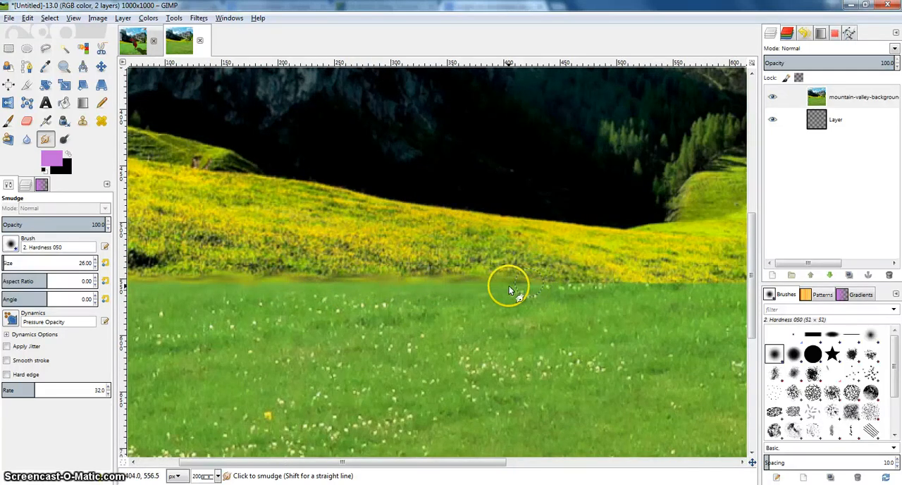
{"action": "left_click_drag", "start_coordinate": [623, 283], "coordinate": [336, 274]}
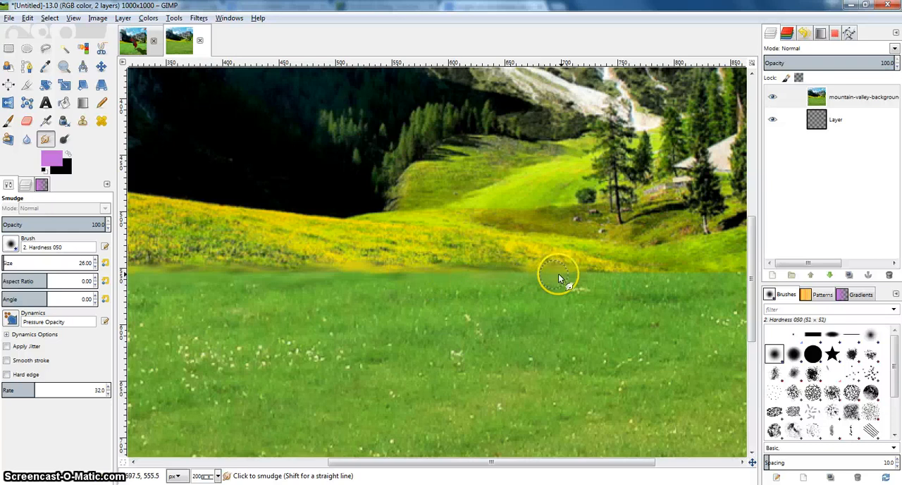
{"action": "left_click_drag", "start_coordinate": [577, 280], "coordinate": [392, 278]}
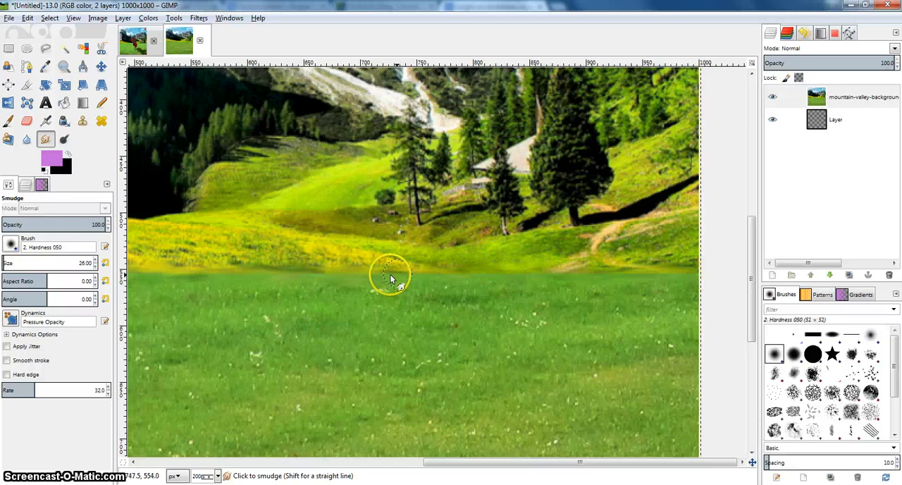
{"action": "scroll", "coordinate": [446, 276], "scroll_direction": "down", "scroll_amount": 4}
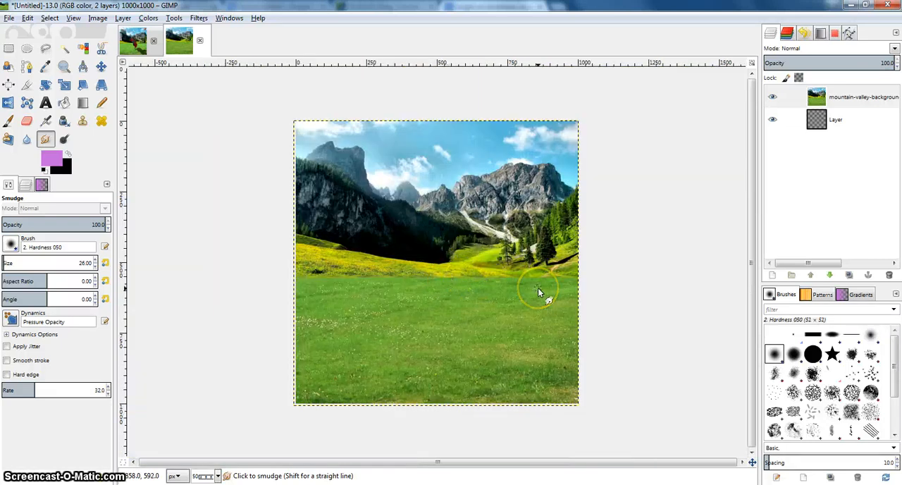
{"action": "scroll", "coordinate": [538, 287], "scroll_direction": "up", "scroll_amount": 1}
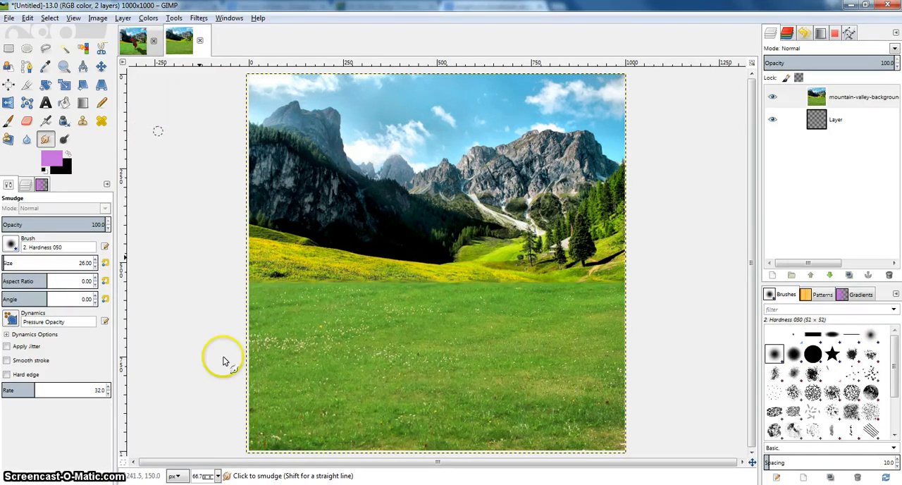
Add GermanCastle.jpg to the composition as a new layer.
{"action": "left_click", "coordinate": [6, 19]}
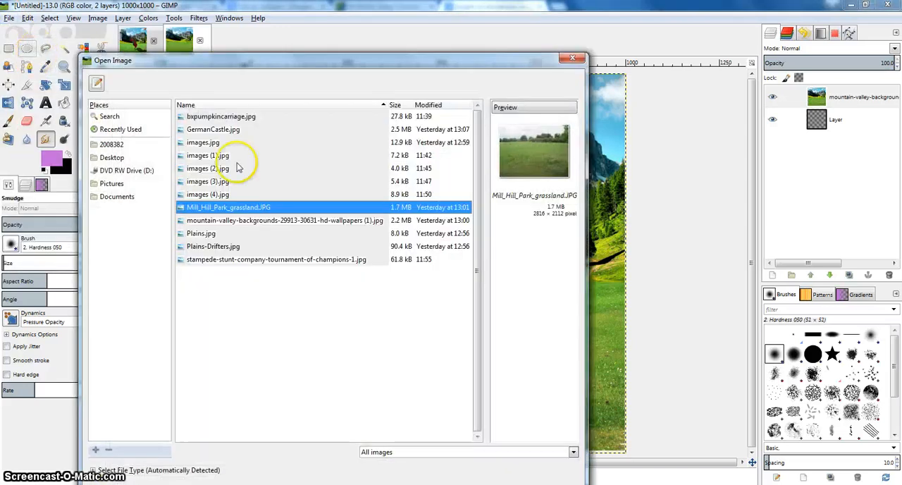
{"action": "left_click", "coordinate": [209, 181]}
{"action": "left_click", "coordinate": [221, 119]}
{"action": "left_click", "coordinate": [222, 130]}
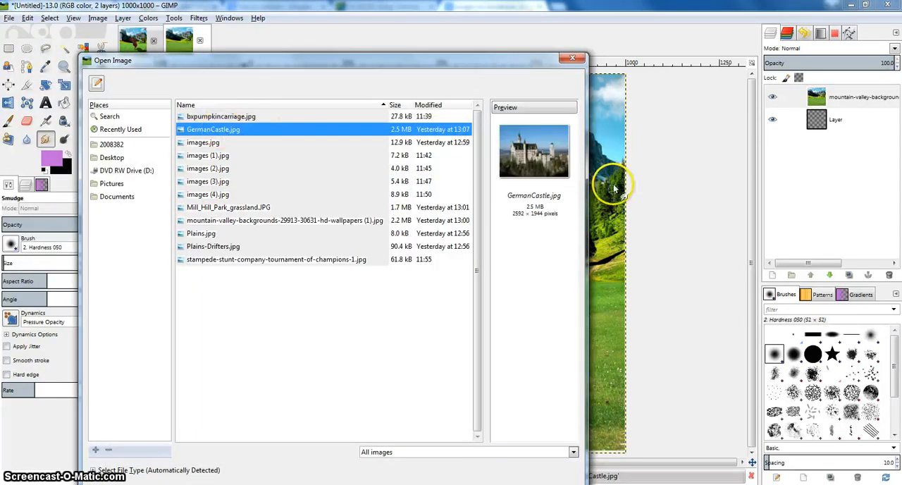
{"action": "key", "text": "Return"}
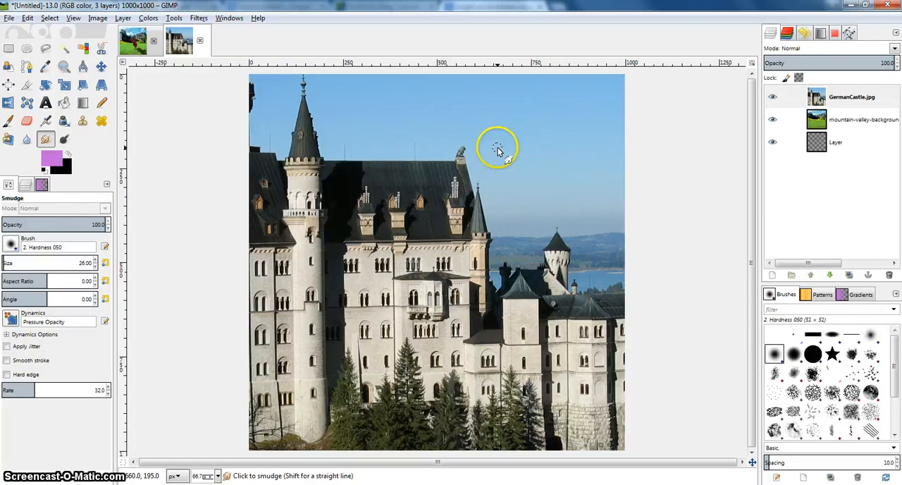
Scale the GermanCastle layer to 1305 × 852 px and move it up and left so the whole castle lies over the landscape.
{"action": "left_click", "coordinate": [64, 85]}
{"action": "left_click", "coordinate": [282, 100]}
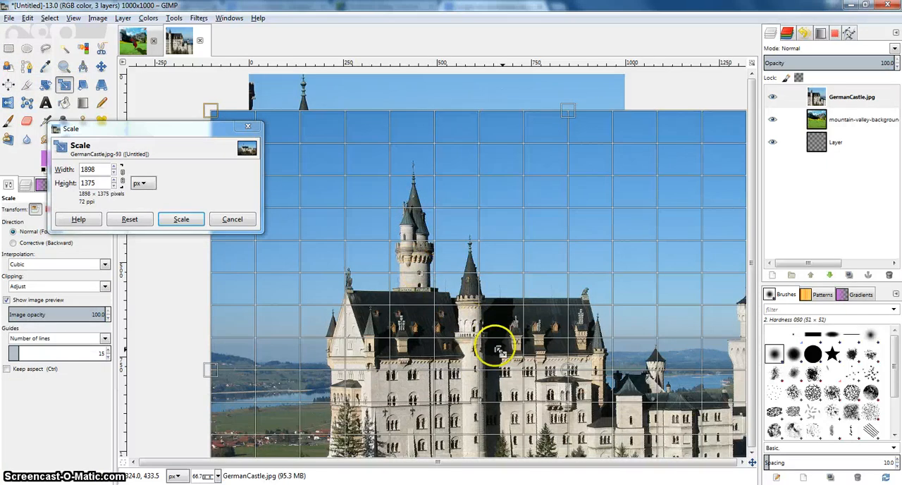
{"action": "left_click_drag", "start_coordinate": [496, 346], "coordinate": [510, 361]}
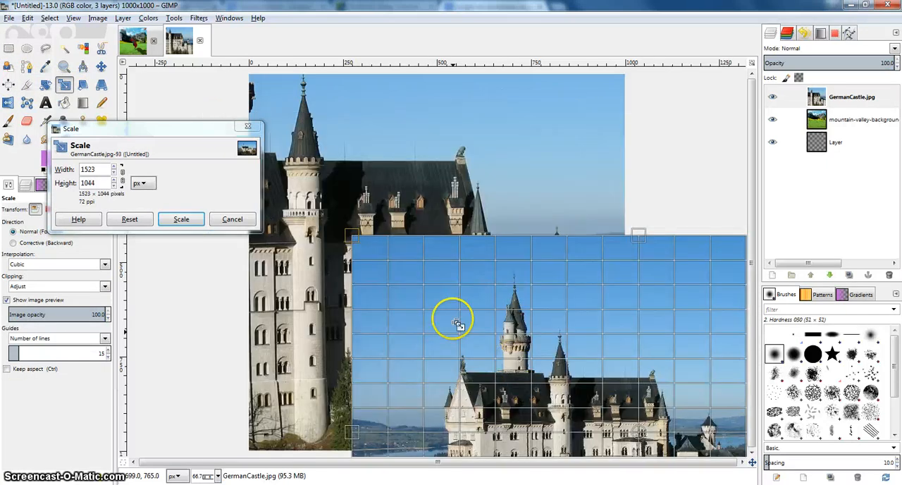
{"action": "left_click_drag", "start_coordinate": [384, 259], "coordinate": [466, 331]}
{"action": "left_click", "coordinate": [181, 219]}
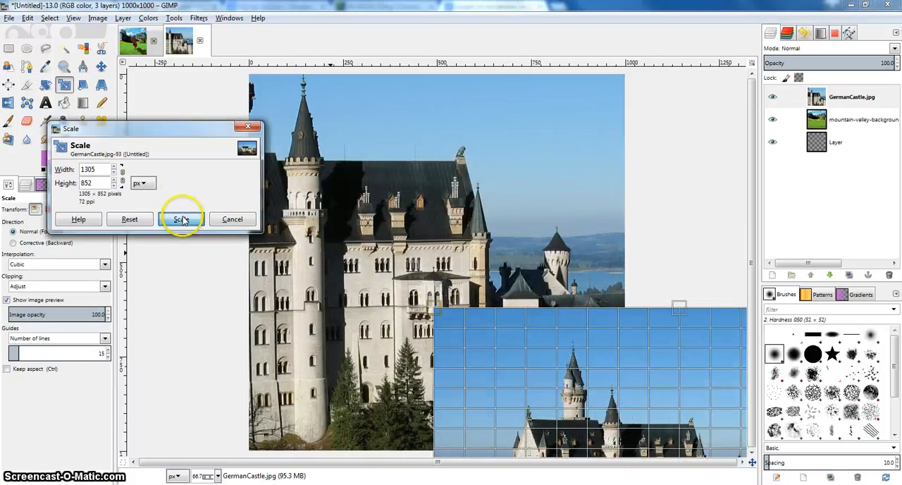
{"action": "left_click", "coordinate": [100, 66]}
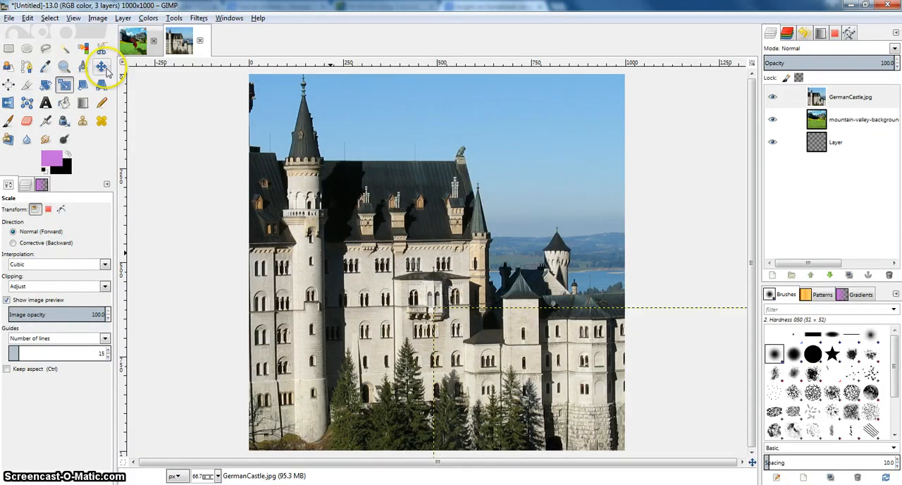
{"action": "left_click_drag", "start_coordinate": [532, 403], "coordinate": [263, 202]}
Scale the GermanCastle layer down to 779 × 452 px.
{"action": "left_click", "coordinate": [62, 84]}
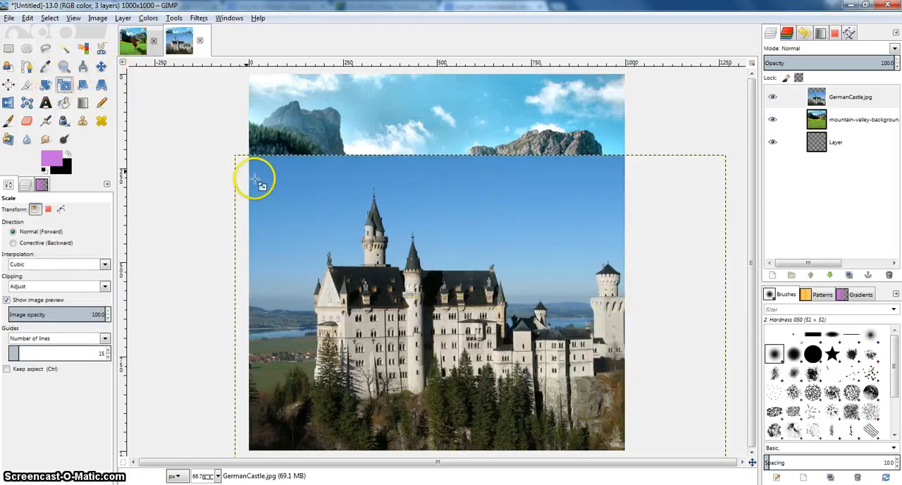
{"action": "left_click", "coordinate": [274, 194]}
{"action": "left_click_drag", "start_coordinate": [437, 308], "coordinate": [432, 305]}
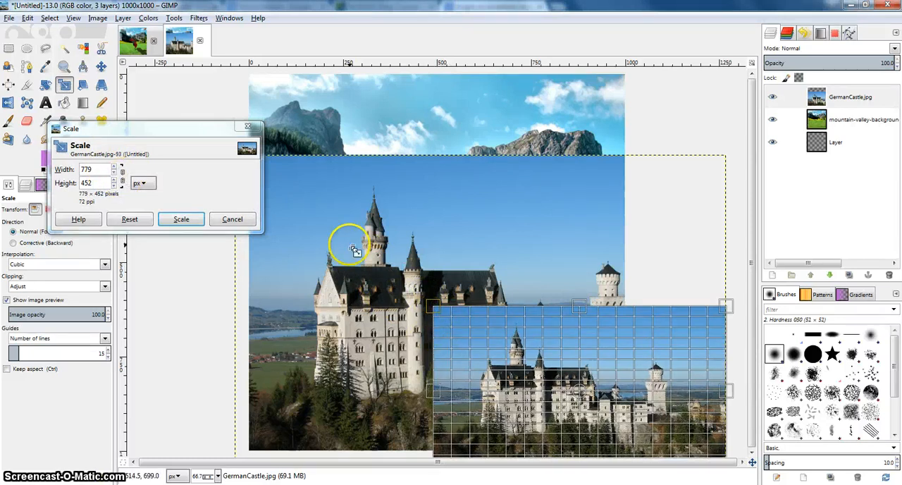
{"action": "left_click", "coordinate": [181, 220]}
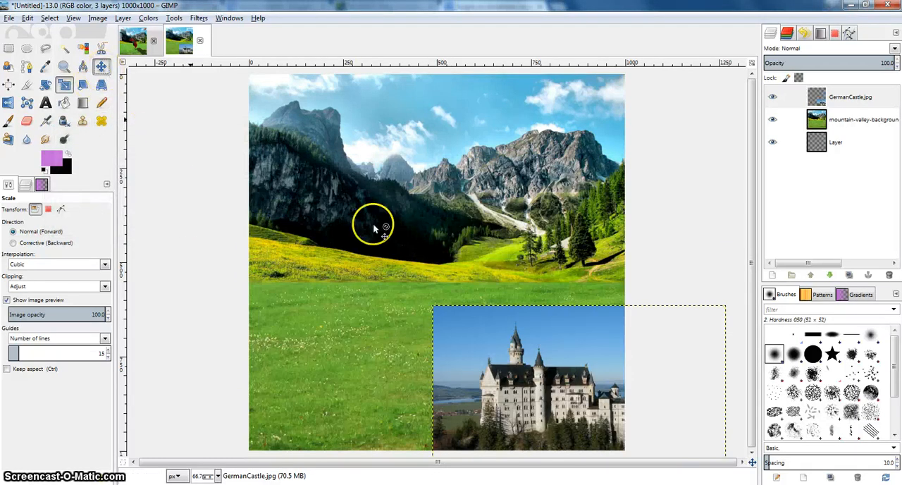
Move the GermanCastle layer to the middle of the image, over the line where mountains and meadow meet.
{"action": "key", "text": "m"}
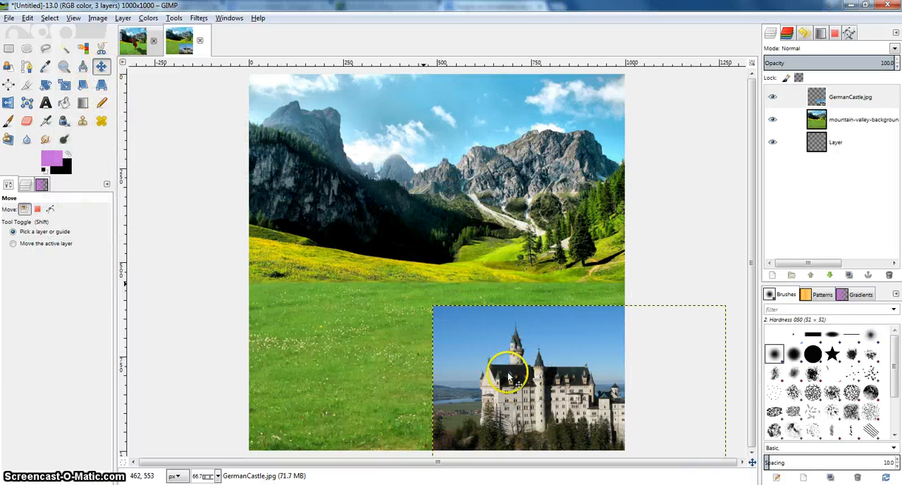
{"action": "left_click_drag", "start_coordinate": [508, 374], "coordinate": [395, 274]}
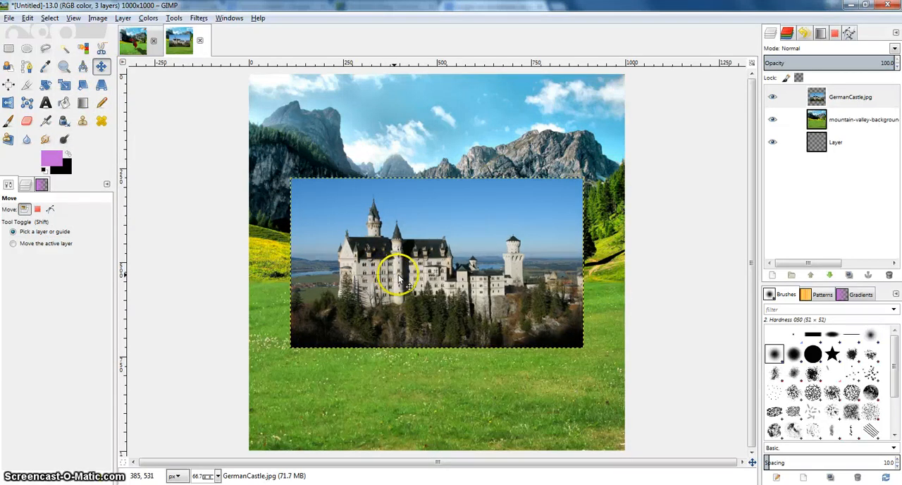
{"action": "scroll", "coordinate": [400, 272], "scroll_direction": "up", "scroll_amount": 1}
{"action": "scroll", "coordinate": [400, 275], "scroll_direction": "up", "scroll_amount": 1}
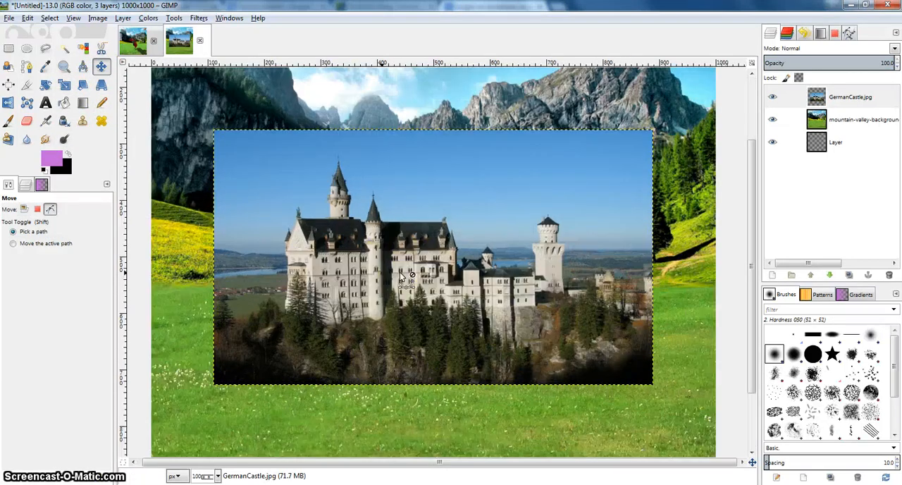
{"action": "scroll", "coordinate": [402, 275], "scroll_direction": "up", "scroll_amount": 1}
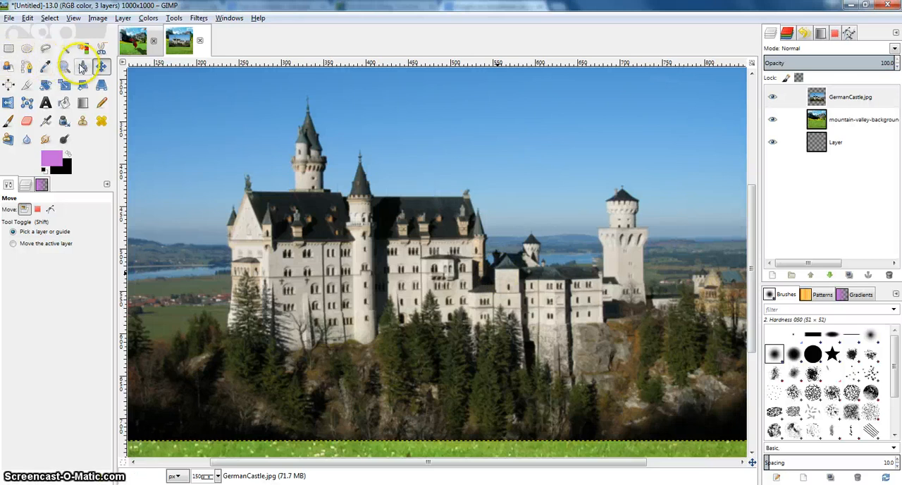
Crop only the GermanCastle layer to 523 × 306 px, tightly around the castle.
{"action": "left_click", "coordinate": [29, 85]}
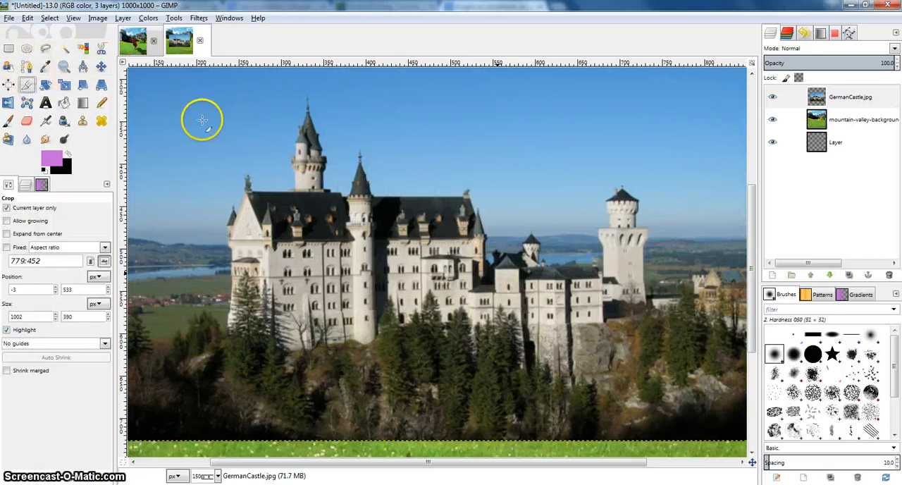
{"action": "left_click", "coordinate": [836, 99]}
{"action": "left_click", "coordinate": [218, 93]}
{"action": "left_click_drag", "start_coordinate": [514, 263], "coordinate": [661, 352]}
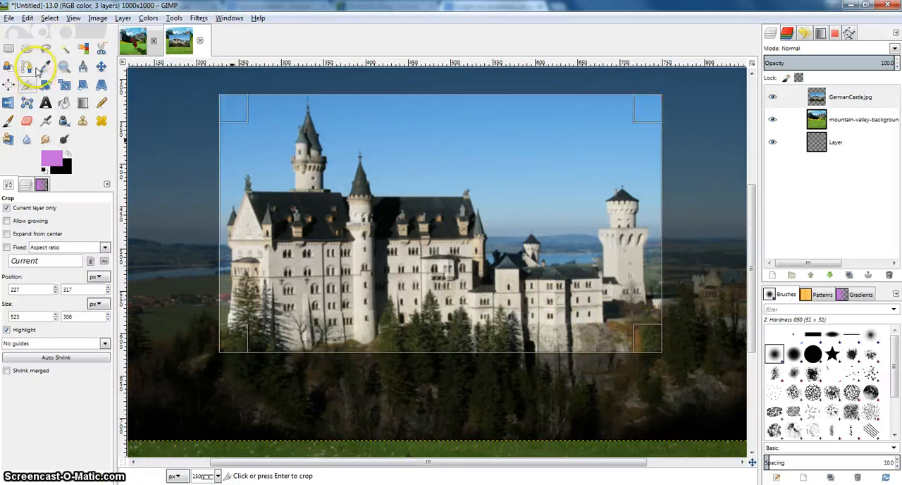
{"action": "left_click", "coordinate": [643, 341]}
{"action": "left_click_drag", "start_coordinate": [542, 250], "coordinate": [541, 268]}
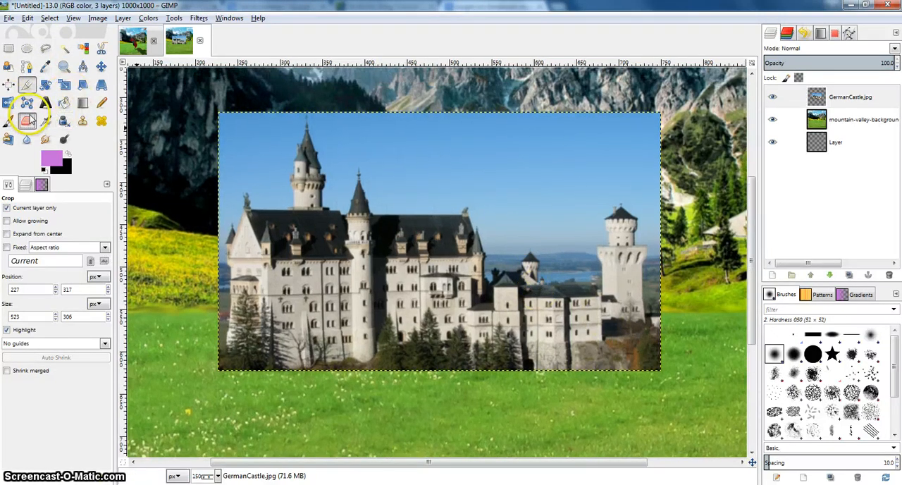
Erase the sky, trees and distant scenery around the castle on the GermanCastle layer with a size 26 eraser.
{"action": "left_click", "coordinate": [26, 121]}
{"action": "left_click", "coordinate": [824, 99]}
{"action": "mouse_move", "coordinate": [582, 125]}
{"action": "left_mouse_down"}
{"action": "mouse_move", "coordinate": [624, 126]}
{"action": "mouse_move", "coordinate": [442, 121]}
{"action": "left_mouse_up"}
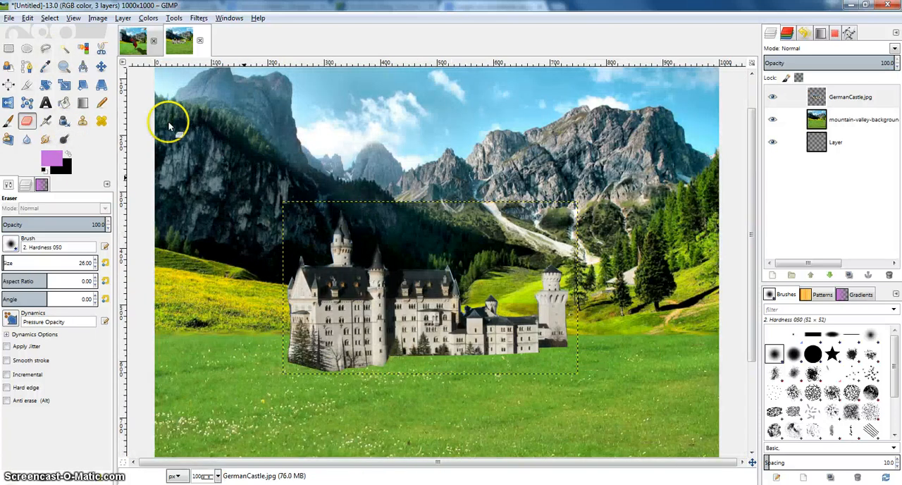
Scale the GermanCastle layer down to about 195 × 114 px, keeping its aspect ratio.
{"action": "left_click", "coordinate": [102, 66]}
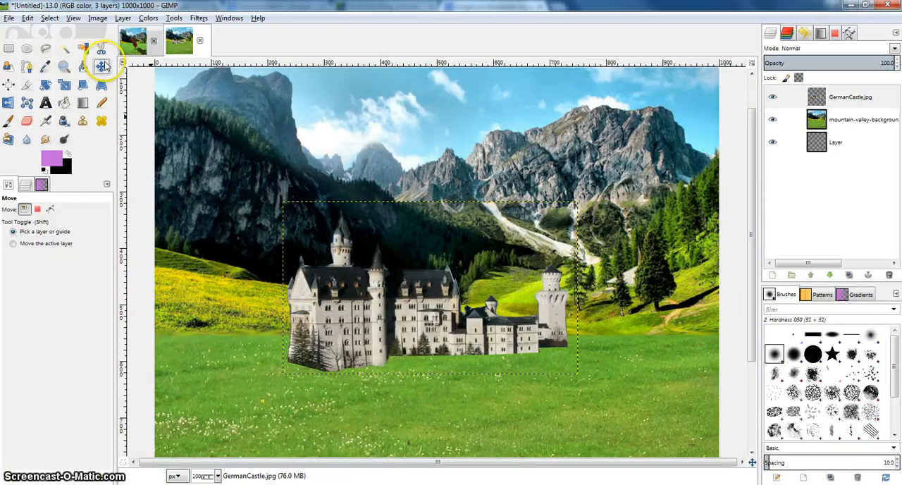
{"action": "left_click", "coordinate": [852, 96]}
{"action": "scroll", "coordinate": [457, 189], "scroll_direction": "up", "scroll_amount": 1}
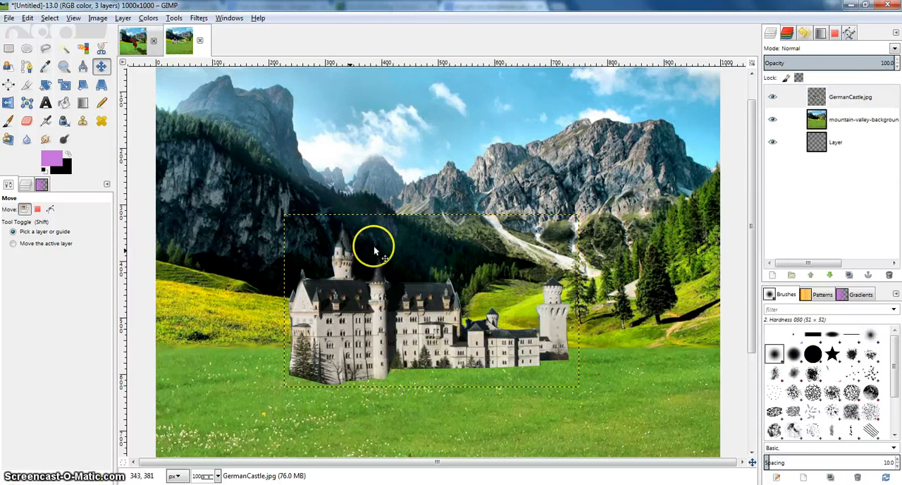
{"action": "left_click", "coordinate": [64, 84]}
{"action": "left_click", "coordinate": [291, 221]}
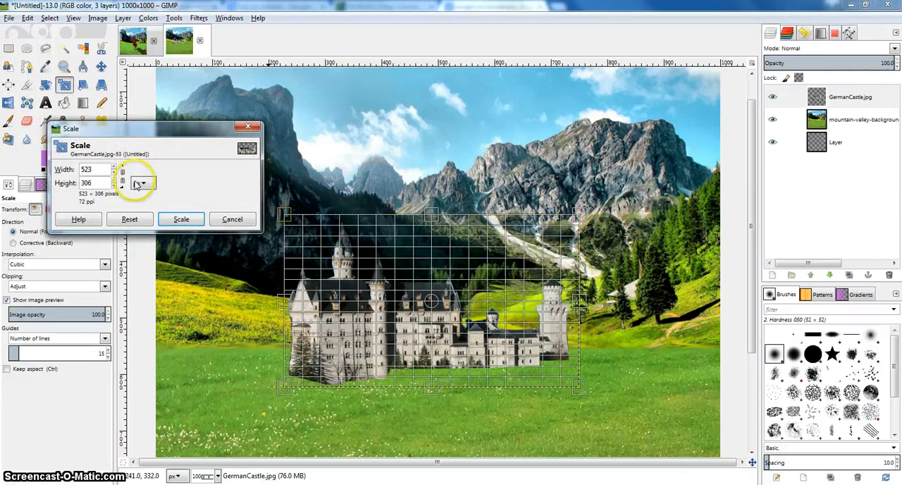
{"action": "left_click_drag", "start_coordinate": [285, 215], "coordinate": [429, 322]}
{"action": "left_click", "coordinate": [197, 219]}
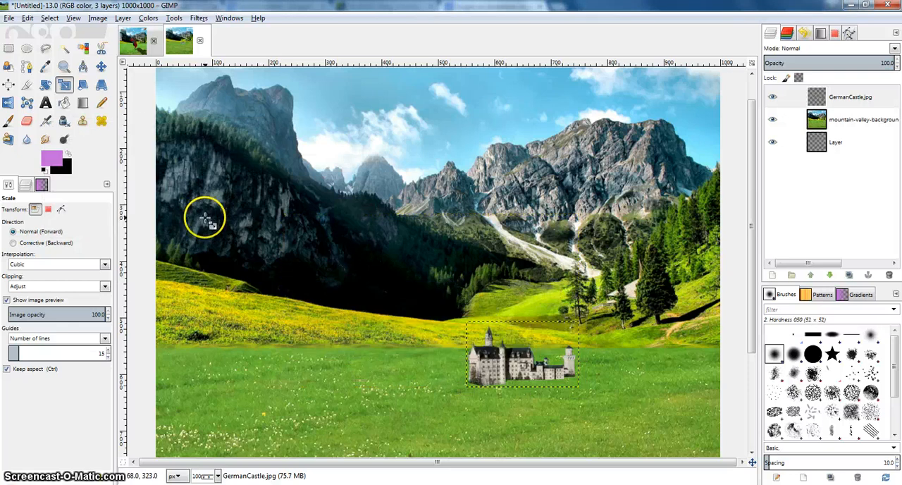
Move the castle from the meadow up to the leftmost mountain peak.
{"action": "left_click", "coordinate": [101, 66]}
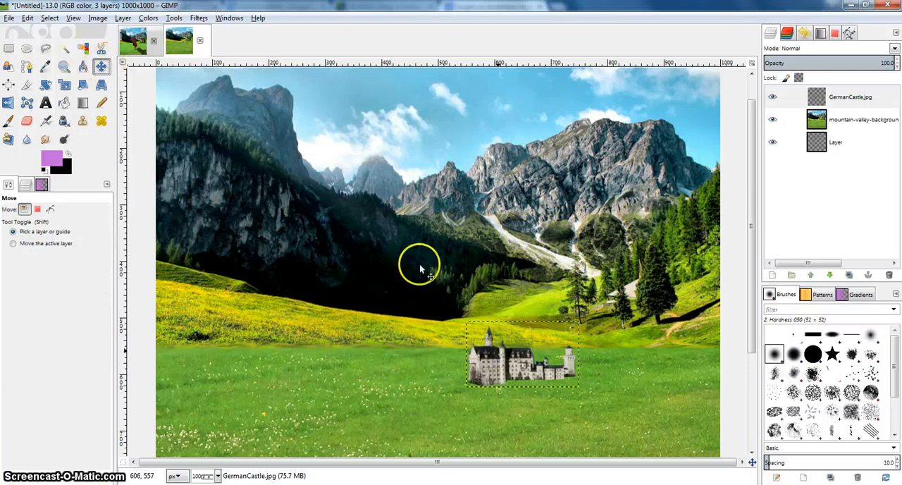
{"action": "scroll", "coordinate": [246, 125], "scroll_direction": "up", "scroll_amount": 3}
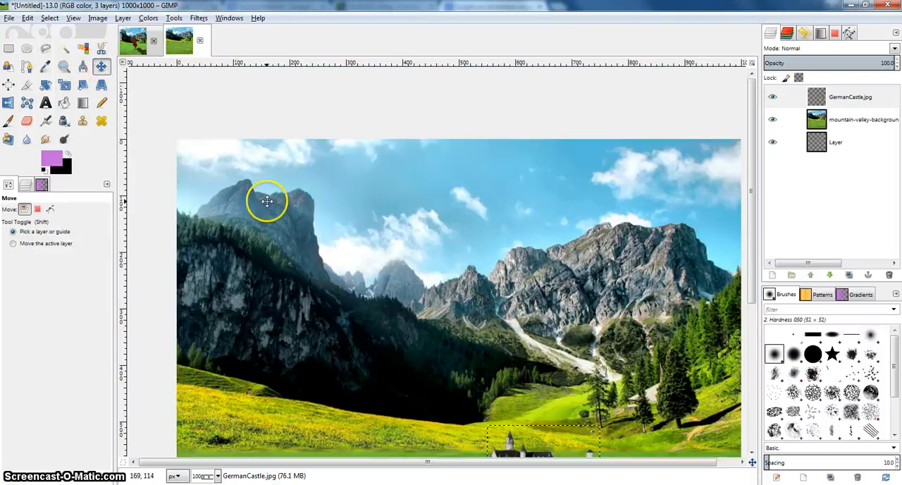
{"action": "left_click_drag", "start_coordinate": [506, 455], "coordinate": [224, 171]}
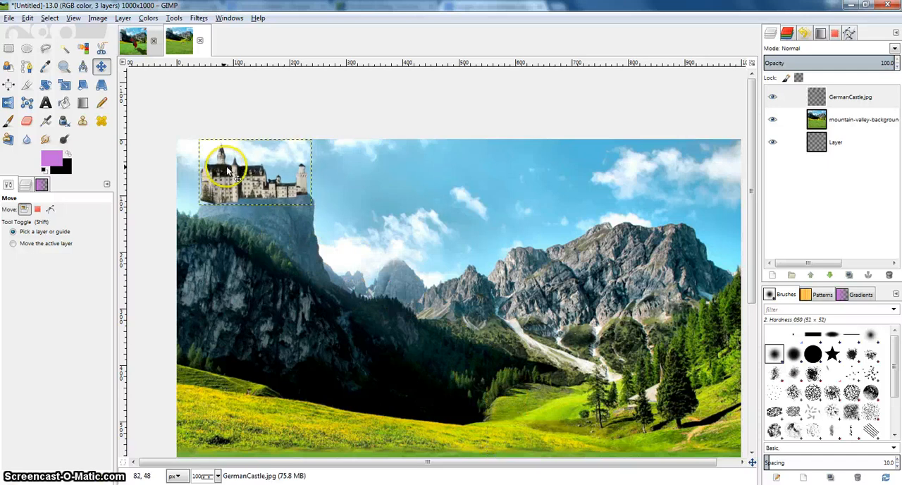
Scale the castle on the peak down further to about 130 px wide, keeping its aspect ratio.
{"action": "left_click", "coordinate": [64, 84]}
{"action": "left_click", "coordinate": [222, 154]}
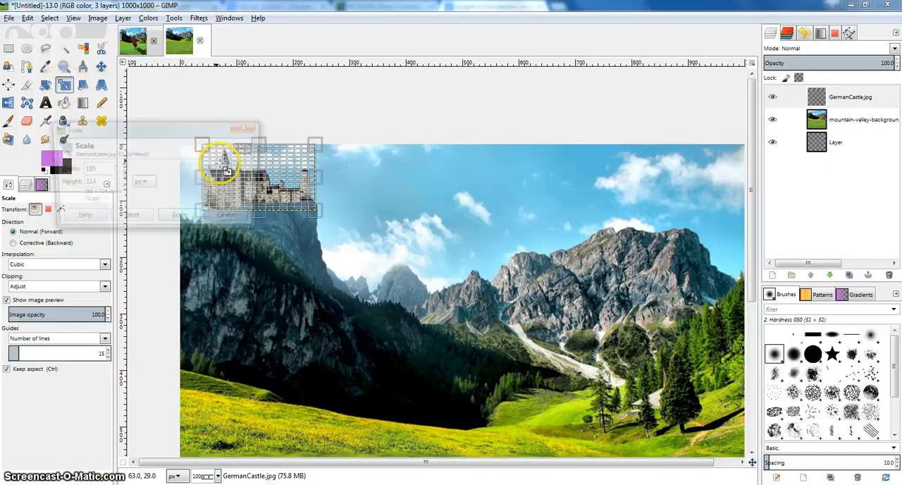
{"action": "left_click_drag", "start_coordinate": [242, 178], "coordinate": [244, 178]}
{"action": "left_click_drag", "start_coordinate": [310, 171], "coordinate": [413, 167]}
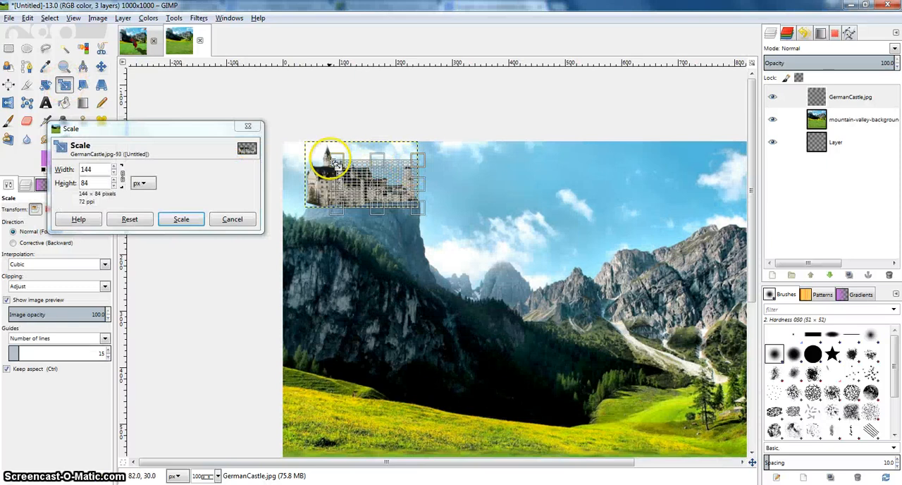
{"action": "left_click_drag", "start_coordinate": [330, 159], "coordinate": [341, 166]}
{"action": "left_click", "coordinate": [181, 219]}
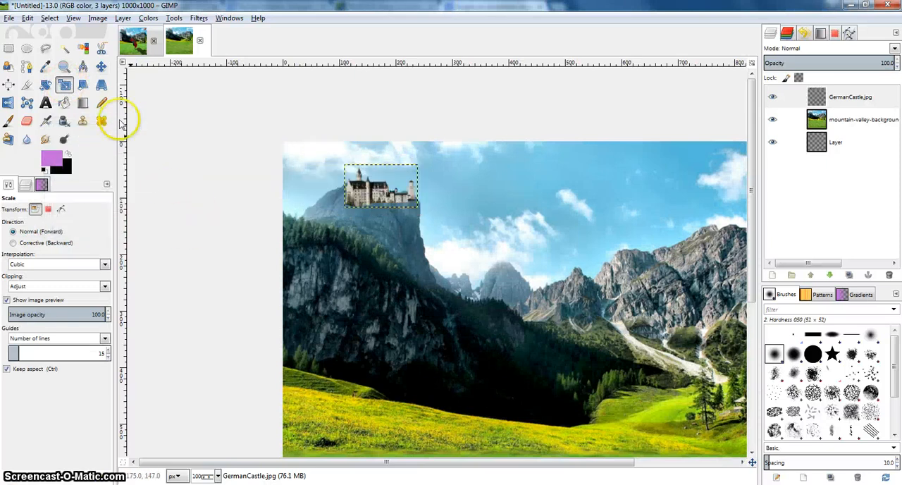
Shift the castle slightly left so it sits on the mountain top and rotate it by about 2°.
{"action": "left_click", "coordinate": [101, 66]}
{"action": "left_click_drag", "start_coordinate": [378, 202], "coordinate": [357, 198]}
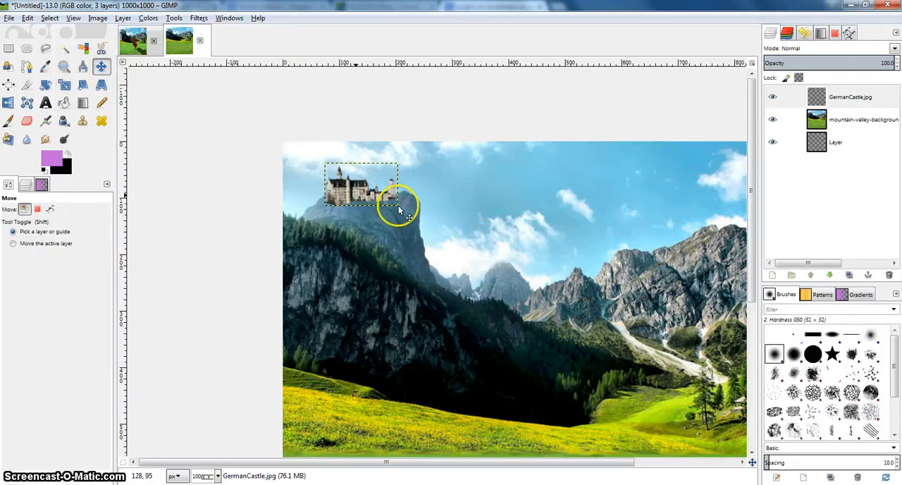
{"action": "scroll", "coordinate": [372, 190], "scroll_direction": "up", "scroll_amount": 1}
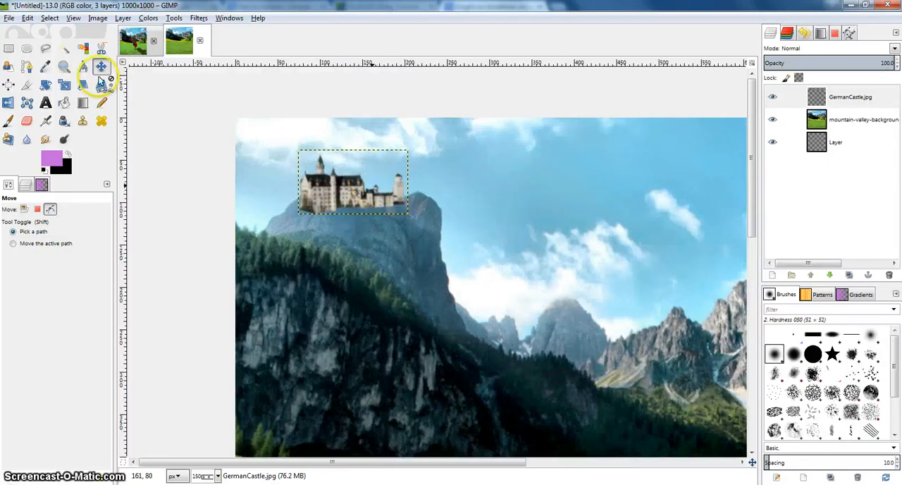
{"action": "left_click", "coordinate": [45, 85]}
{"action": "left_click_drag", "start_coordinate": [392, 192], "coordinate": [397, 195]}
{"action": "left_click", "coordinate": [528, 441]}
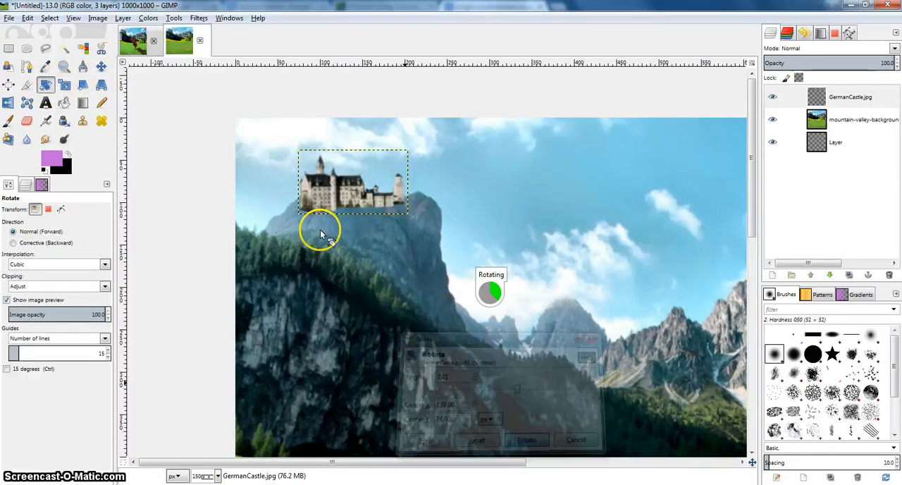
Erase the castle's lower edge and left side on the GermanCastle layer with a size 8 eraser so it follows the mountain ridge.
{"action": "scroll", "coordinate": [362, 196], "scroll_direction": "up", "scroll_amount": 2}
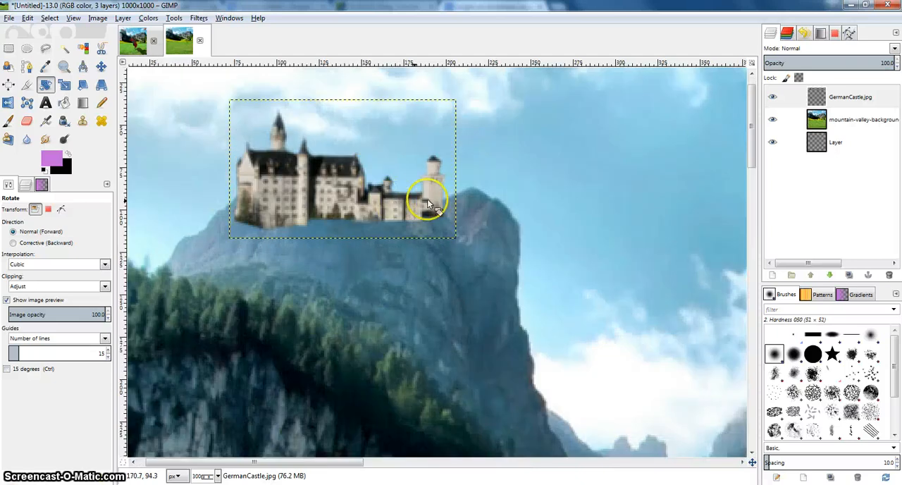
{"action": "left_click", "coordinate": [811, 96]}
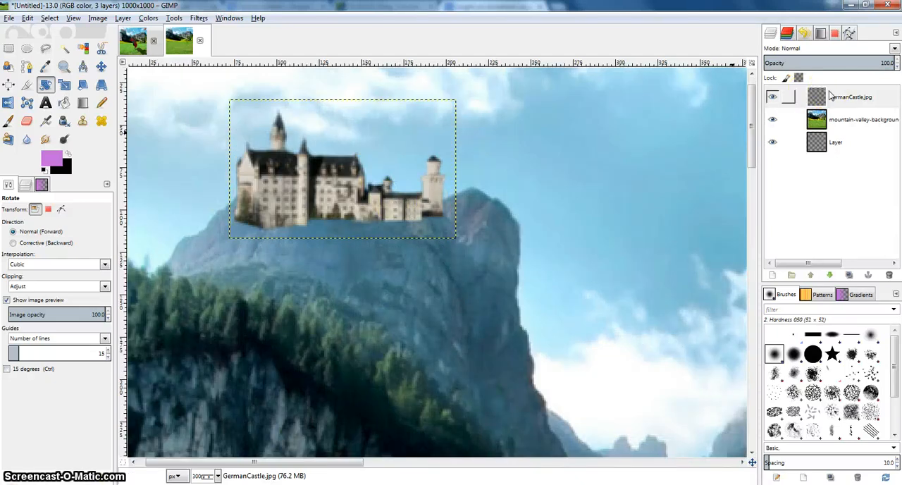
{"action": "left_click_drag", "start_coordinate": [316, 108], "coordinate": [334, 108]}
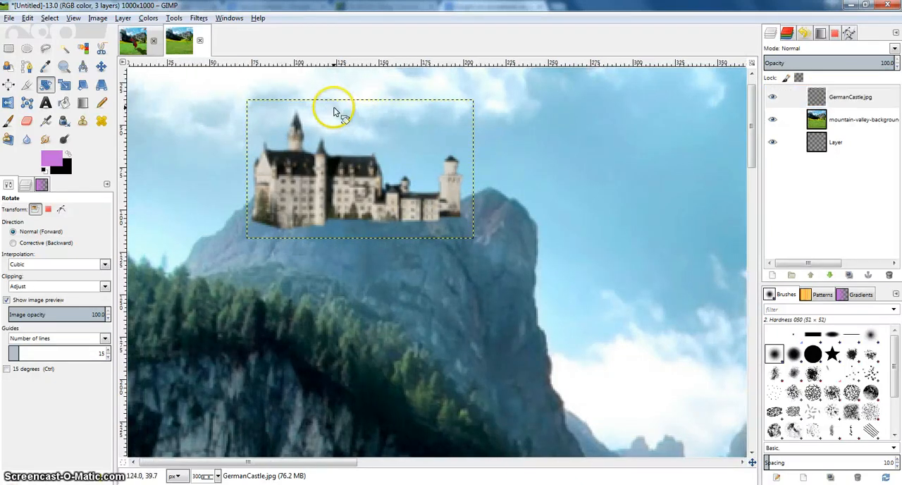
{"action": "scroll", "coordinate": [338, 224], "scroll_direction": "up", "scroll_amount": 2}
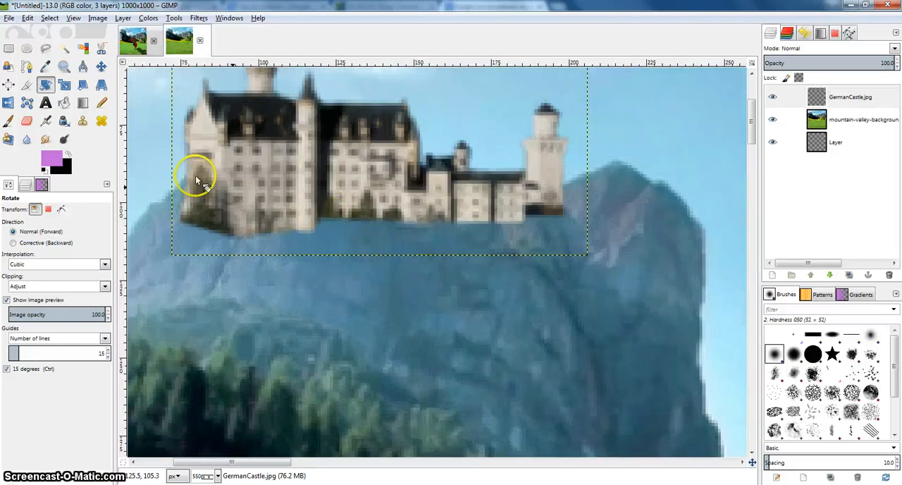
{"action": "left_click", "coordinate": [29, 122]}
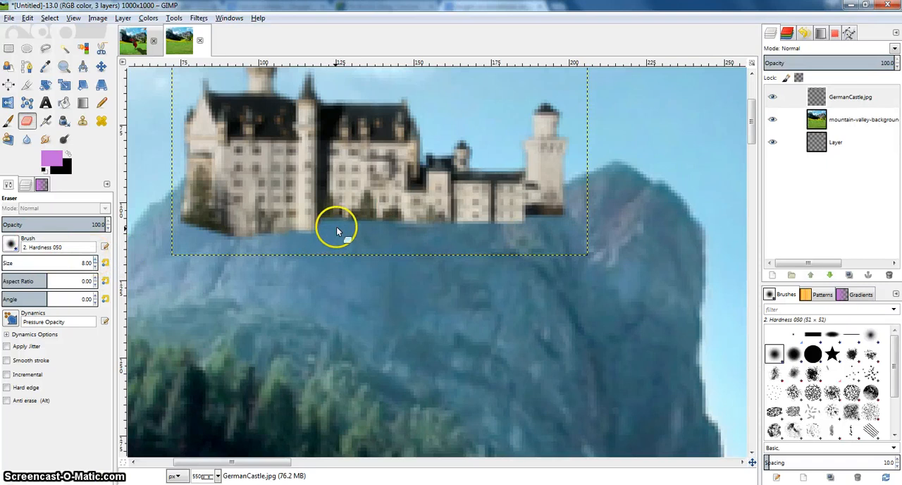
{"action": "mouse_move", "coordinate": [337, 231]}
{"action": "left_mouse_down"}
{"action": "mouse_move", "coordinate": [402, 233]}
{"action": "mouse_move", "coordinate": [452, 229]}
{"action": "left_mouse_up"}
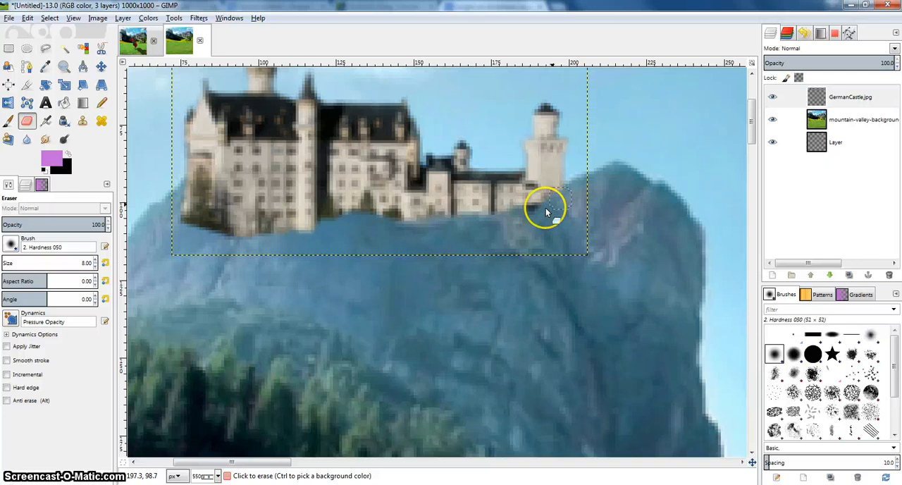
{"action": "left_click_drag", "start_coordinate": [546, 211], "coordinate": [505, 221]}
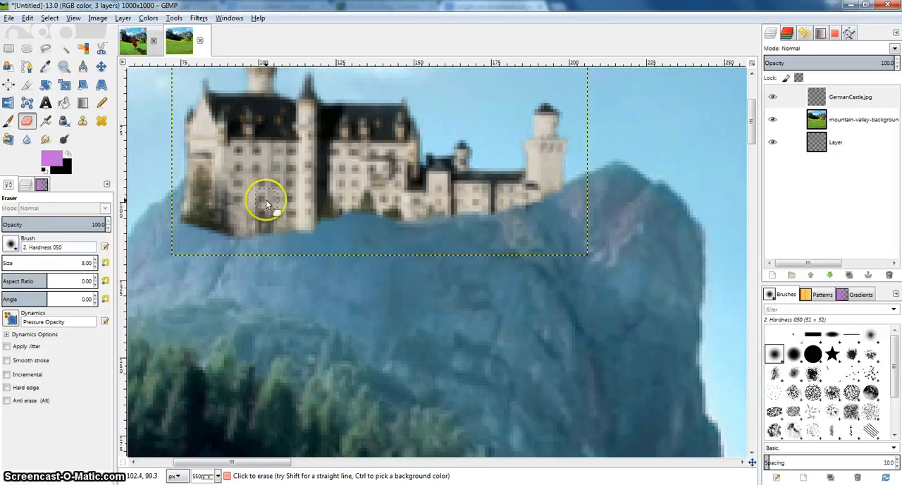
{"action": "left_click_drag", "start_coordinate": [261, 237], "coordinate": [217, 235]}
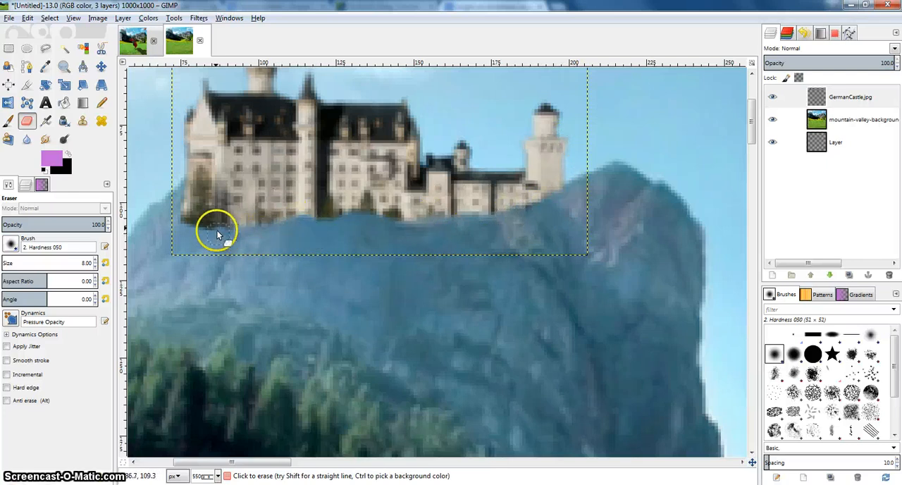
{"action": "mouse_move", "coordinate": [181, 189]}
{"action": "left_mouse_down"}
{"action": "mouse_move", "coordinate": [196, 221]}
{"action": "mouse_move", "coordinate": [225, 219]}
{"action": "left_mouse_up"}
Add bxpumpkincarriage.jpg to the composition as a new layer and close the file dialog.
{"action": "scroll", "coordinate": [231, 215], "scroll_direction": "down", "scroll_amount": 6}
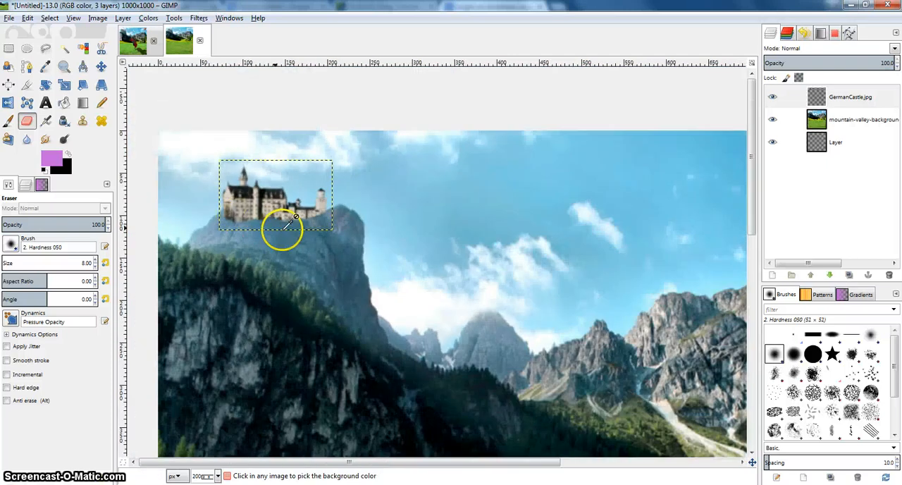
{"action": "scroll", "coordinate": [486, 255], "scroll_direction": "up", "scroll_amount": 2}
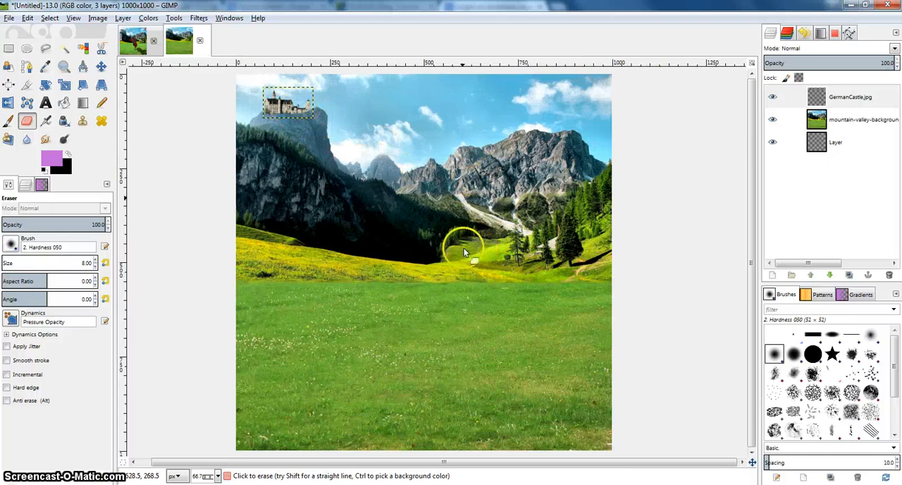
{"action": "left_click", "coordinate": [9, 18]}
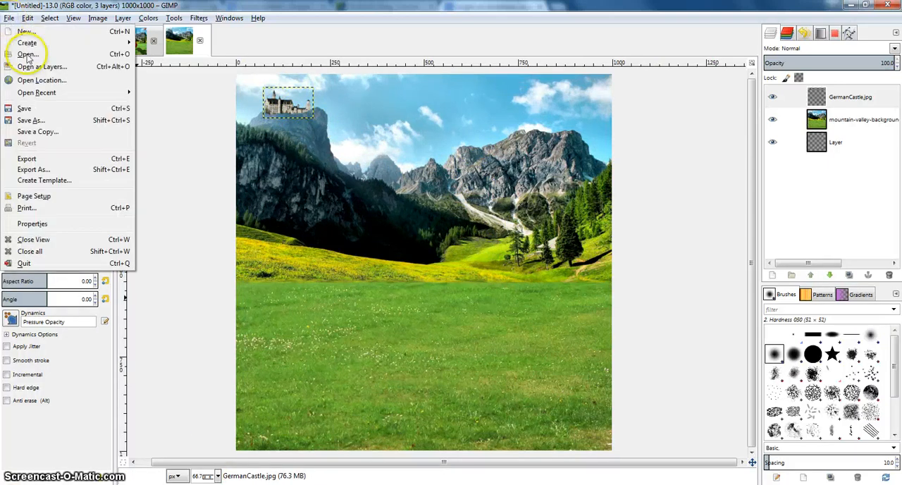
{"action": "left_click", "coordinate": [21, 55]}
{"action": "left_click", "coordinate": [229, 117]}
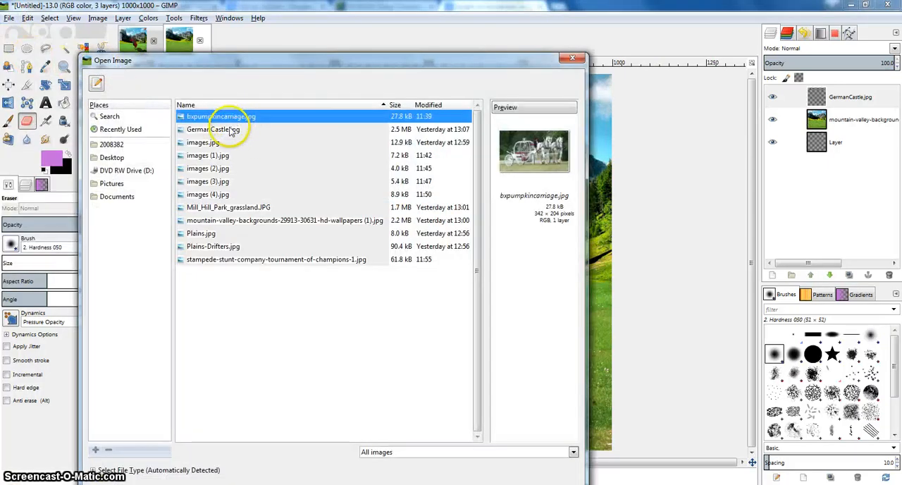
{"action": "left_click", "coordinate": [229, 129]}
{"action": "left_click", "coordinate": [229, 117]}
{"action": "left_click_drag", "start_coordinate": [354, 129], "coordinate": [620, 176]}
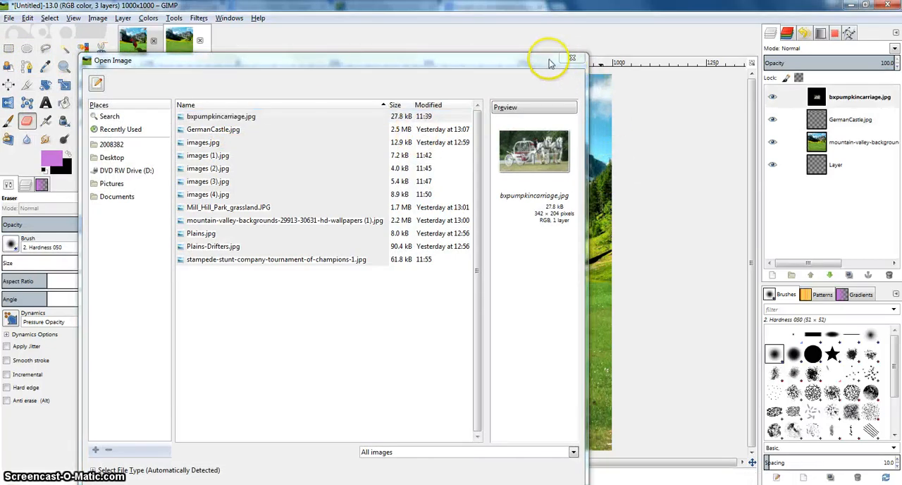
{"action": "left_click", "coordinate": [570, 56]}
Erase the background around the carriage and horses on the bxpumpkincarriage.jpg layer with a size 11 eraser.
{"action": "left_click_drag", "start_coordinate": [476, 194], "coordinate": [465, 188]}
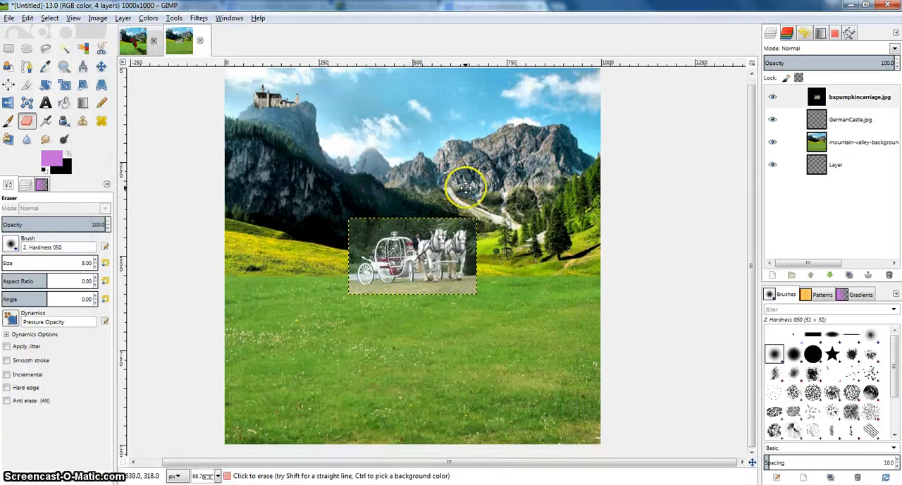
{"action": "scroll", "coordinate": [463, 209], "scroll_direction": "up", "scroll_amount": 2}
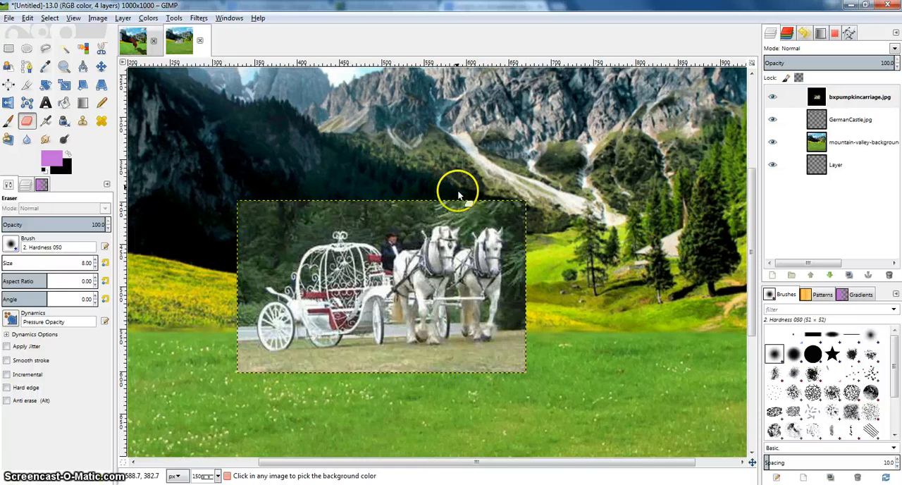
{"action": "scroll", "coordinate": [458, 187], "scroll_direction": "up", "scroll_amount": 1}
{"action": "scroll", "coordinate": [405, 199], "scroll_direction": "down", "scroll_amount": 1}
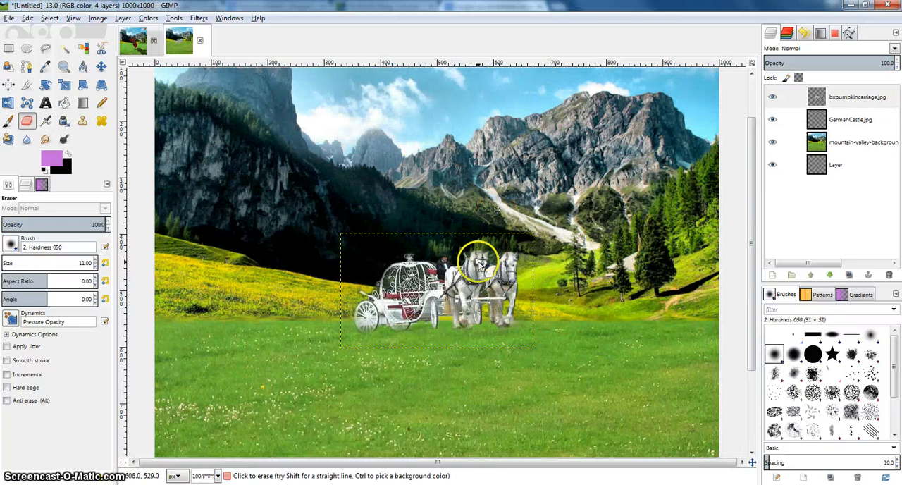
Scale the carriage layer down proportionally to slightly more than half its size, keeping its lower corner near the horses in place.
{"action": "left_click", "coordinate": [63, 85]}
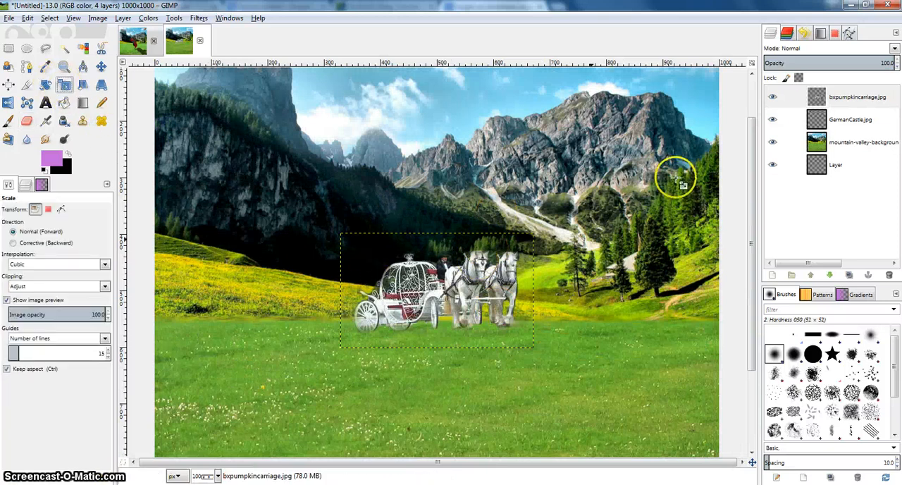
{"action": "left_click", "coordinate": [845, 100]}
{"action": "left_click", "coordinate": [355, 238]}
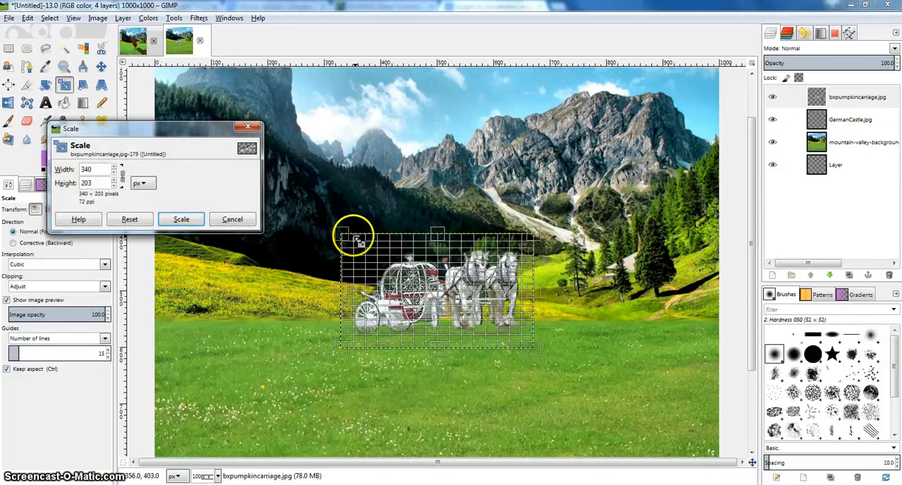
{"action": "left_click_drag", "start_coordinate": [368, 248], "coordinate": [442, 286]}
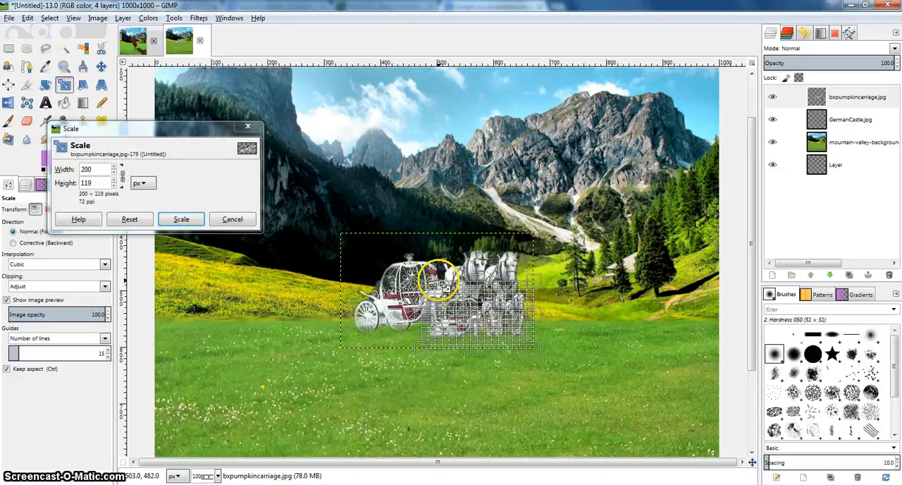
{"action": "left_click", "coordinate": [181, 218]}
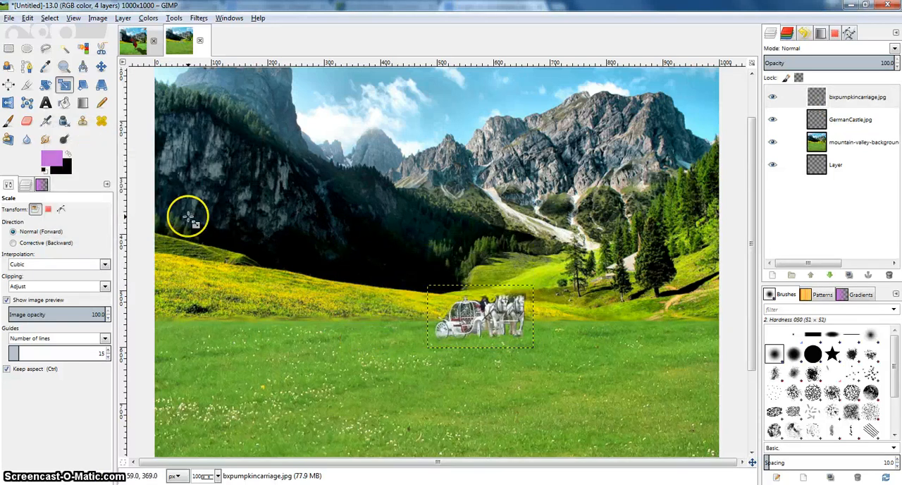
Flip the carriage layer horizontally and scale it down by about another fifth with the aspect ratio kept.
{"action": "left_click", "coordinate": [7, 102]}
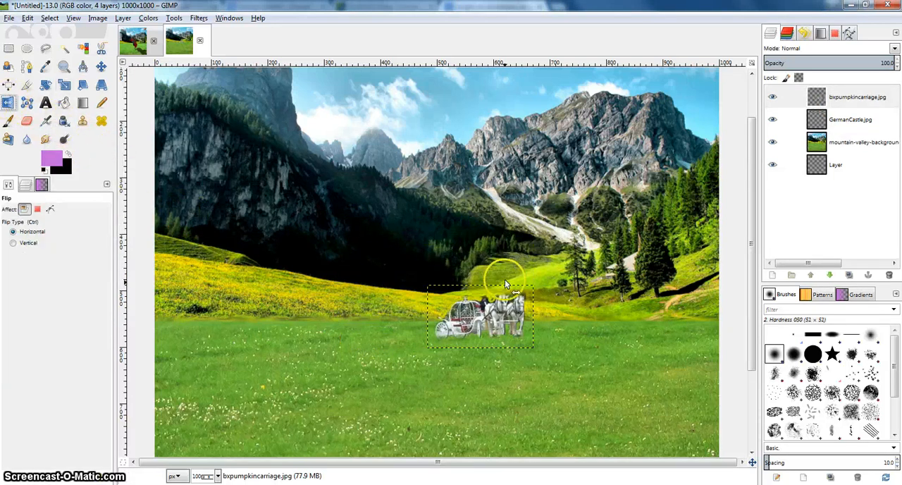
{"action": "left_click", "coordinate": [493, 308]}
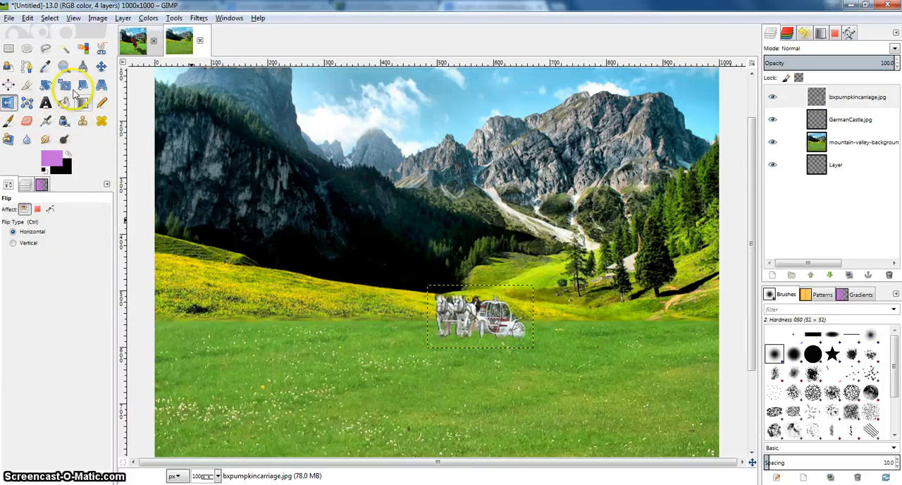
{"action": "key", "text": "shift+s"}
{"action": "left_click", "coordinate": [442, 285]}
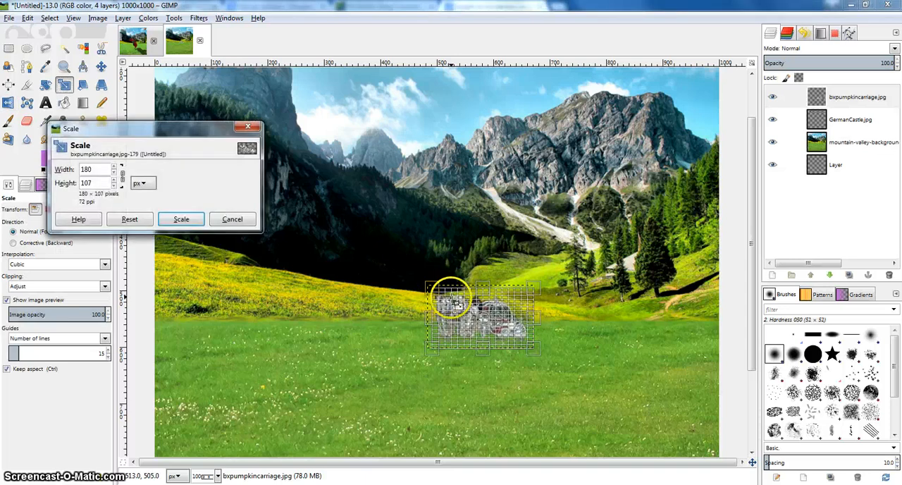
{"action": "left_click", "coordinate": [181, 218]}
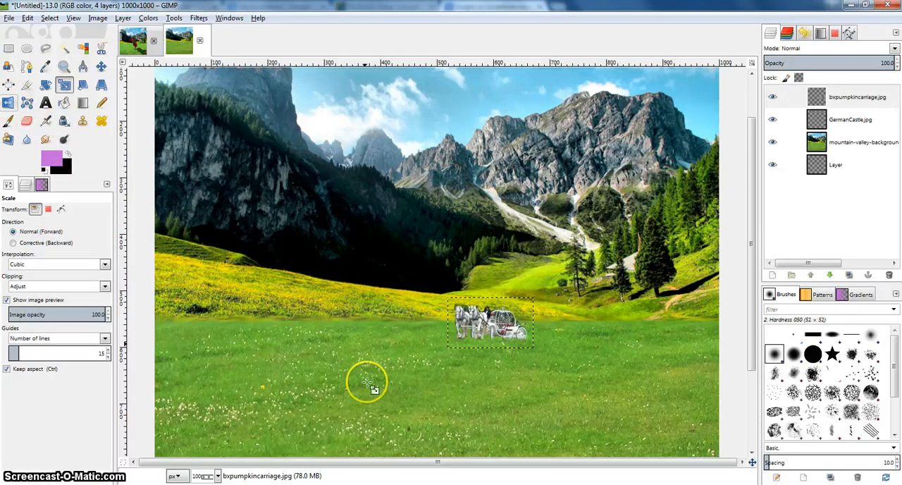
Rotate the carriage layer by about -15° and move it up onto the distant green slope beside the trees.
{"action": "left_click", "coordinate": [45, 85]}
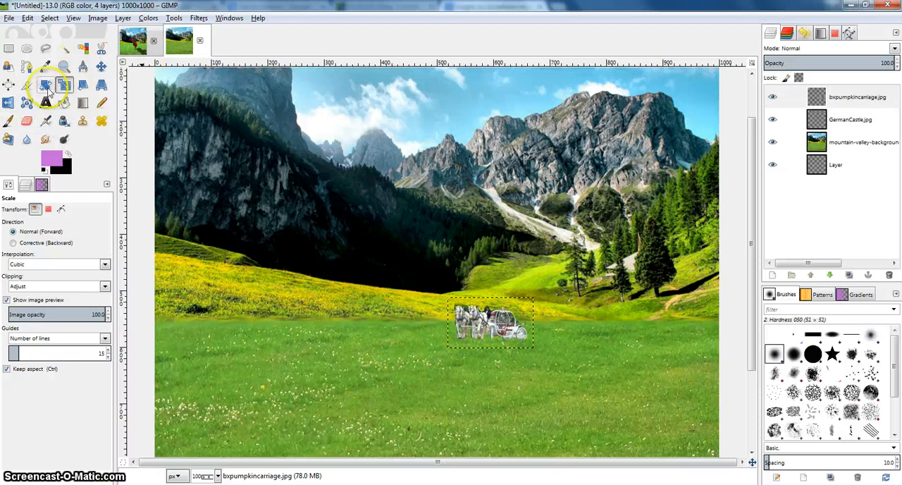
{"action": "left_click", "coordinate": [457, 311]}
{"action": "left_click_drag", "start_coordinate": [457, 312], "coordinate": [468, 328]}
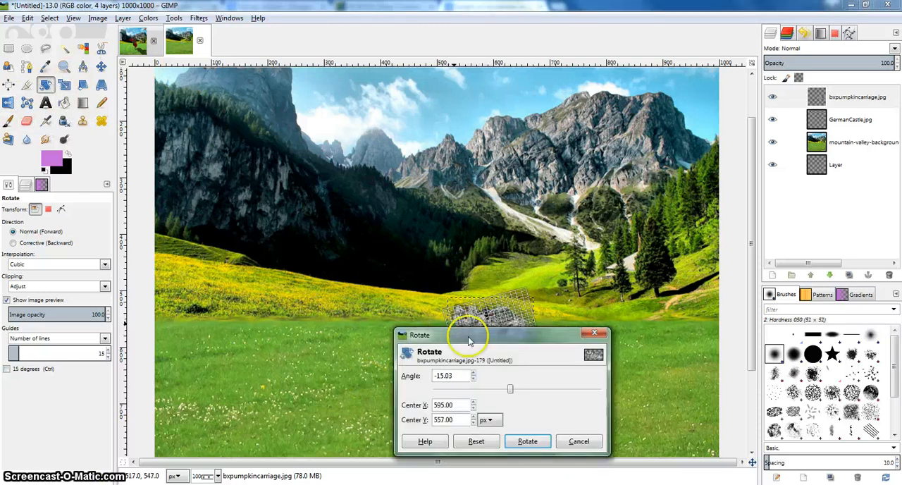
{"action": "left_click", "coordinate": [527, 441]}
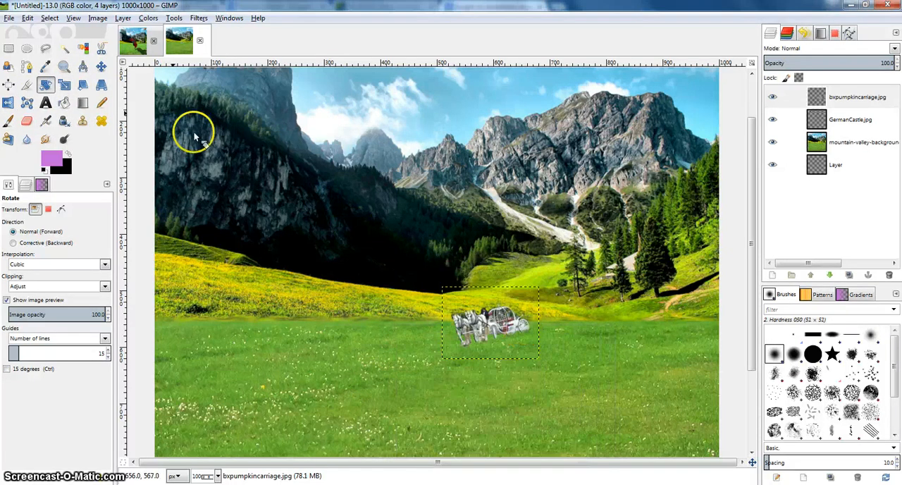
{"action": "left_click", "coordinate": [101, 66]}
{"action": "left_click_drag", "start_coordinate": [497, 318], "coordinate": [529, 258]}
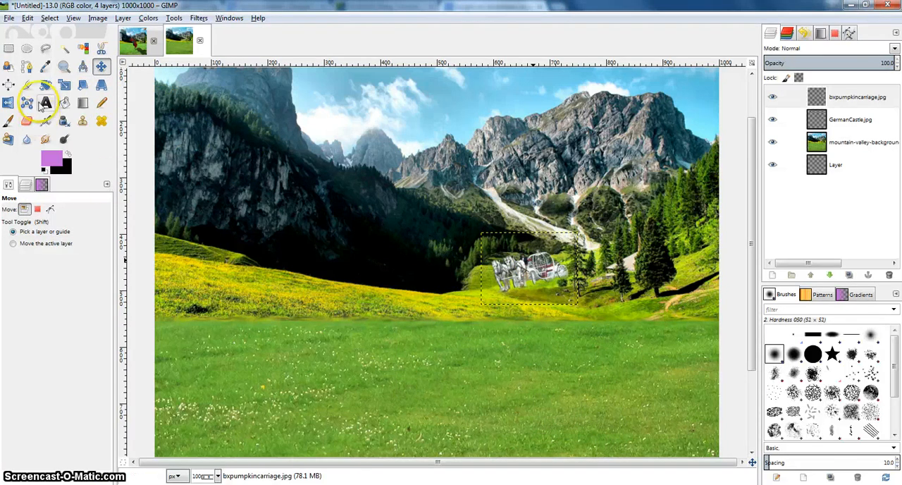
Scale the carriage layer to about 87 × 65 px and move it onto the middle of the distant green slope.
{"action": "left_click", "coordinate": [64, 85]}
{"action": "left_click_drag", "start_coordinate": [504, 258], "coordinate": [573, 287]}
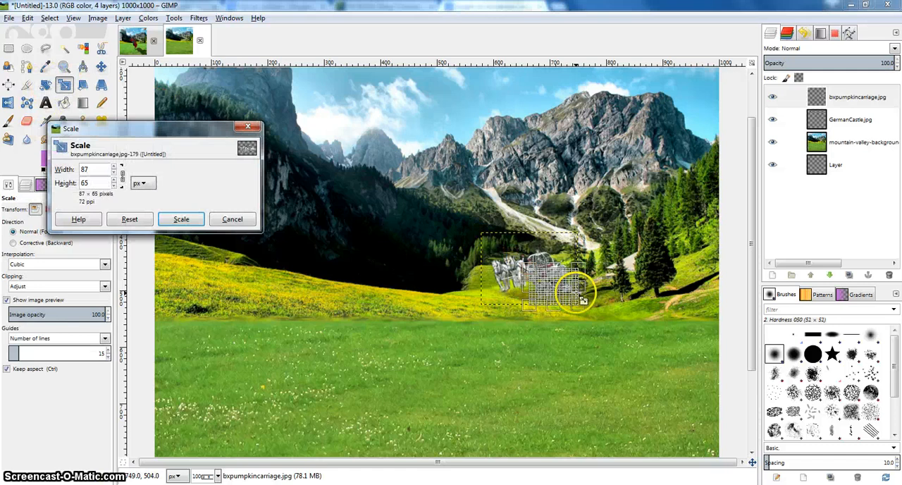
{"action": "left_click", "coordinate": [181, 218]}
{"action": "left_click", "coordinate": [101, 66]}
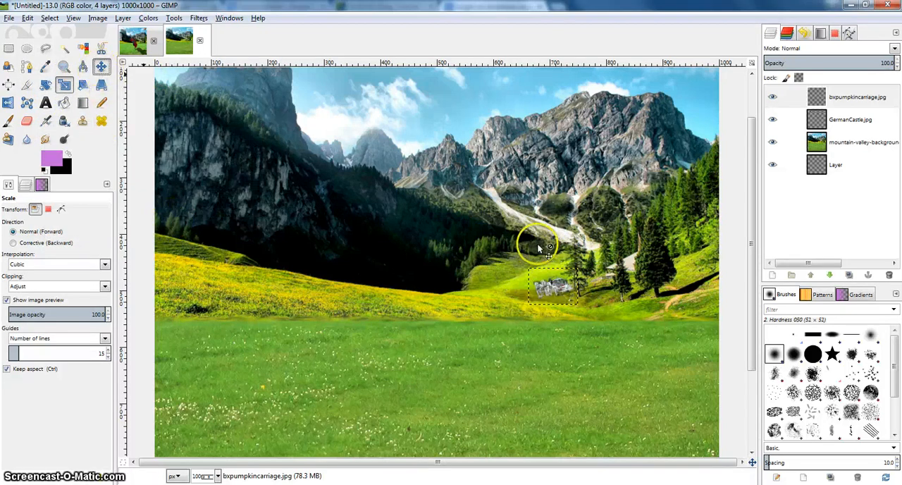
{"action": "left_click_drag", "start_coordinate": [552, 289], "coordinate": [536, 272]}
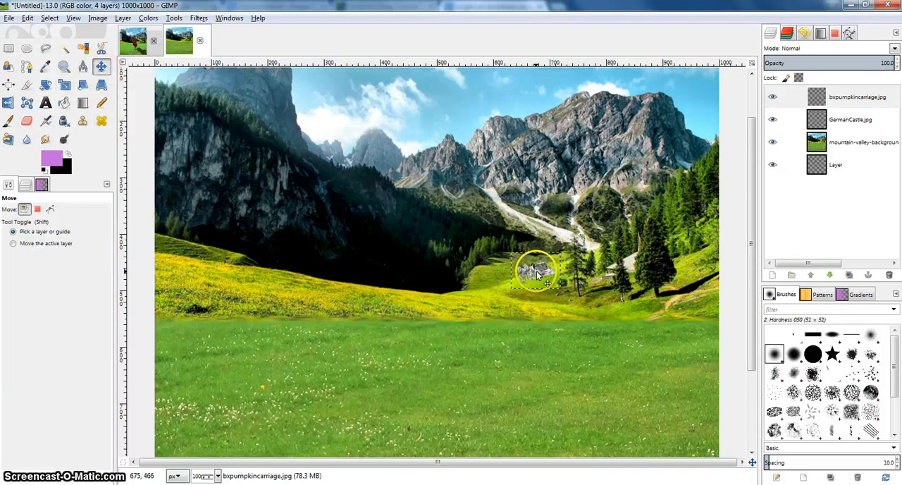
{"action": "scroll", "coordinate": [551, 283], "scroll_direction": "up", "scroll_amount": 7, "text": "ctrl"}
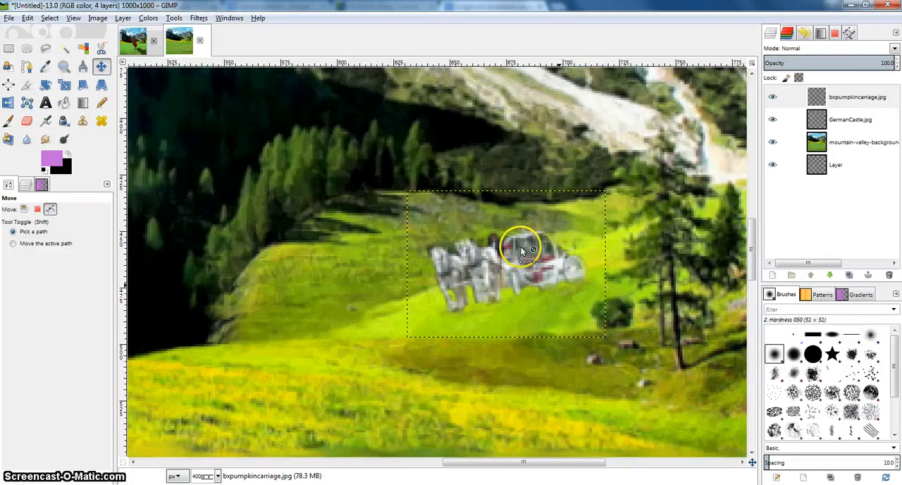
{"action": "scroll", "coordinate": [347, 235], "scroll_direction": "down", "scroll_amount": 7, "text": "ctrl"}
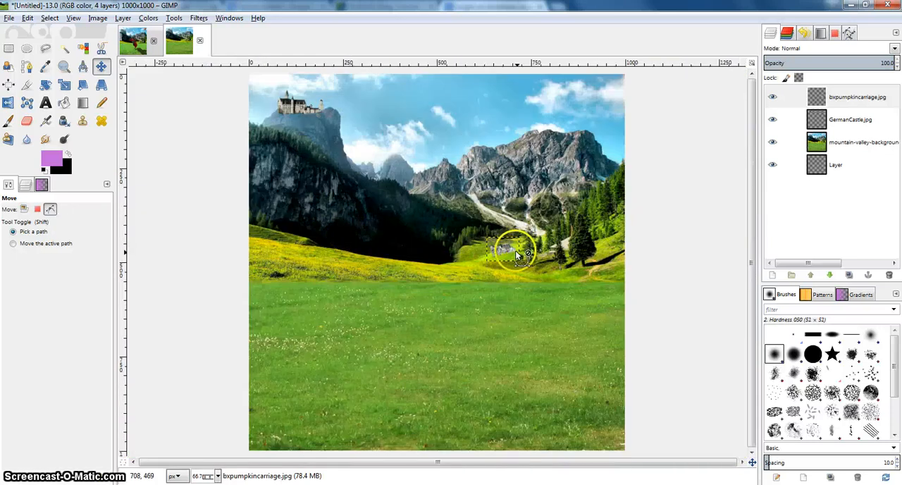
Apply Curves to the bxpumpkincarriage.jpg layer, lowering midtones to about 147/125, raising highlights to about 195/197 and darkening the shadows.
{"action": "key", "text": "1"}
{"action": "left_click", "coordinate": [837, 102]}
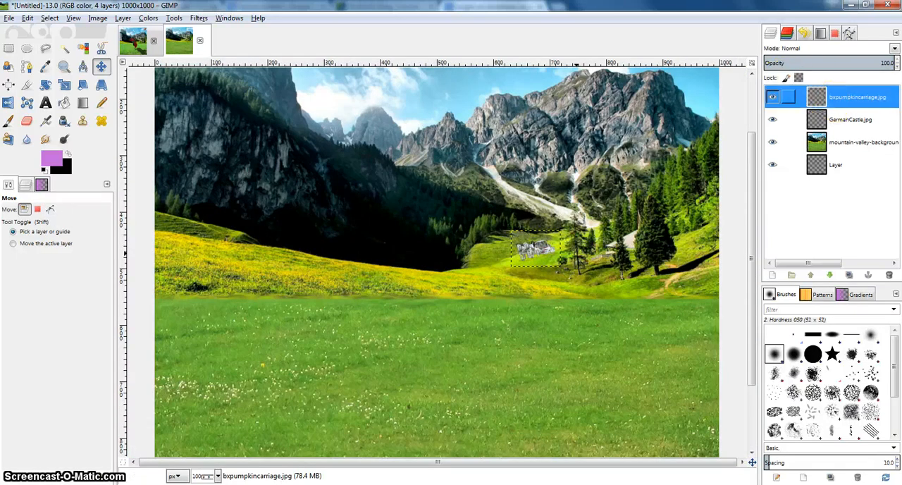
{"action": "left_click", "coordinate": [150, 18]}
{"action": "left_click", "coordinate": [164, 113]}
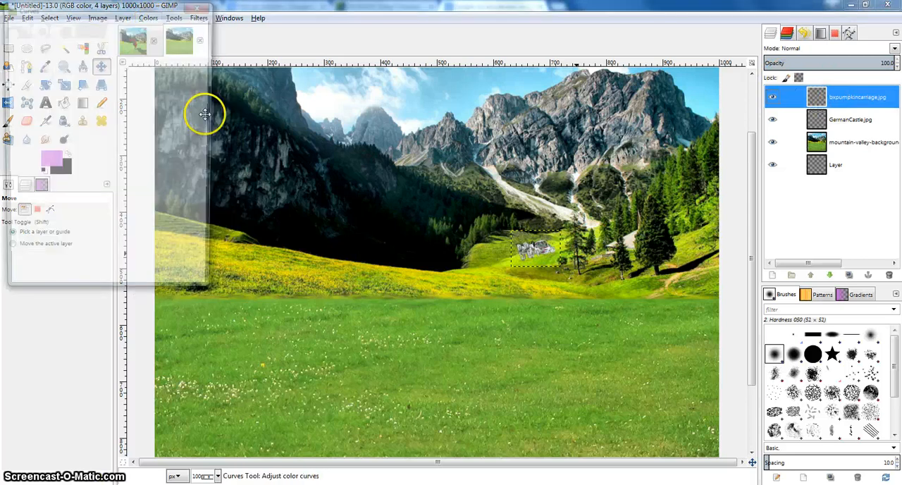
{"action": "left_click_drag", "start_coordinate": [124, 139], "coordinate": [127, 153]}
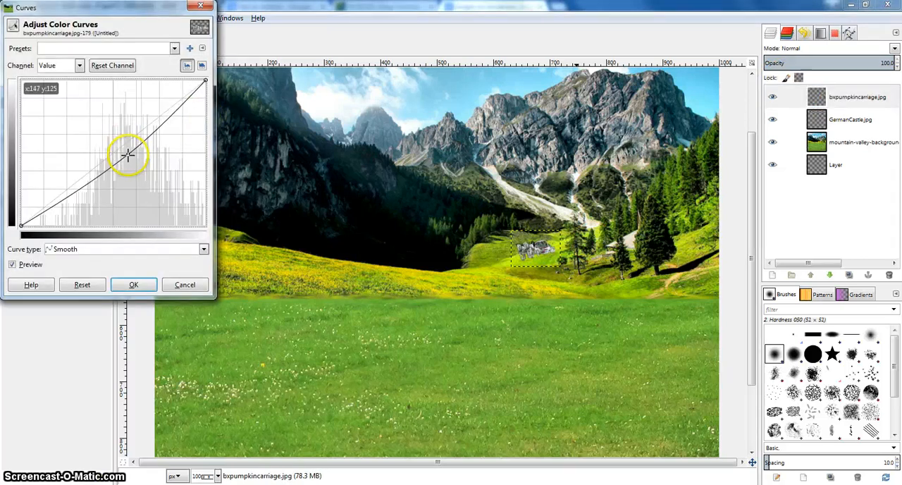
{"action": "left_click_drag", "start_coordinate": [165, 129], "coordinate": [162, 111]}
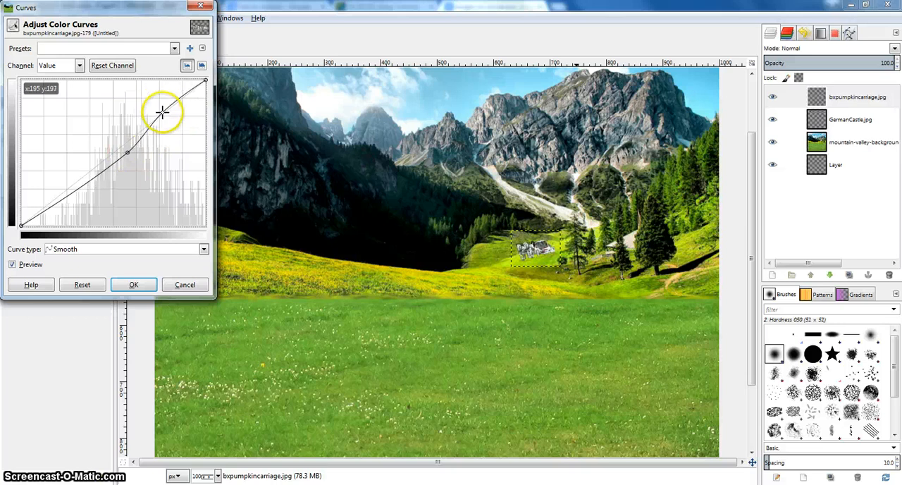
{"action": "left_click_drag", "start_coordinate": [95, 172], "coordinate": [81, 185]}
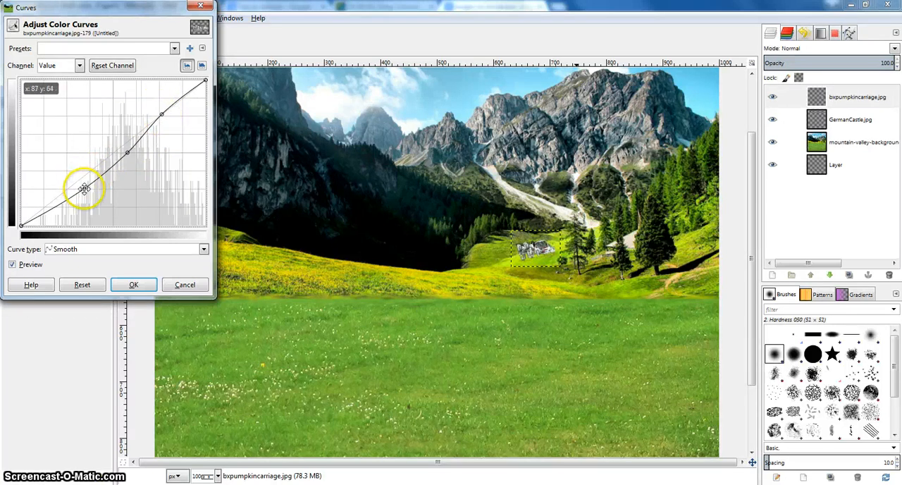
{"action": "left_click", "coordinate": [134, 284]}
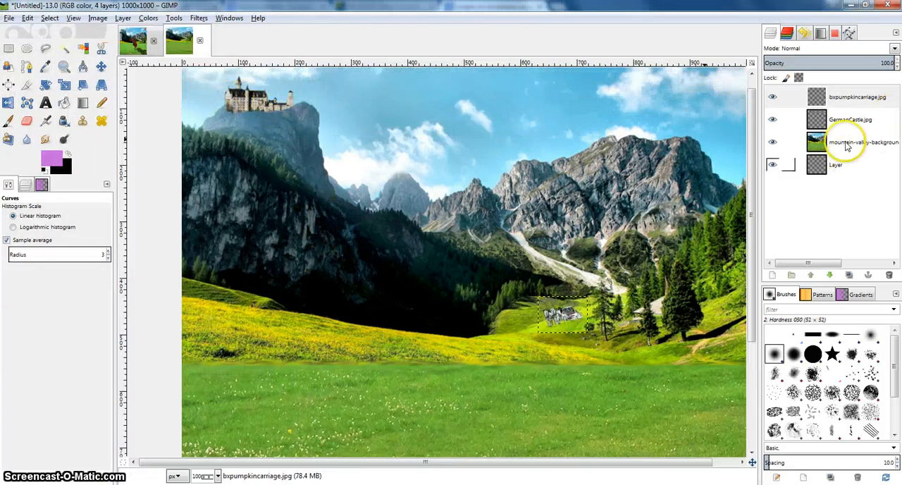
Shape a Value curve for the GermanCastle.jpg layer with lowered midtones, highlights raised to about 204/215 and a shadow point at about 76/66.
{"action": "left_click", "coordinate": [834, 112]}
{"action": "left_click", "coordinate": [122, 17]}
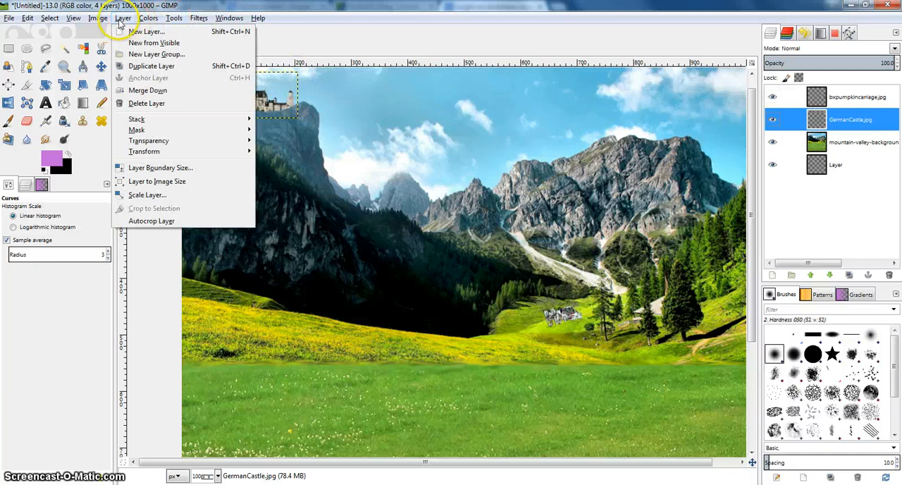
{"action": "mouse_move", "coordinate": [93, 24]}
{"action": "left_click", "coordinate": [148, 17]}
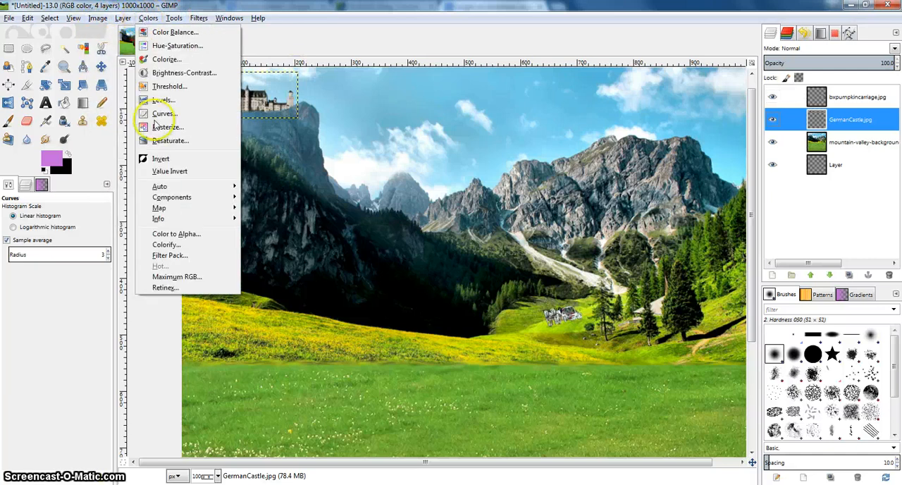
{"action": "left_click", "coordinate": [151, 114]}
{"action": "left_click_drag", "start_coordinate": [129, 137], "coordinate": [135, 155]}
{"action": "mouse_move", "coordinate": [175, 113]}
{"action": "left_mouse_down"}
{"action": "mouse_move", "coordinate": [168, 101]}
{"action": "mouse_move", "coordinate": [174, 107]}
{"action": "left_mouse_up"}
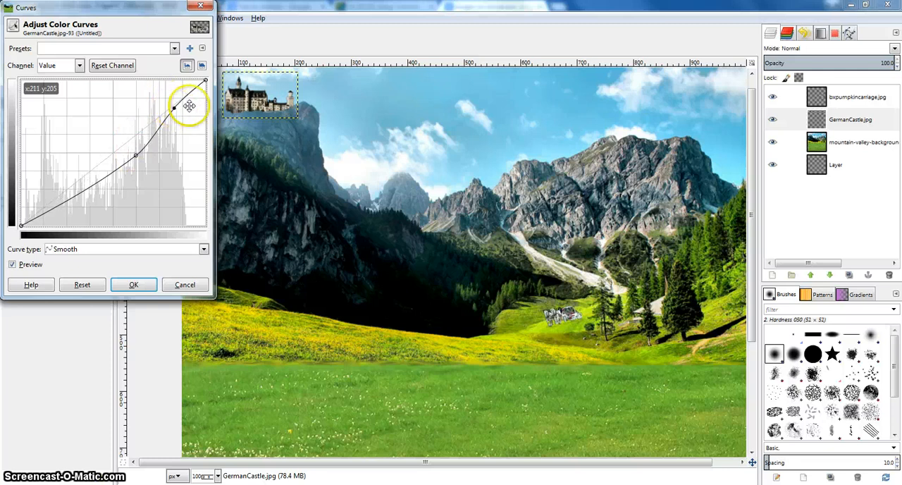
{"action": "left_click_drag", "start_coordinate": [251, 88], "coordinate": [331, 107]}
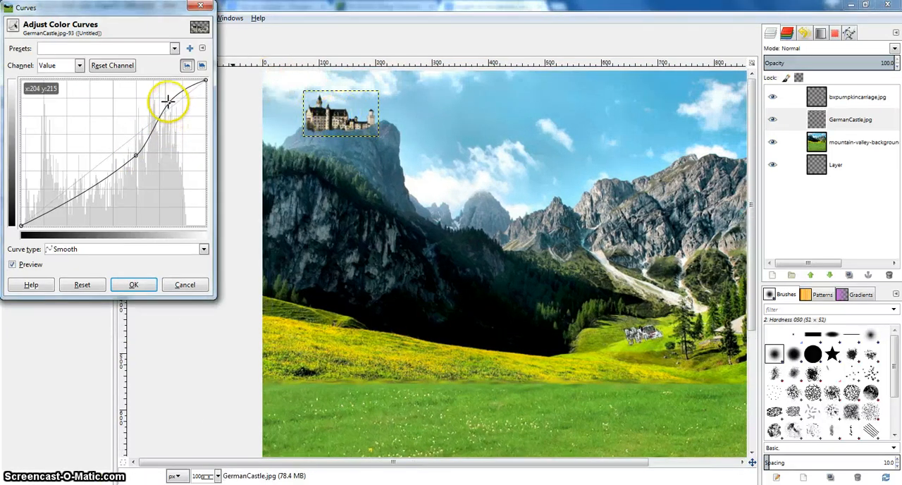
{"action": "left_click_drag", "start_coordinate": [84, 200], "coordinate": [77, 188]}
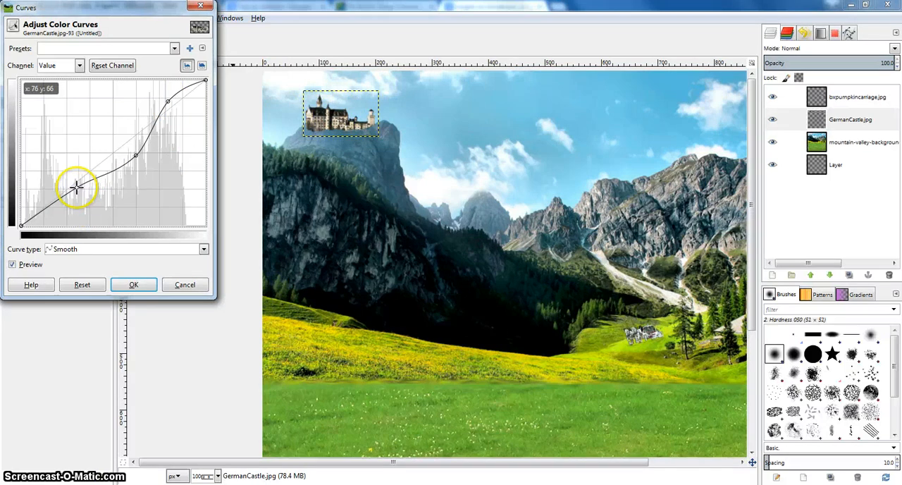
Refine the castle's curve by lowering the shadow point, setting the midtone point to about 150/131 and easing the highlights, and apply it.
{"action": "left_click", "coordinate": [134, 284]}
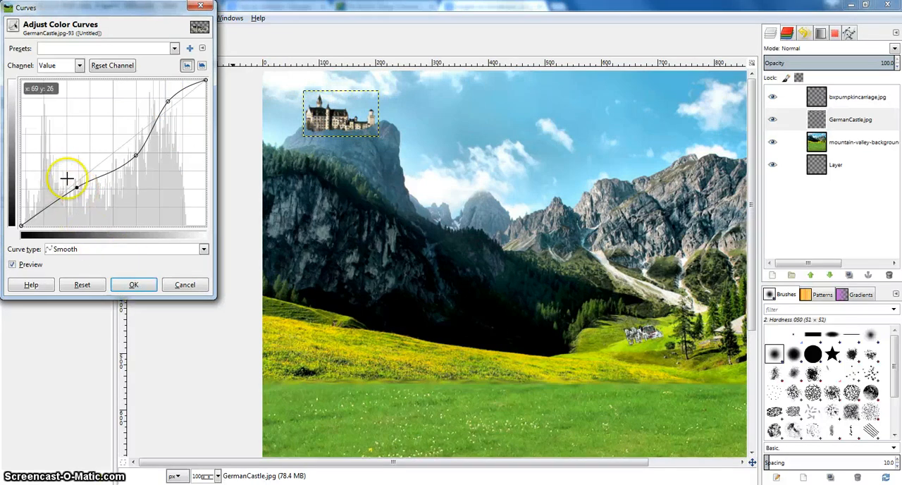
{"action": "left_click_drag", "start_coordinate": [76, 187], "coordinate": [78, 195]}
{"action": "left_click_drag", "start_coordinate": [131, 153], "coordinate": [128, 148]}
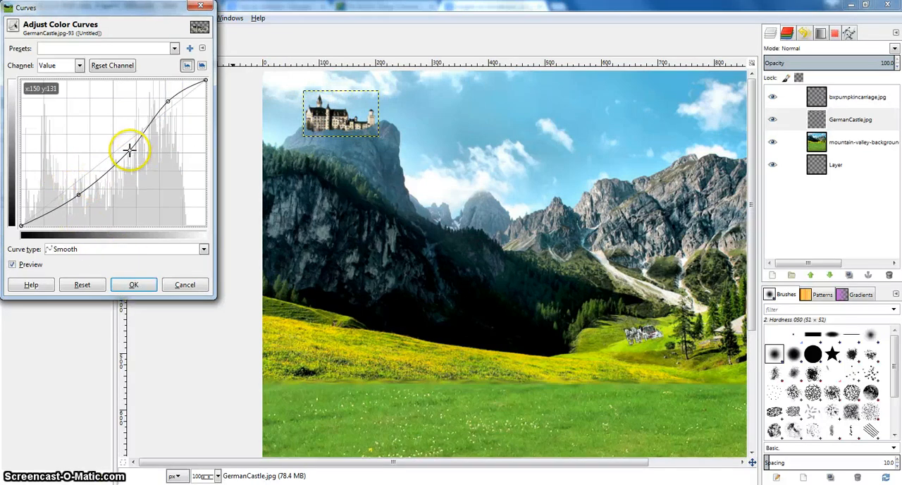
{"action": "mouse_move", "coordinate": [173, 102]}
{"action": "left_mouse_down"}
{"action": "mouse_move", "coordinate": [167, 97]}
{"action": "mouse_move", "coordinate": [170, 111]}
{"action": "left_mouse_up"}
{"action": "left_click", "coordinate": [134, 284]}
Add the balloon picture images (1).jpg to the composite as a new layer.
{"action": "left_click_drag", "start_coordinate": [383, 209], "coordinate": [351, 201]}
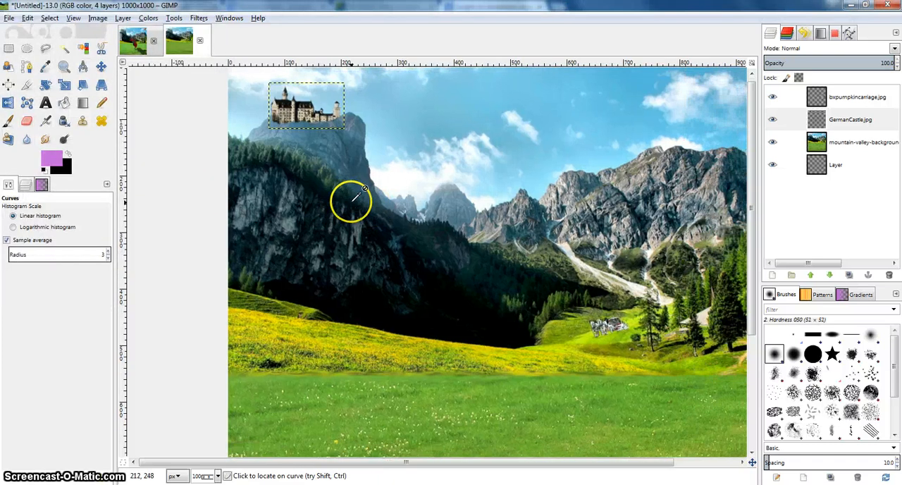
{"action": "left_click_drag", "start_coordinate": [530, 186], "coordinate": [379, 173]}
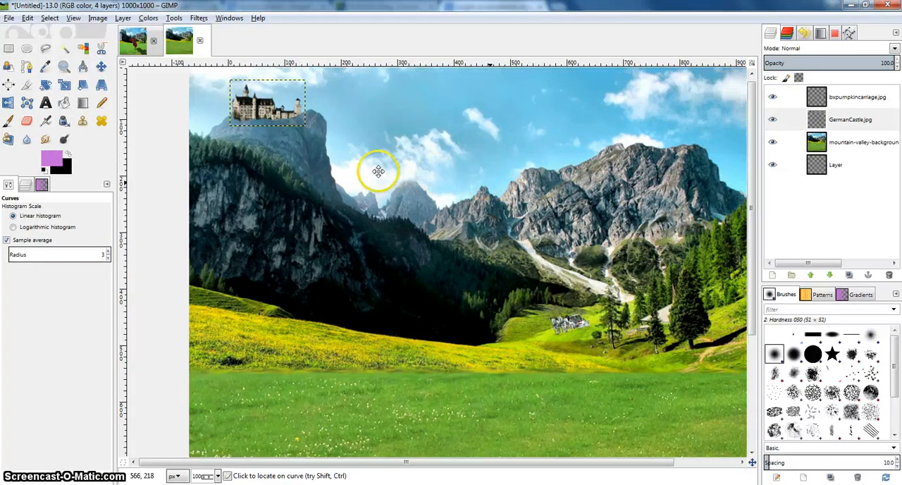
{"action": "left_click_drag", "start_coordinate": [493, 236], "coordinate": [491, 155]}
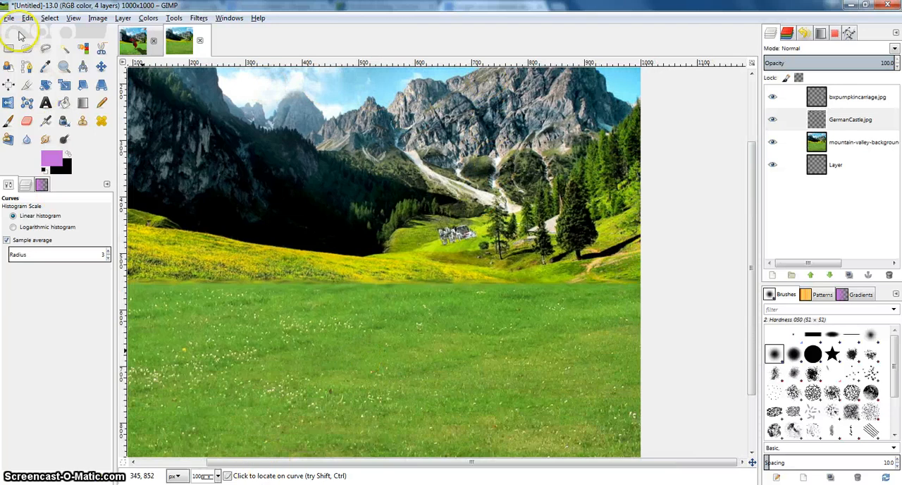
{"action": "left_click", "coordinate": [10, 18]}
{"action": "left_click", "coordinate": [27, 54]}
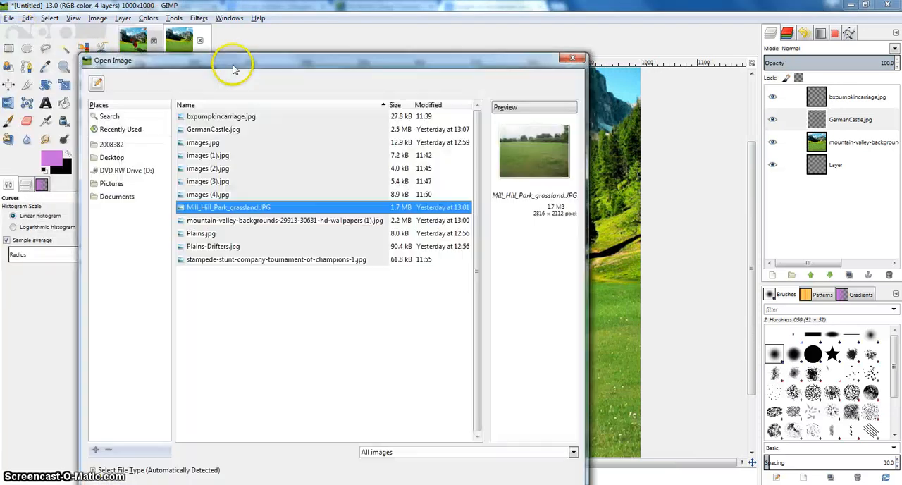
{"action": "left_click", "coordinate": [219, 131]}
{"action": "left_click", "coordinate": [220, 143]}
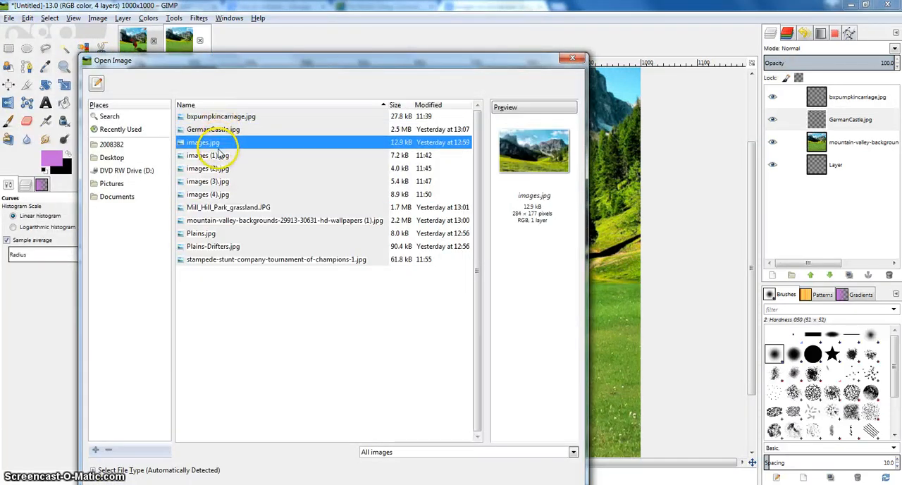
{"action": "left_click", "coordinate": [220, 156]}
{"action": "left_click_drag", "start_coordinate": [590, 159], "coordinate": [632, 164]}
{"action": "left_click", "coordinate": [572, 58]}
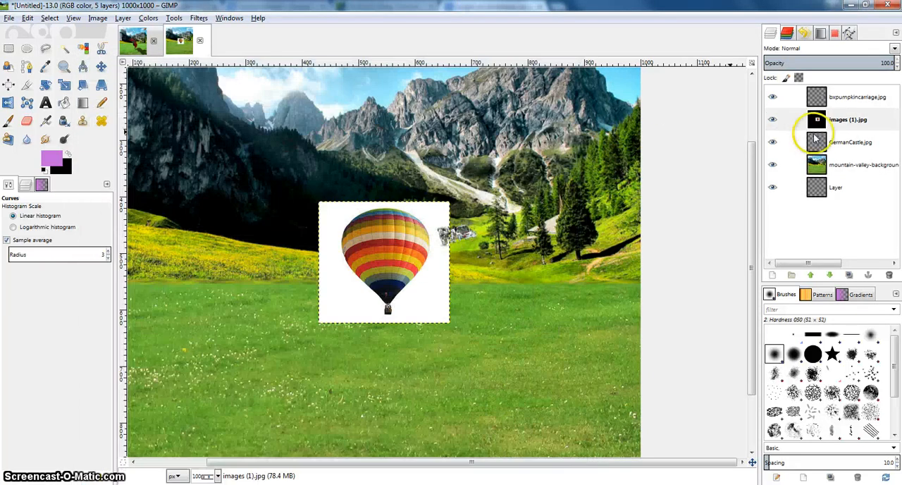
Add an alpha channel to the images (1).jpg layer and delete its white background using Select by Color.
{"action": "left_click", "coordinate": [829, 120]}
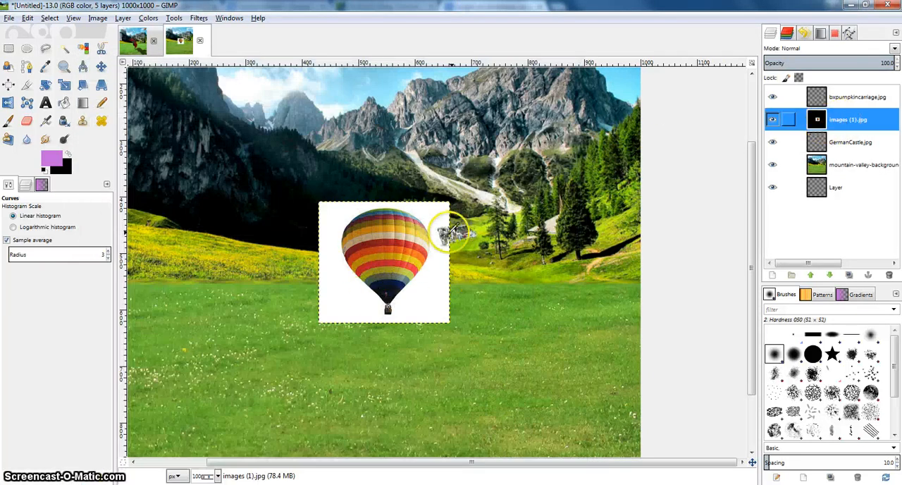
{"action": "right_click", "coordinate": [857, 124]}
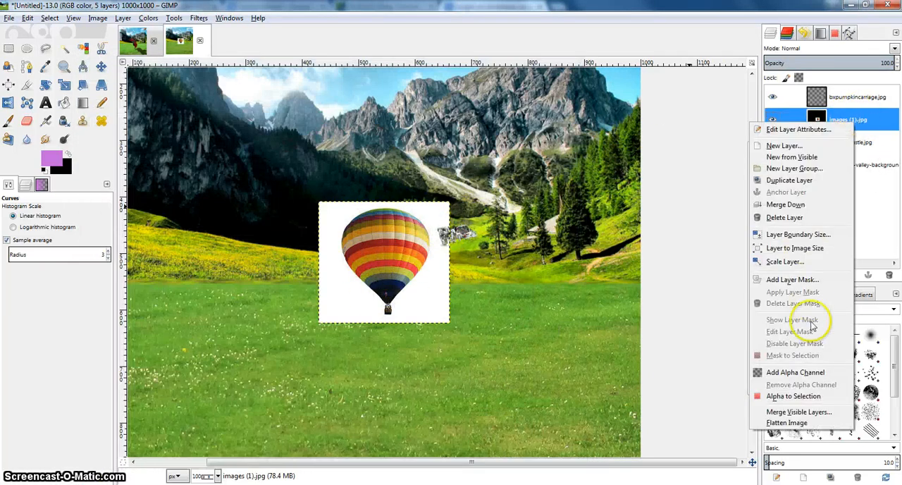
{"action": "left_click", "coordinate": [813, 373]}
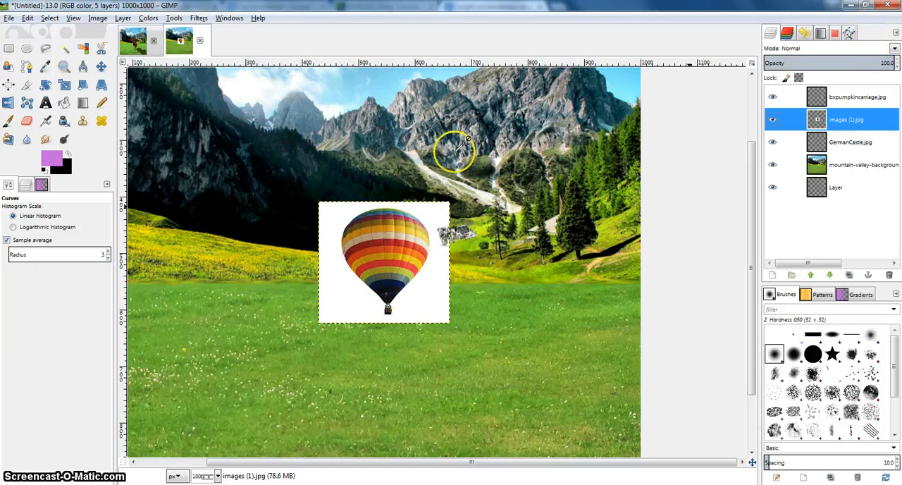
{"action": "left_click", "coordinate": [83, 49]}
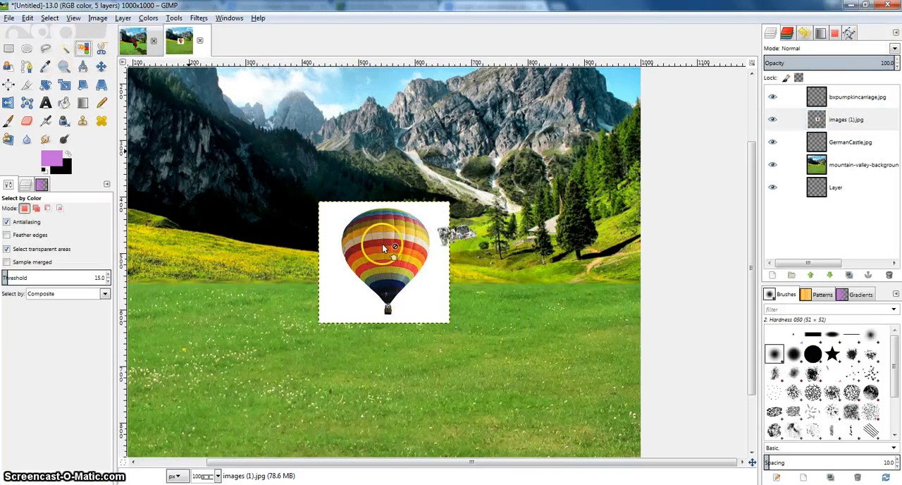
{"action": "left_click", "coordinate": [339, 216]}
{"action": "key", "text": "Delete"}
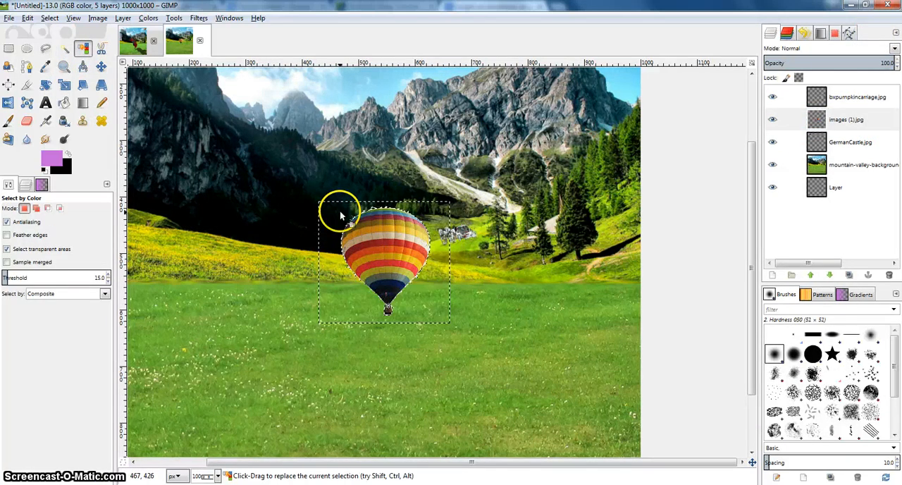
Move the balloon into the sky above the large mountain on the right and clear the selection.
{"action": "left_click", "coordinate": [100, 65]}
{"action": "left_click_drag", "start_coordinate": [359, 238], "coordinate": [489, 174]}
{"action": "right_click", "coordinate": [433, 224]}
{"action": "mouse_move", "coordinate": [473, 258]}
{"action": "left_click", "coordinate": [540, 279]}
Scale the balloon layer proportionally to a bit under half its size and position it in the clear sky near the image's right edge.
{"action": "left_click", "coordinate": [70, 87]}
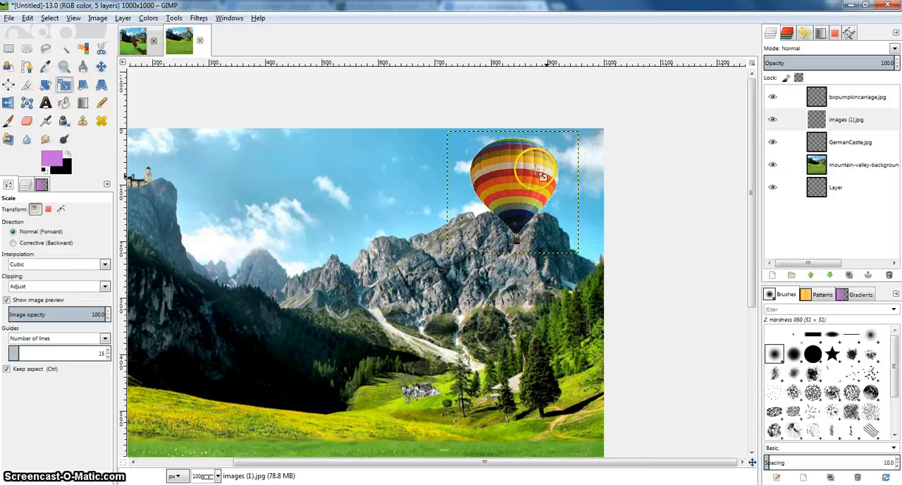
{"action": "left_click", "coordinate": [467, 148]}
{"action": "left_click_drag", "start_coordinate": [534, 193], "coordinate": [562, 210]}
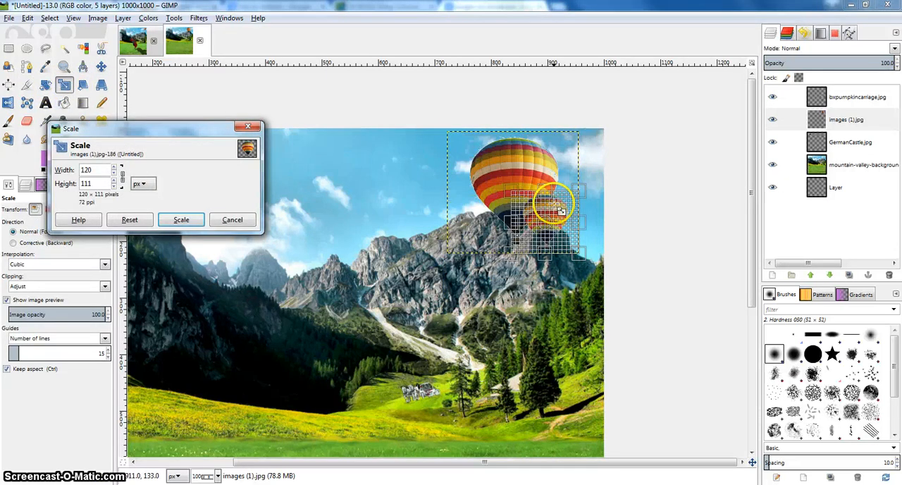
{"action": "left_click", "coordinate": [166, 220]}
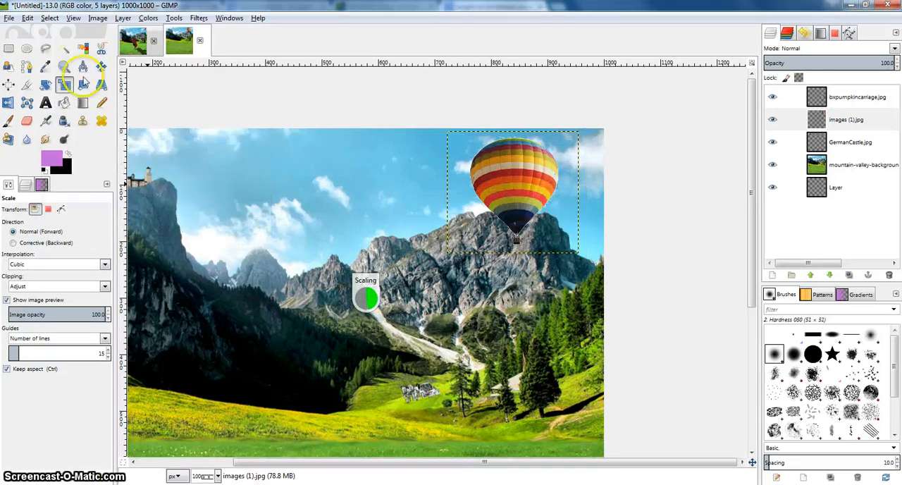
{"action": "left_click", "coordinate": [103, 66]}
{"action": "left_click", "coordinate": [567, 229]}
{"action": "left_click_drag", "start_coordinate": [560, 184], "coordinate": [564, 176]}
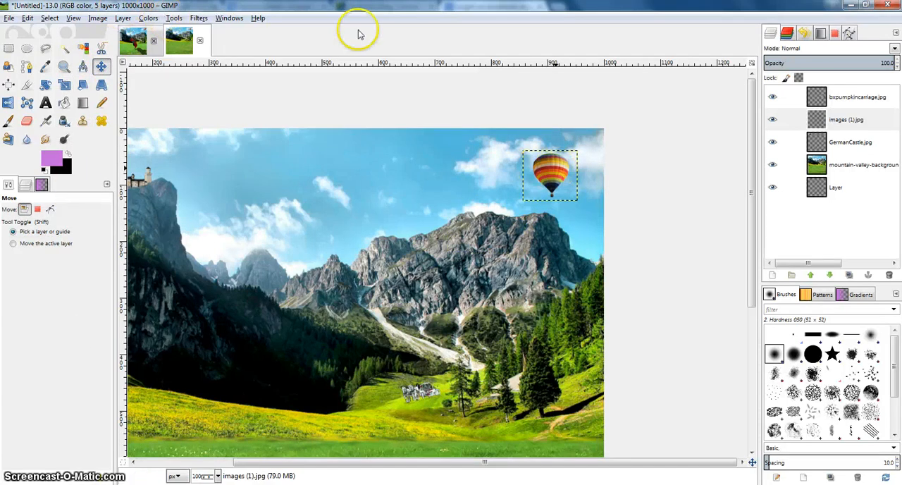
Apply Curves to the balloon layer with raised highlights and a midtone point at about 131/100, and flip the layer horizontally.
{"action": "left_click", "coordinate": [147, 18]}
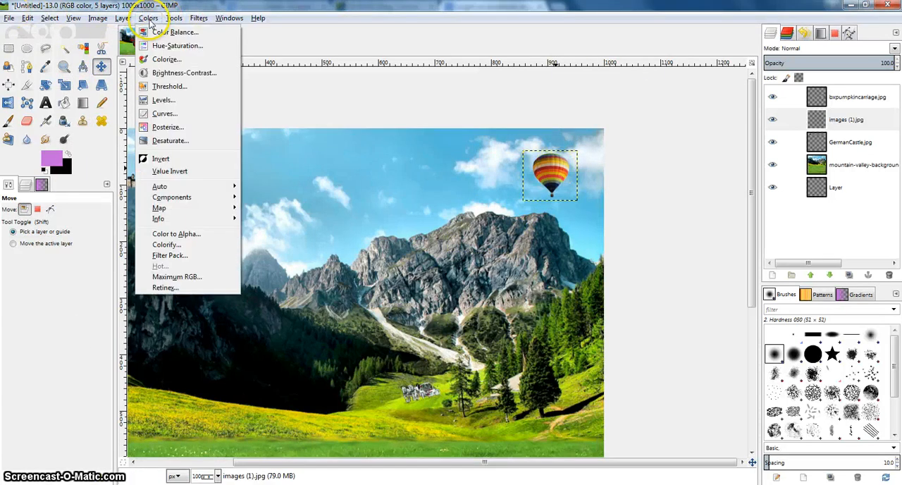
{"action": "left_click", "coordinate": [164, 113]}
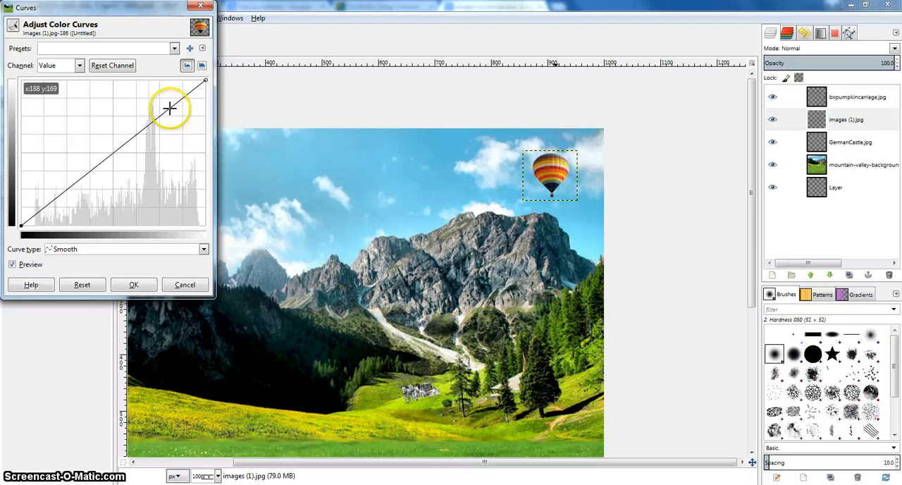
{"action": "left_click_drag", "start_coordinate": [169, 108], "coordinate": [160, 98]}
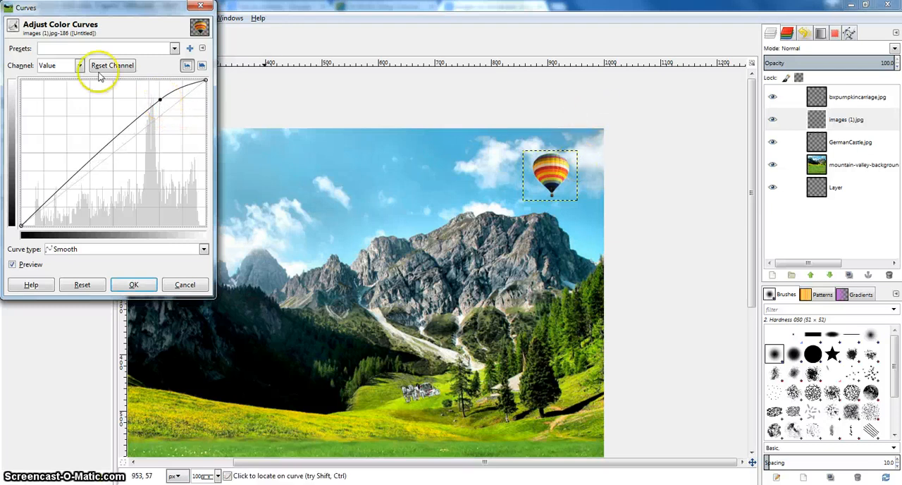
{"action": "left_click_drag", "start_coordinate": [105, 152], "coordinate": [116, 167]}
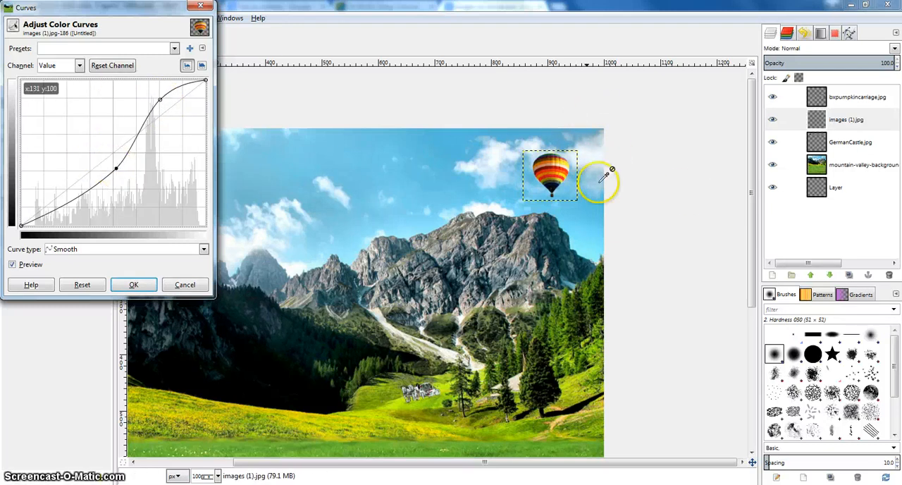
{"action": "left_click", "coordinate": [127, 283]}
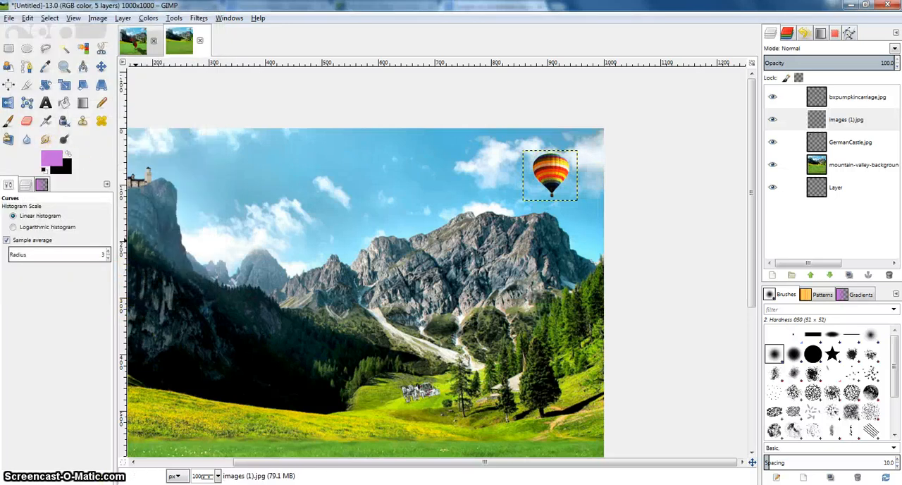
{"action": "left_click", "coordinate": [10, 102]}
{"action": "left_click", "coordinate": [560, 163]}
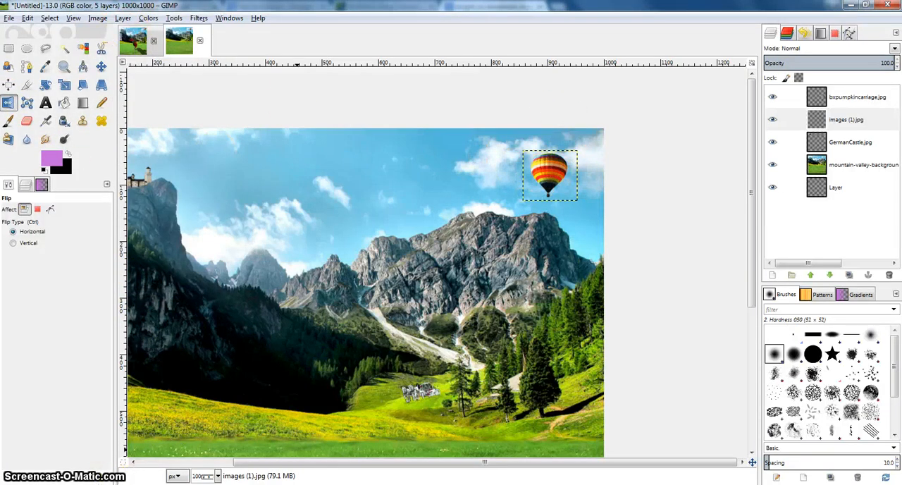
{"action": "left_click", "coordinate": [9, 18]}
{"action": "left_click", "coordinate": [14, 55]}
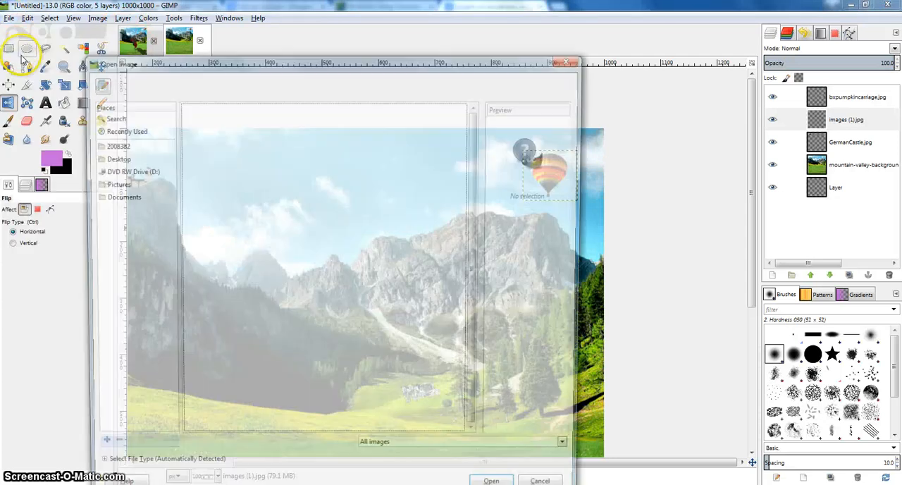
{"action": "left_click", "coordinate": [251, 221]}
{"action": "left_click", "coordinate": [246, 234]}
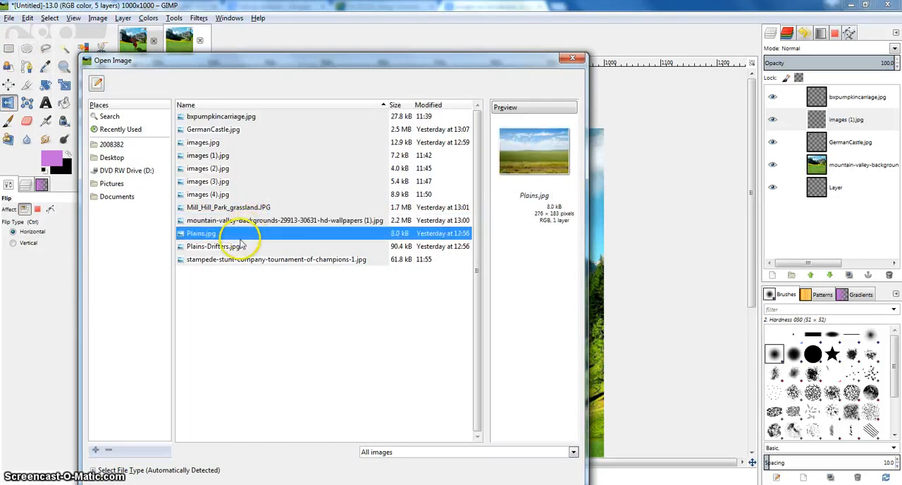
{"action": "left_click", "coordinate": [232, 260]}
{"action": "left_click", "coordinate": [225, 185]}
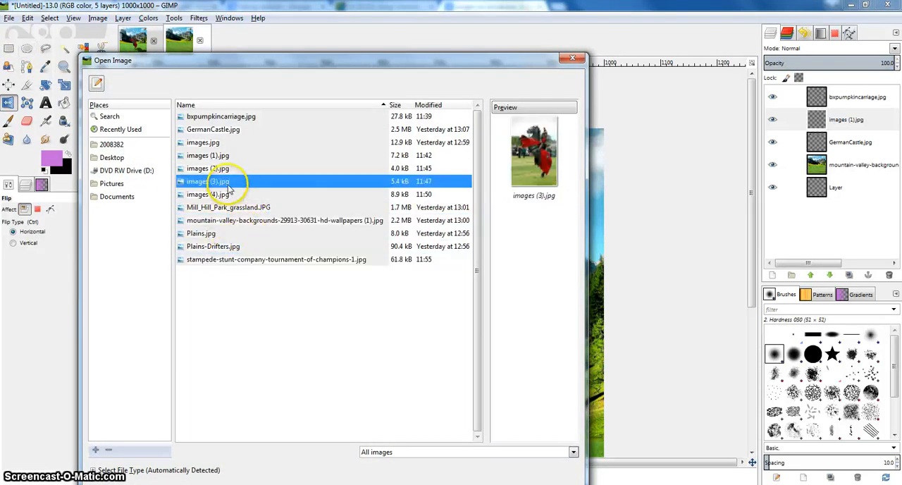
{"action": "left_click", "coordinate": [226, 167]}
{"action": "left_click", "coordinate": [221, 183]}
{"action": "left_click", "coordinate": [222, 168]}
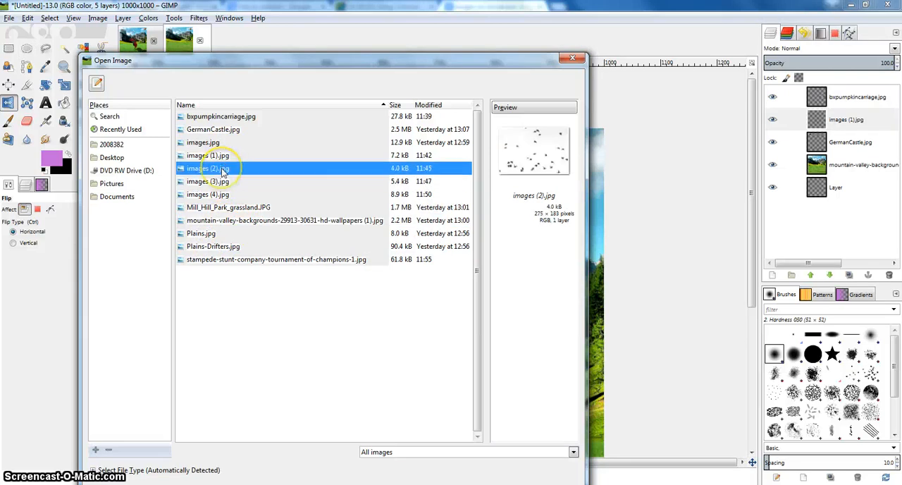
{"action": "double_click", "coordinate": [221, 168]}
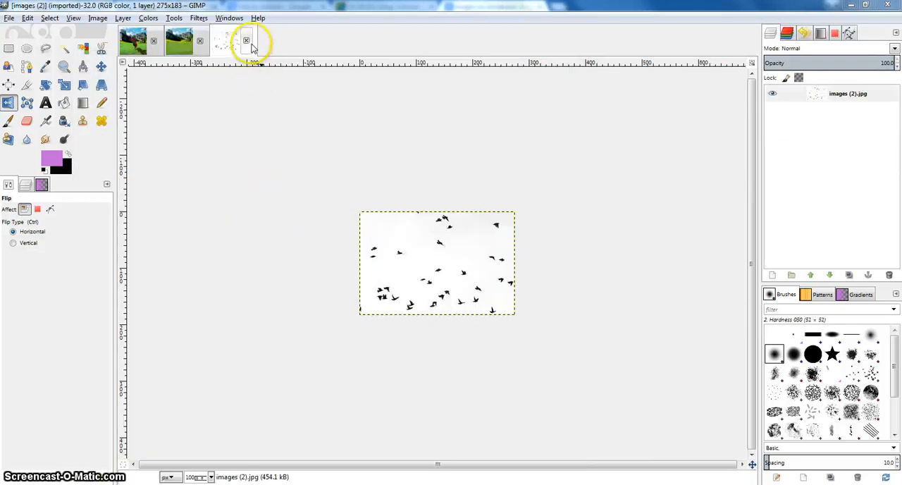
{"action": "left_click", "coordinate": [245, 40]}
Add images (2).jpg with the birds, images (3).jpg with the airplane and images (4).jpg with the waterfall as new layers.
{"action": "left_click", "coordinate": [10, 18]}
{"action": "left_click", "coordinate": [27, 54]}
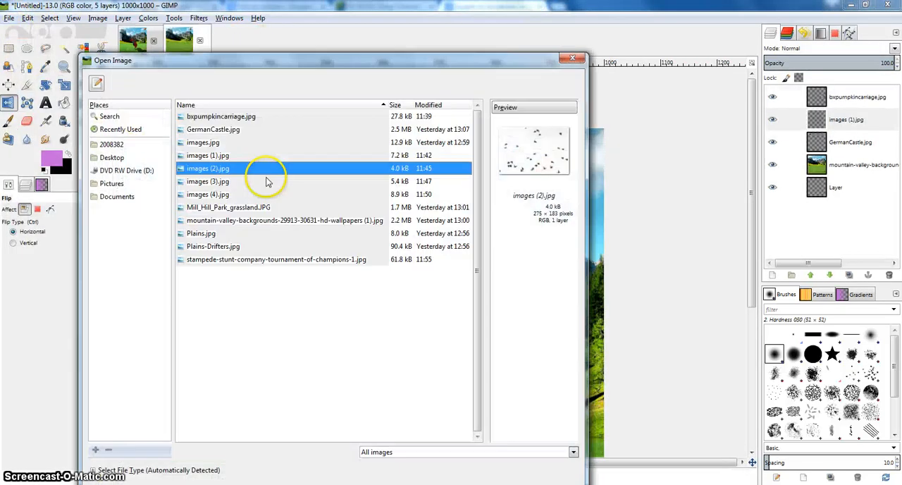
{"action": "left_click_drag", "start_coordinate": [238, 176], "coordinate": [596, 181]}
{"action": "left_click", "coordinate": [205, 184]}
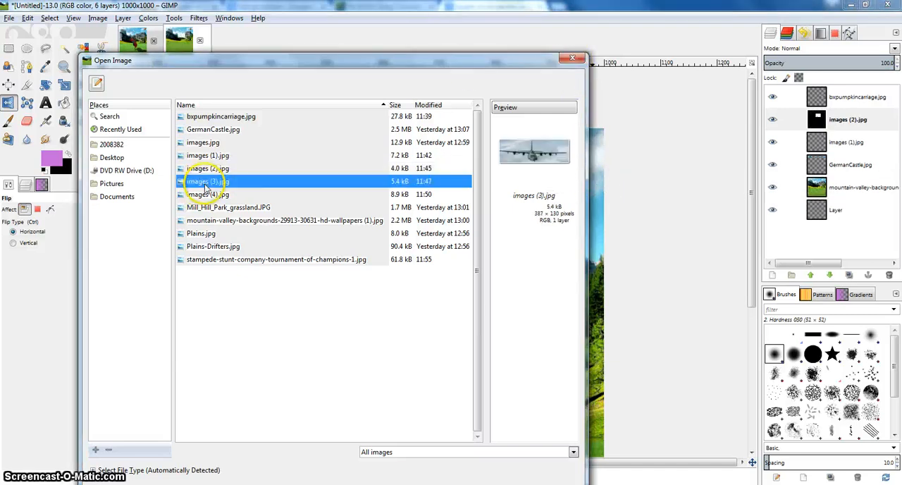
{"action": "left_click_drag", "start_coordinate": [205, 184], "coordinate": [604, 181]}
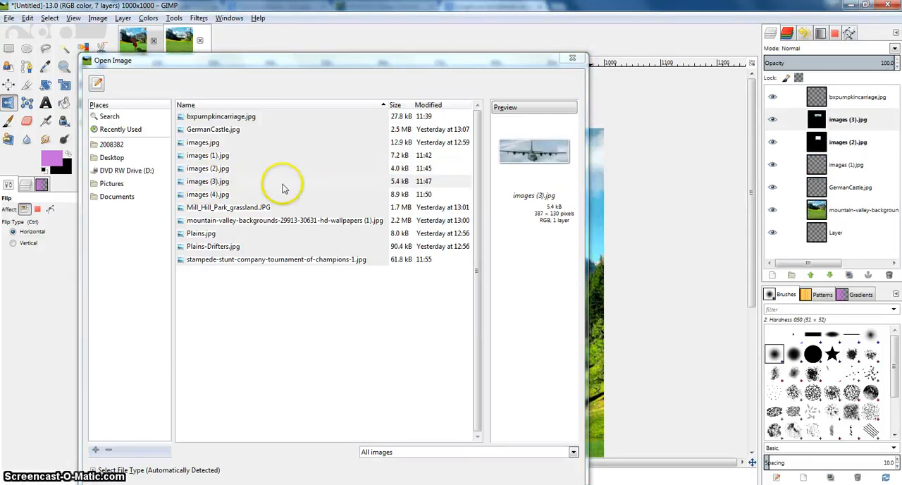
{"action": "left_click", "coordinate": [236, 195]}
{"action": "left_click_drag", "start_coordinate": [236, 199], "coordinate": [598, 195]}
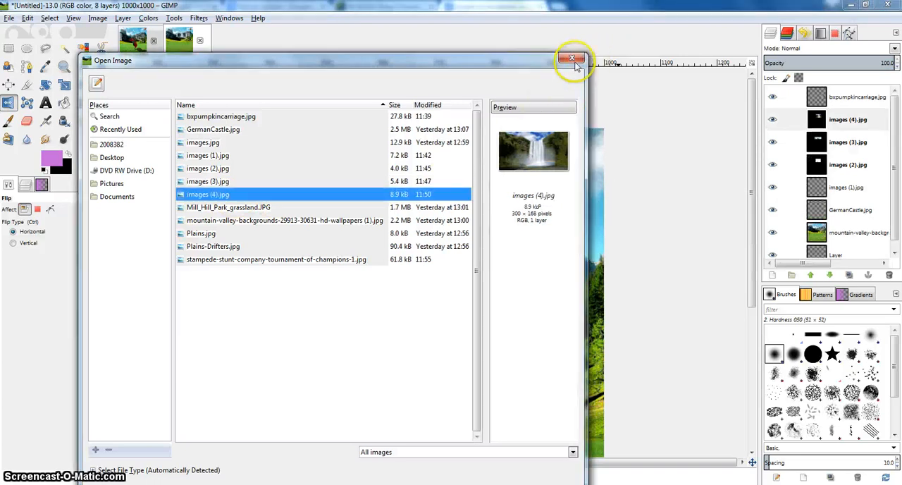
{"action": "left_click", "coordinate": [571, 59]}
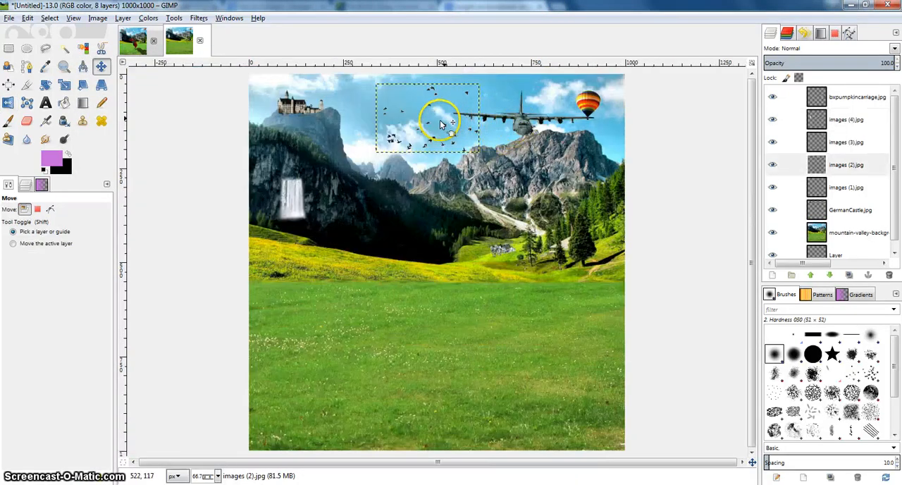
Make the images (4).jpg waterfall layer the active layer.
{"action": "left_click", "coordinate": [310, 204]}
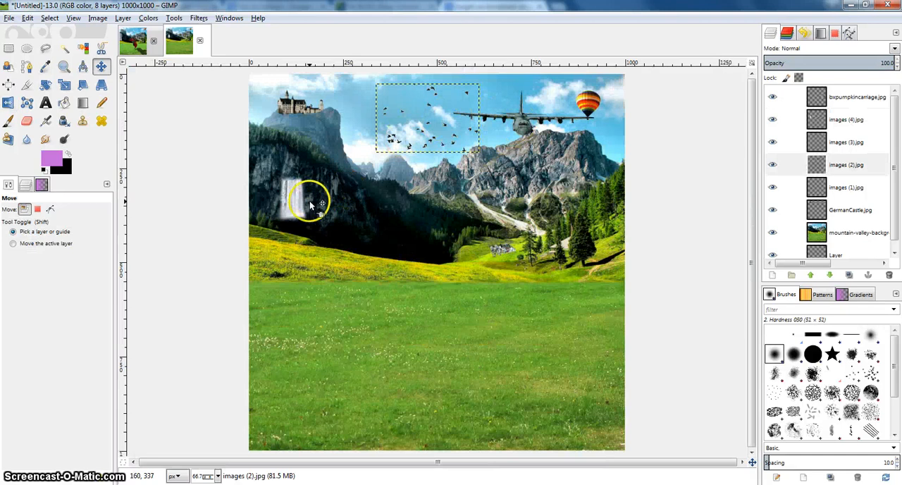
{"action": "left_click", "coordinate": [845, 123]}
{"action": "scroll", "coordinate": [298, 191], "scroll_direction": "up", "scroll_amount": 3}
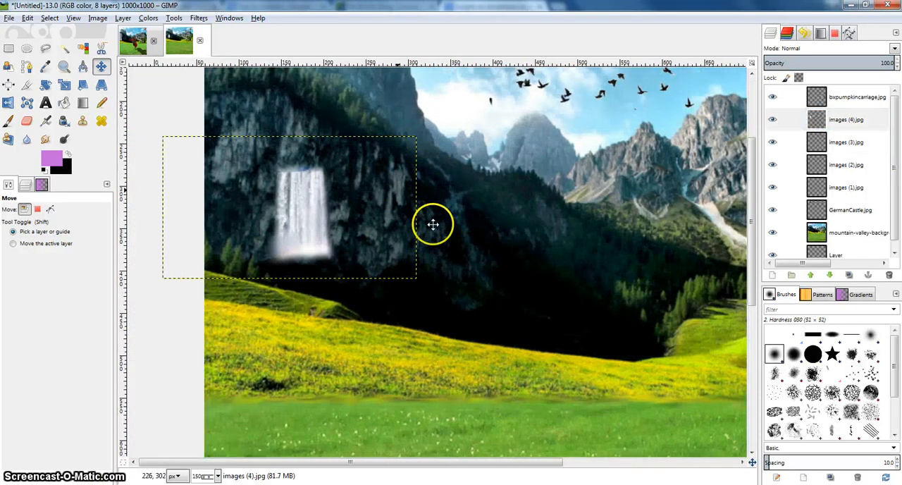
{"action": "left_click_drag", "start_coordinate": [397, 188], "coordinate": [434, 224]}
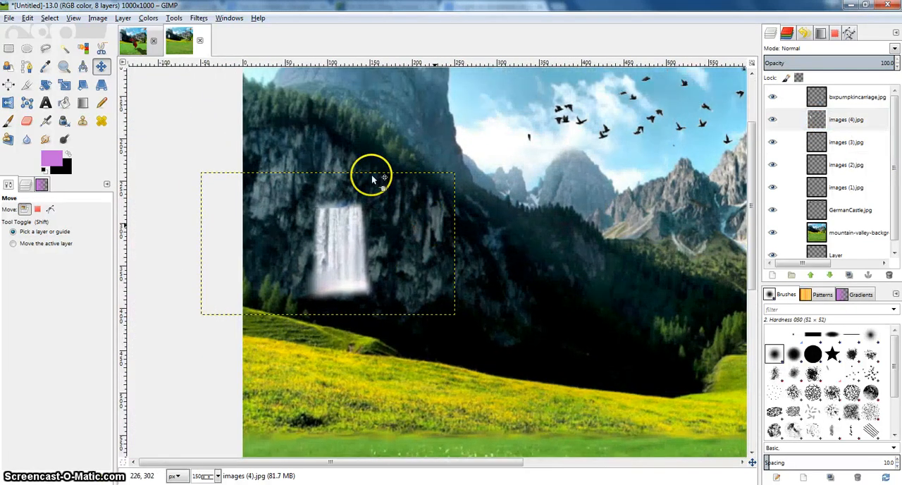
{"action": "left_click", "coordinate": [45, 85]}
{"action": "left_click", "coordinate": [317, 212]}
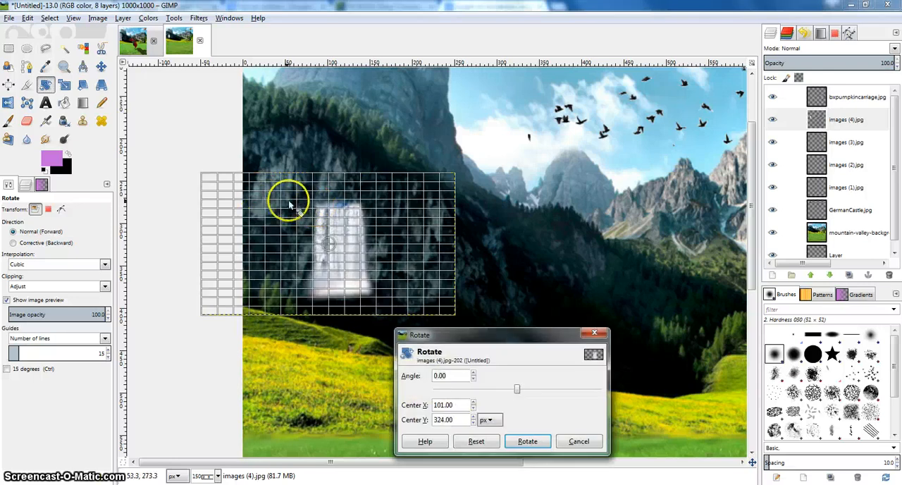
{"action": "left_click", "coordinate": [594, 332]}
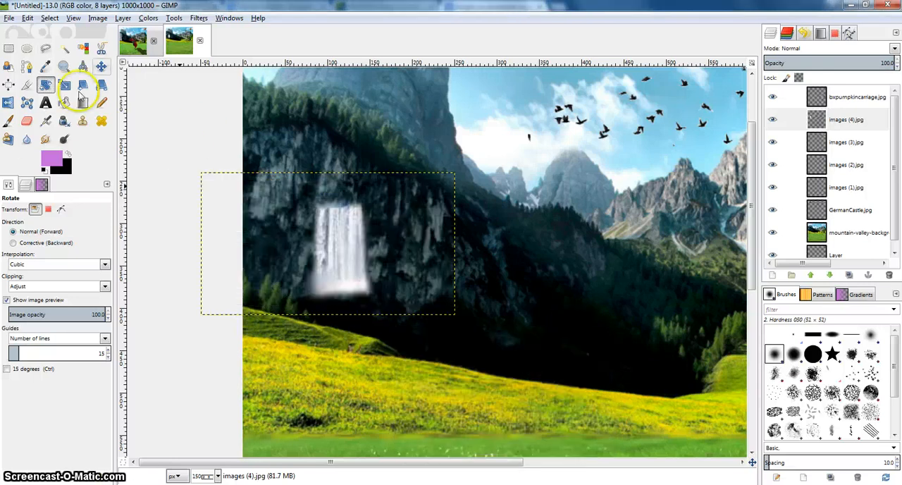
Scale the waterfall layer to over twice its size with the aspect ratio unlocked, stretching it over the left cliff from tree line to meadow.
{"action": "left_click", "coordinate": [303, 222]}
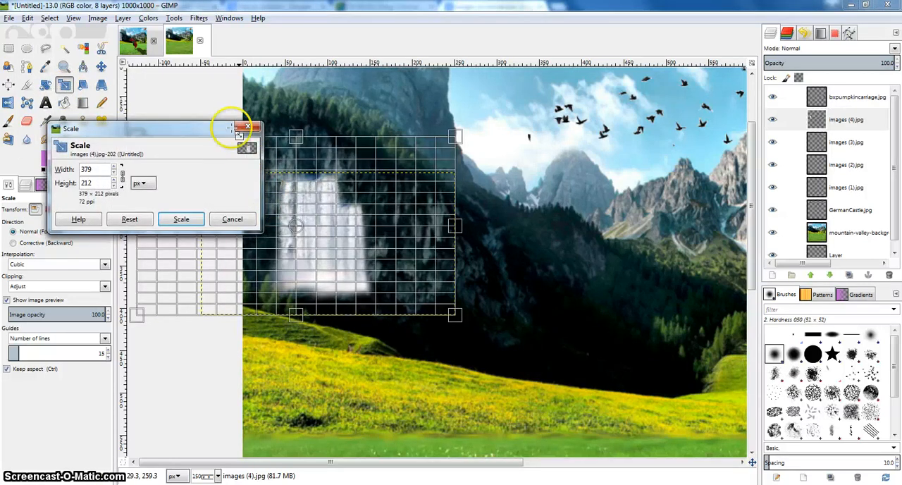
{"action": "left_click_drag", "start_coordinate": [444, 322], "coordinate": [472, 367]}
{"action": "left_click_drag", "start_coordinate": [385, 175], "coordinate": [428, 182]}
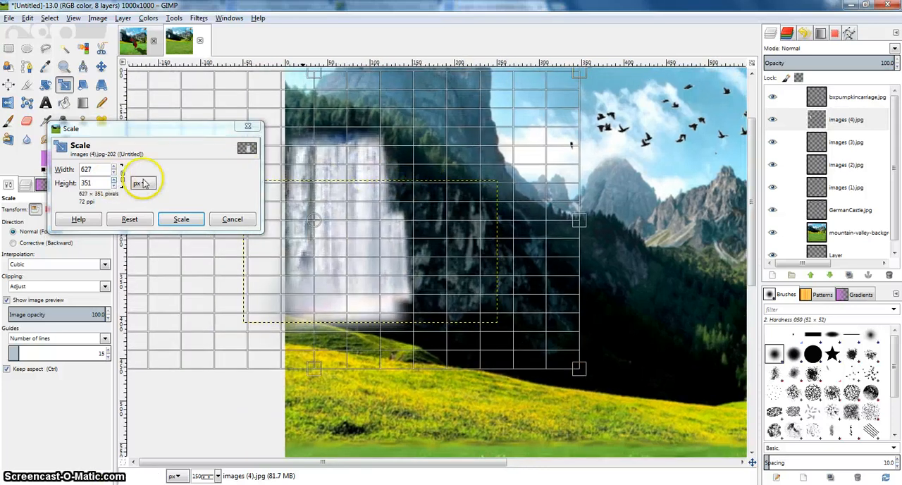
{"action": "left_click", "coordinate": [124, 176]}
{"action": "mouse_move", "coordinate": [337, 132]}
{"action": "left_mouse_down"}
{"action": "mouse_move", "coordinate": [333, 108]}
{"action": "mouse_move", "coordinate": [334, 123]}
{"action": "left_mouse_up"}
{"action": "left_click_drag", "start_coordinate": [348, 347], "coordinate": [330, 361]}
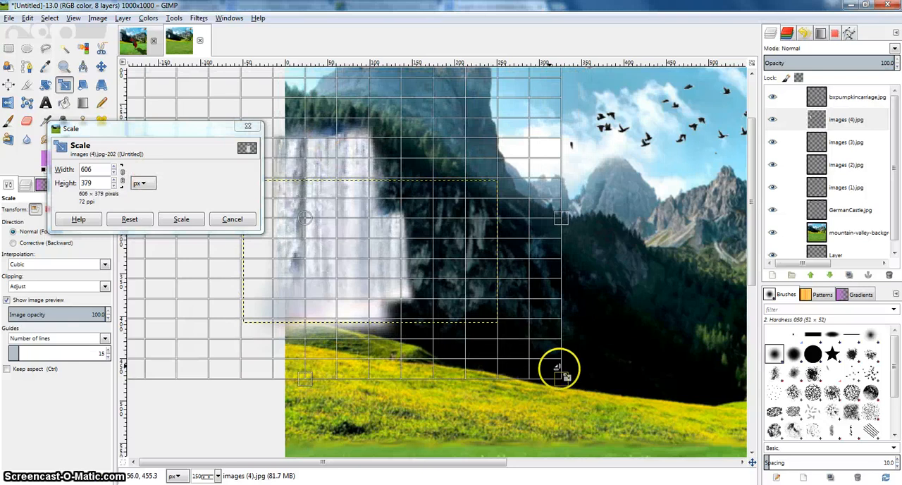
{"action": "left_click_drag", "start_coordinate": [557, 368], "coordinate": [566, 395]}
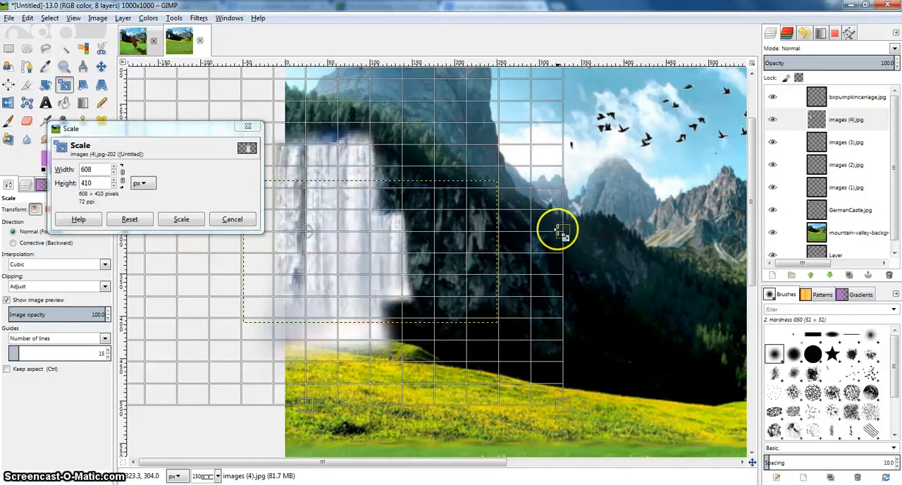
{"action": "left_click_drag", "start_coordinate": [557, 229], "coordinate": [556, 229]}
{"action": "left_click_drag", "start_coordinate": [374, 94], "coordinate": [391, 67]}
{"action": "left_click", "coordinate": [181, 218]}
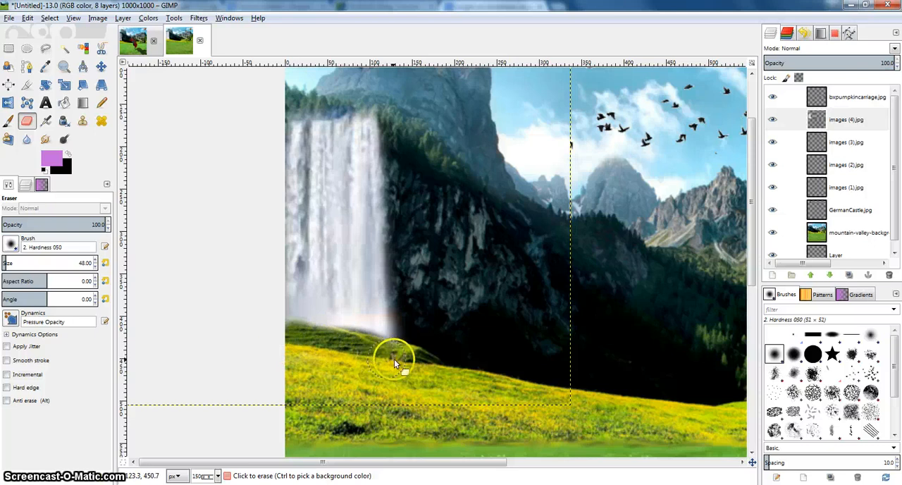
Erase the waterfall's lower edge along the grassy slope and its upper edge along the tree line with the soft 48 px Eraser.
{"action": "left_click_drag", "start_coordinate": [394, 359], "coordinate": [314, 341]}
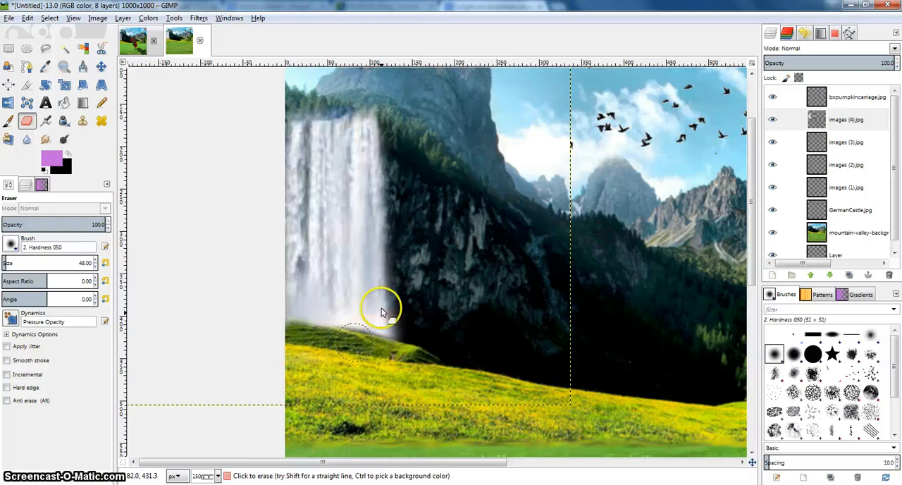
{"action": "scroll", "coordinate": [381, 340], "scroll_direction": "up", "scroll_amount": 2}
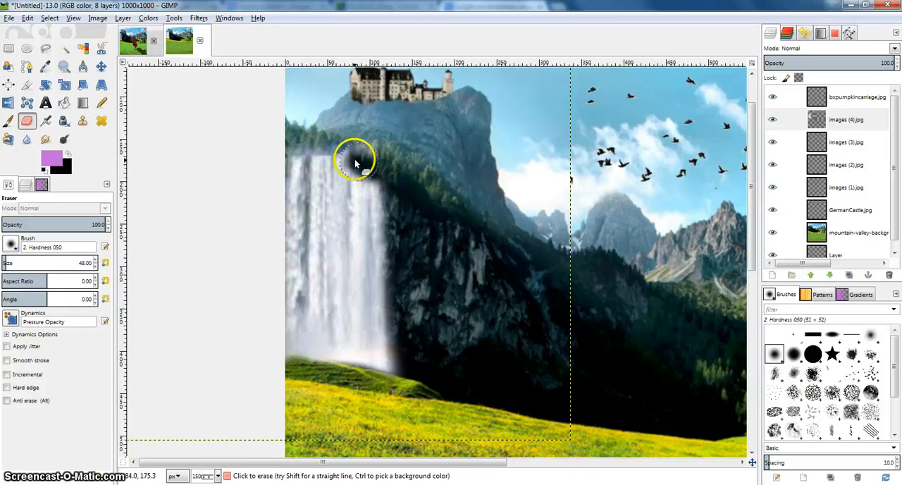
{"action": "mouse_move", "coordinate": [344, 159]}
{"action": "left_mouse_down"}
{"action": "mouse_move", "coordinate": [285, 139]}
{"action": "mouse_move", "coordinate": [388, 163]}
{"action": "mouse_move", "coordinate": [442, 206]}
{"action": "left_mouse_up"}
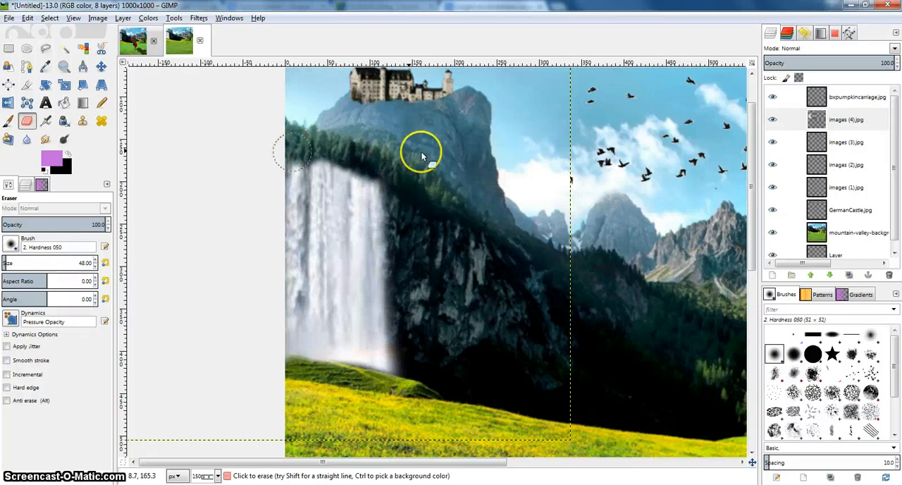
Apply Curves to the waterfall layer, pulling the midtones and highlights below the diagonal to darken it and deepen its contrast.
{"action": "left_click", "coordinate": [841, 116]}
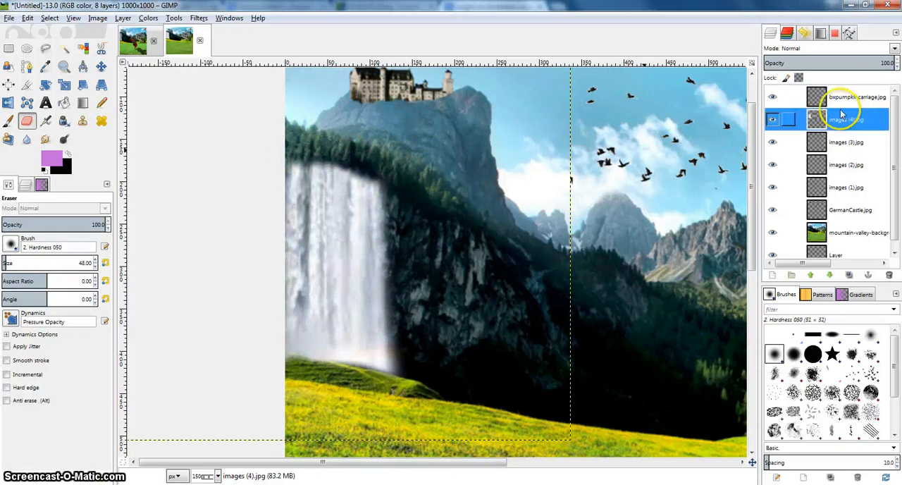
{"action": "left_click", "coordinate": [148, 17]}
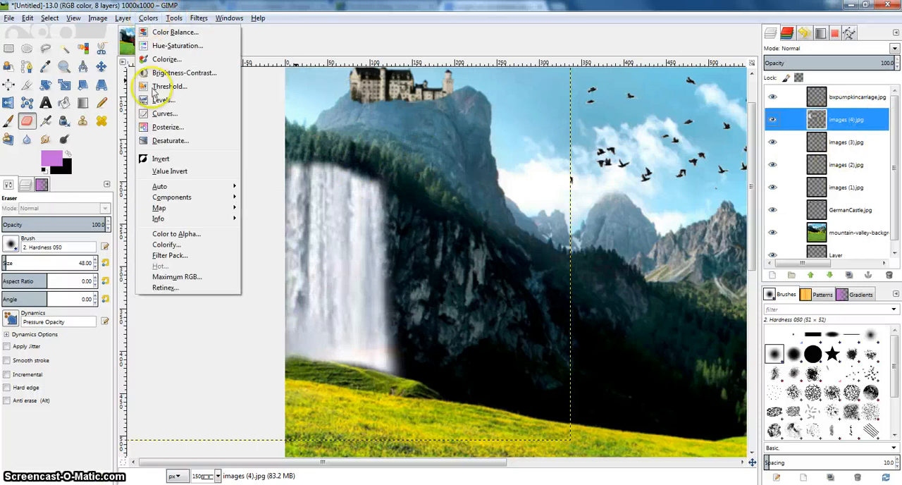
{"action": "left_click", "coordinate": [164, 113]}
{"action": "left_click_drag", "start_coordinate": [145, 125], "coordinate": [154, 96]}
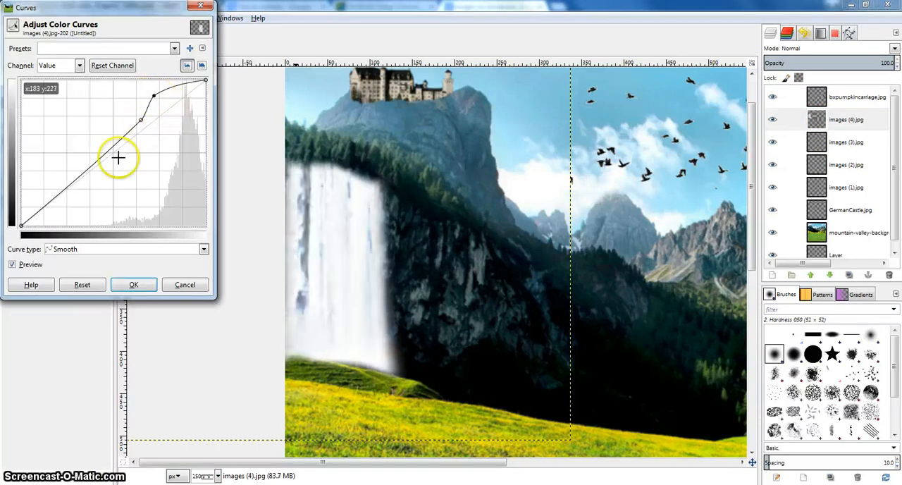
{"action": "left_click_drag", "start_coordinate": [118, 158], "coordinate": [124, 177]}
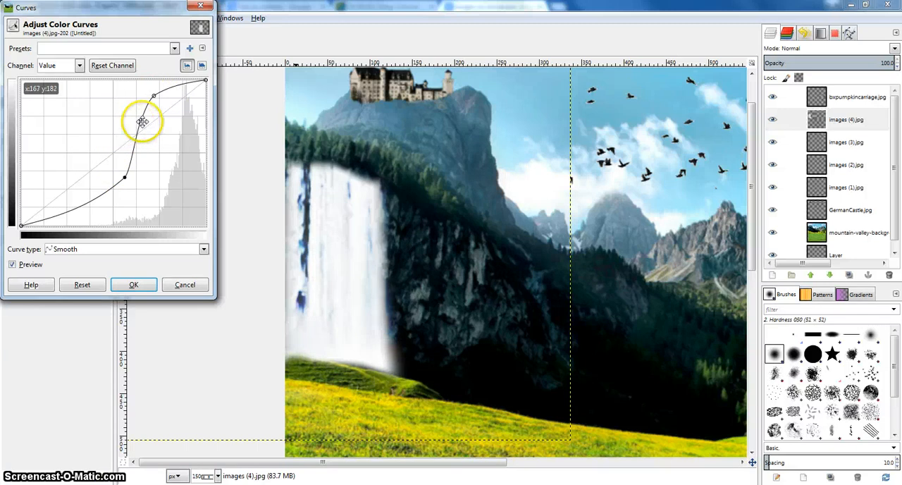
{"action": "left_click_drag", "start_coordinate": [142, 122], "coordinate": [155, 155]}
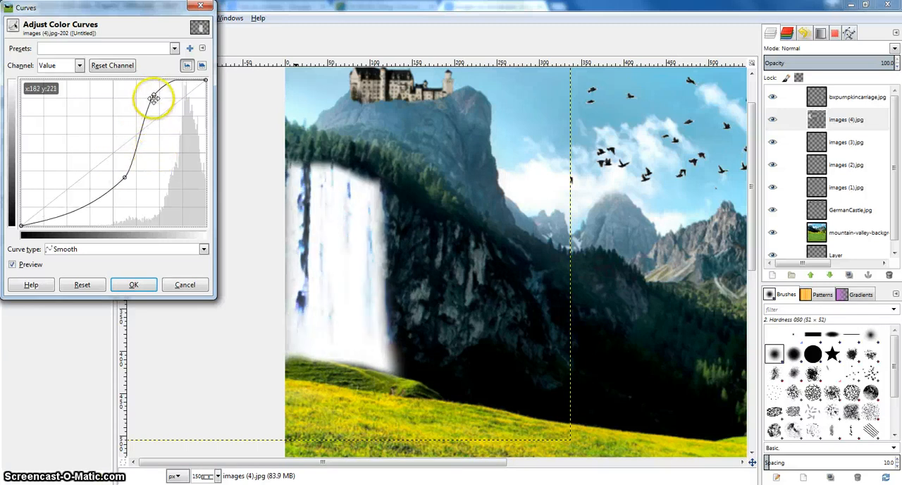
{"action": "left_click_drag", "start_coordinate": [154, 97], "coordinate": [179, 131]}
{"action": "left_click", "coordinate": [148, 285]}
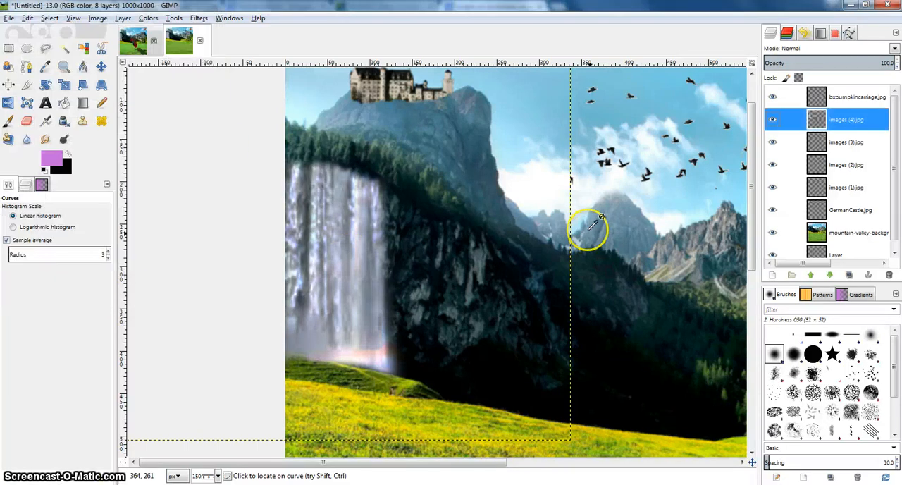
Smudge the waterfall's upper right edge and its base with the soft 48 px brush to blend them into the cliff and grass.
{"action": "left_click_drag", "start_coordinate": [589, 230], "coordinate": [414, 202]}
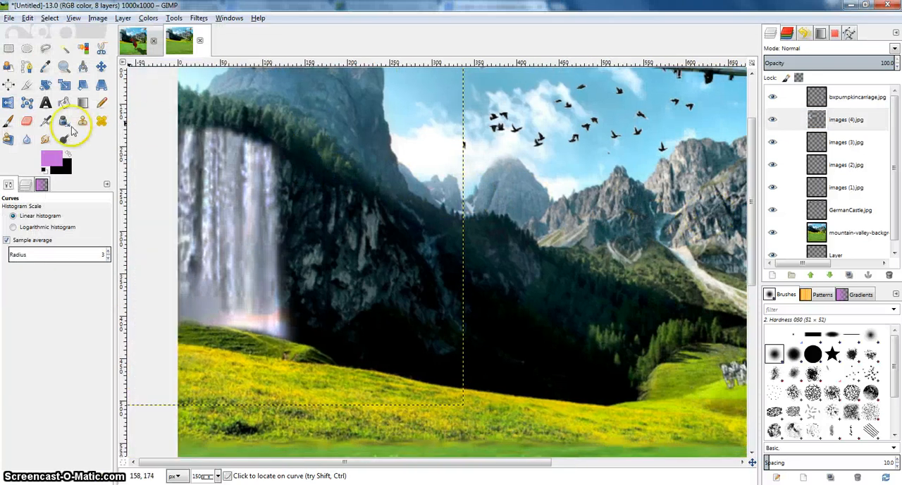
{"action": "left_click", "coordinate": [45, 139]}
{"action": "mouse_move", "coordinate": [264, 143]}
{"action": "left_mouse_down"}
{"action": "mouse_move", "coordinate": [185, 124]}
{"action": "mouse_move", "coordinate": [244, 133]}
{"action": "left_mouse_up"}
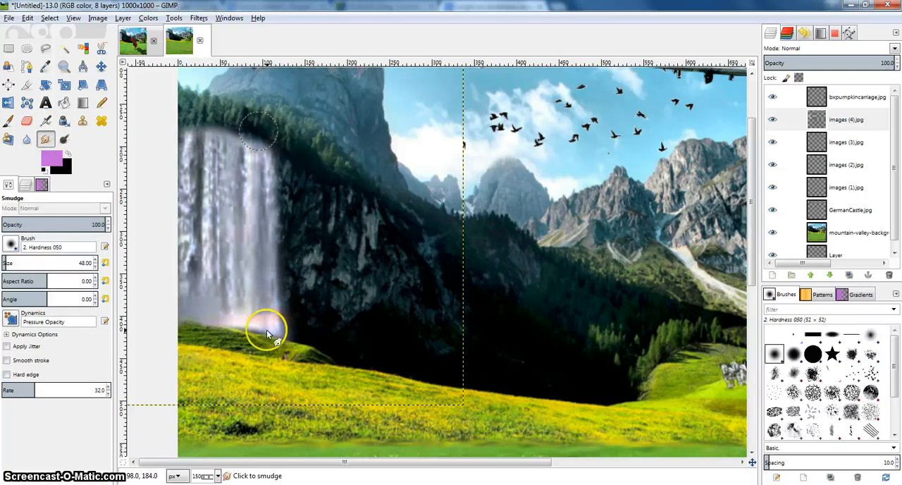
{"action": "mouse_move", "coordinate": [268, 334]}
{"action": "left_mouse_down"}
{"action": "mouse_move", "coordinate": [191, 312]}
{"action": "mouse_move", "coordinate": [199, 307]}
{"action": "mouse_move", "coordinate": [266, 336]}
{"action": "left_mouse_up"}
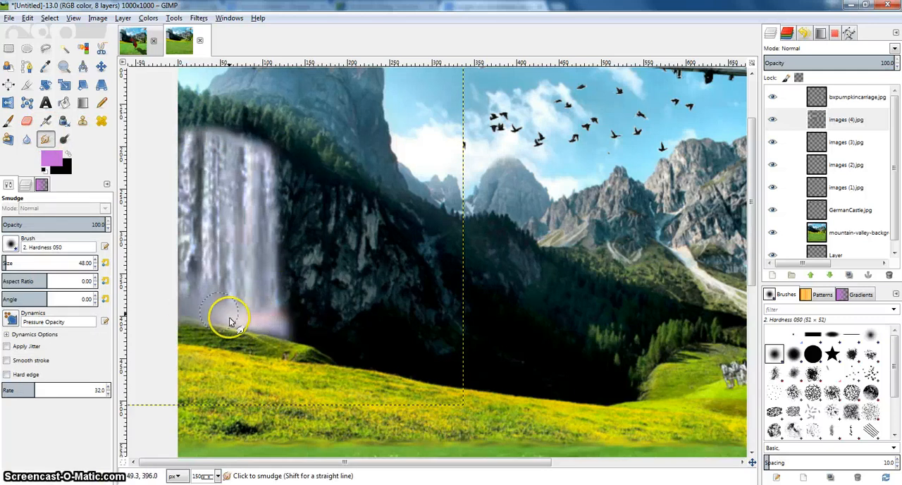
Scale the images (3).jpg airplane layer proportionally to 195 × 66 px and move it into the clear sky between the birds and balloon.
{"action": "left_click_drag", "start_coordinate": [486, 219], "coordinate": [379, 200]}
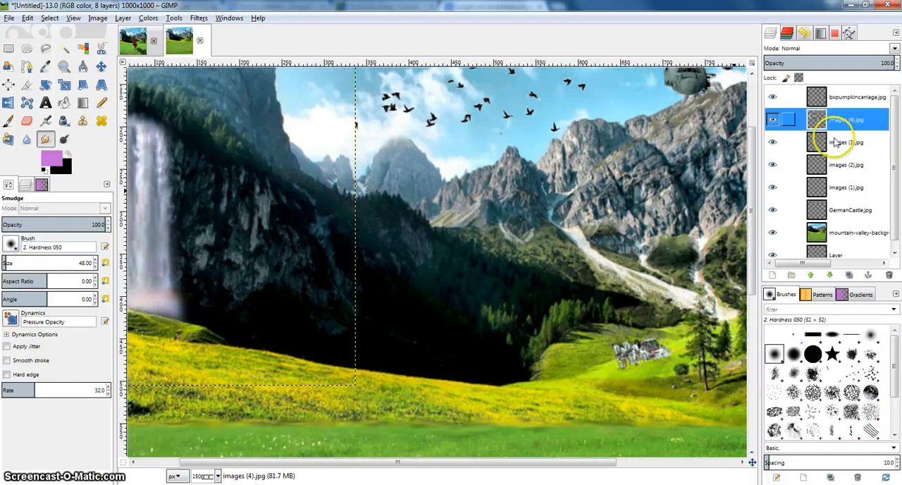
{"action": "left_click", "coordinate": [791, 142]}
{"action": "left_click", "coordinate": [769, 143]}
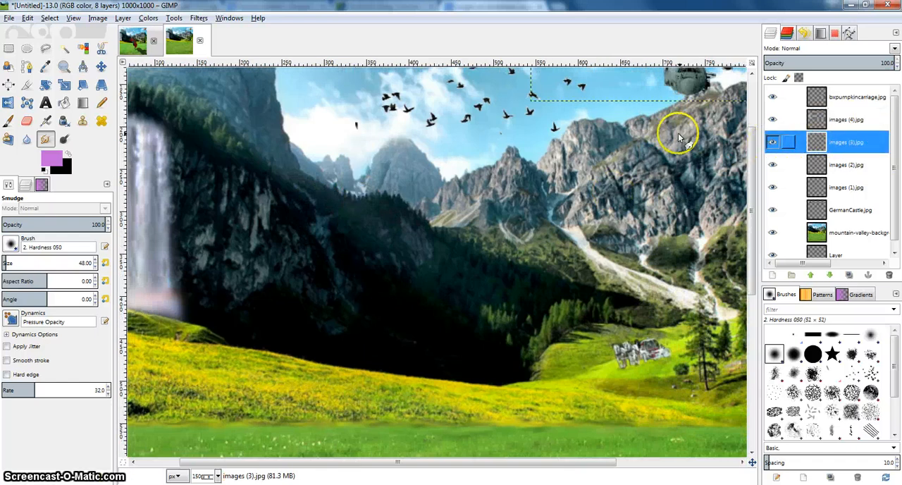
{"action": "left_click_drag", "start_coordinate": [676, 133], "coordinate": [486, 207]}
{"action": "scroll", "coordinate": [534, 143], "scroll_direction": "up", "scroll_amount": 1}
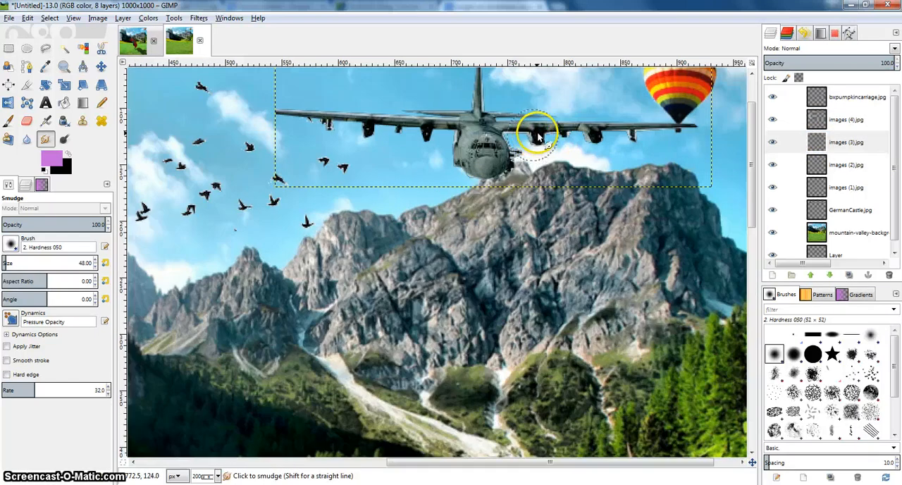
{"action": "left_click_drag", "start_coordinate": [551, 127], "coordinate": [507, 156]}
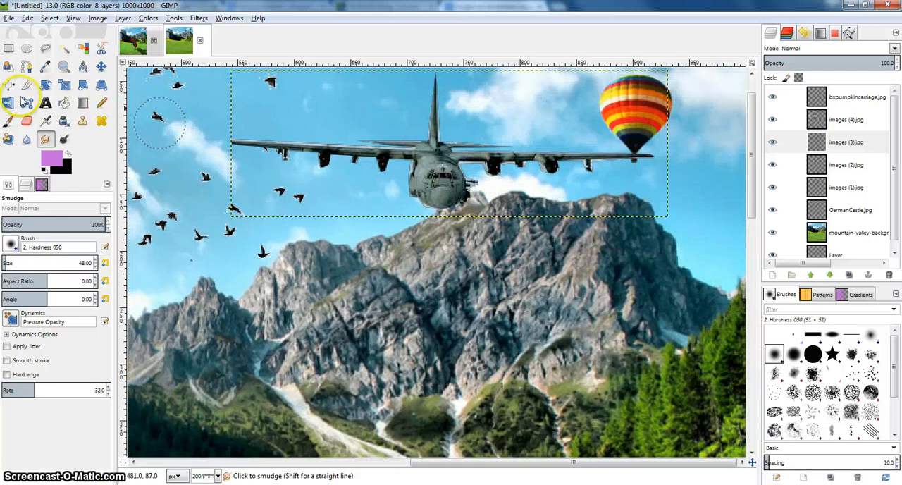
{"action": "left_click", "coordinate": [60, 85]}
{"action": "left_click", "coordinate": [342, 129]}
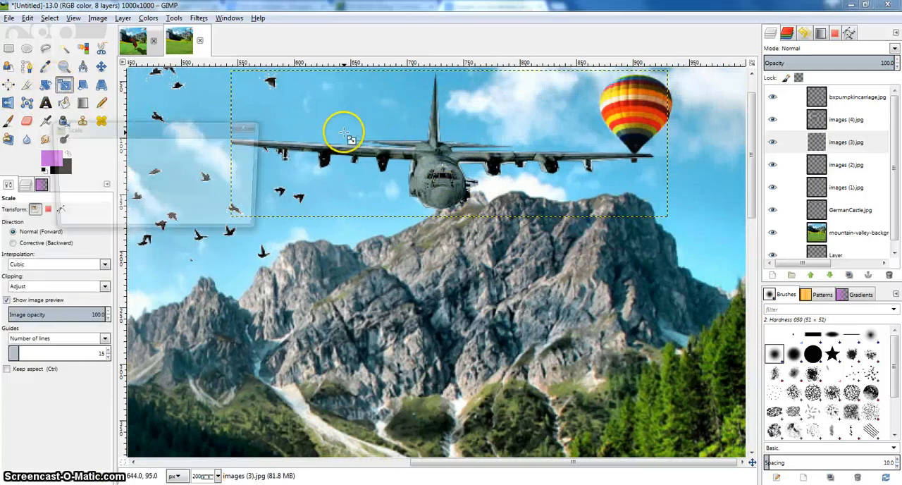
{"action": "left_click_drag", "start_coordinate": [233, 76], "coordinate": [445, 140]}
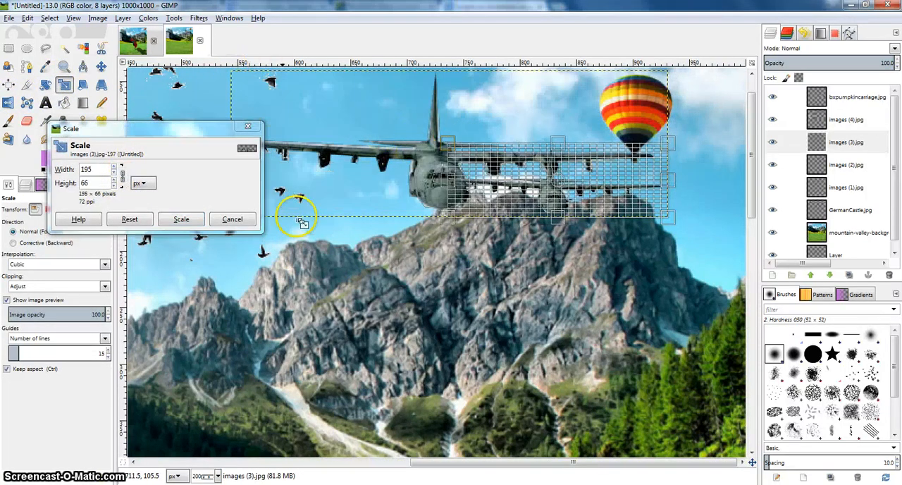
{"action": "left_click", "coordinate": [182, 220]}
{"action": "key", "text": "m"}
{"action": "left_click_drag", "start_coordinate": [549, 202], "coordinate": [440, 172]}
Scale the airplane layer proportionally to 95 × 32 px and move it slightly left above the large mountain's peak.
{"action": "left_click", "coordinate": [63, 85]}
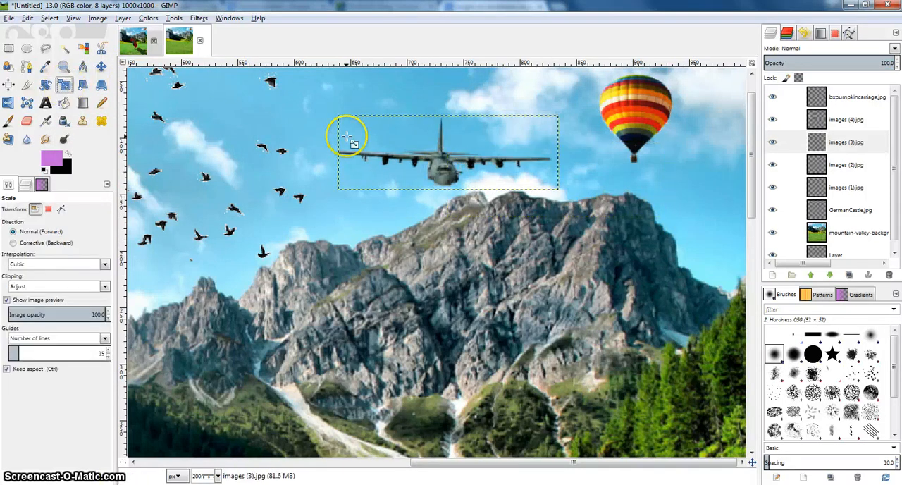
{"action": "left_click", "coordinate": [345, 132]}
{"action": "left_click_drag", "start_coordinate": [432, 162], "coordinate": [442, 172]}
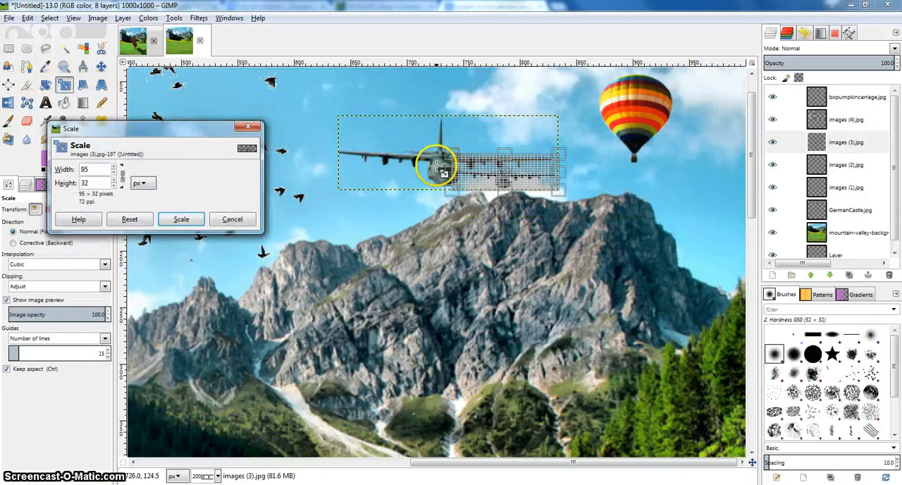
{"action": "left_click", "coordinate": [182, 219]}
{"action": "left_click", "coordinate": [101, 66]}
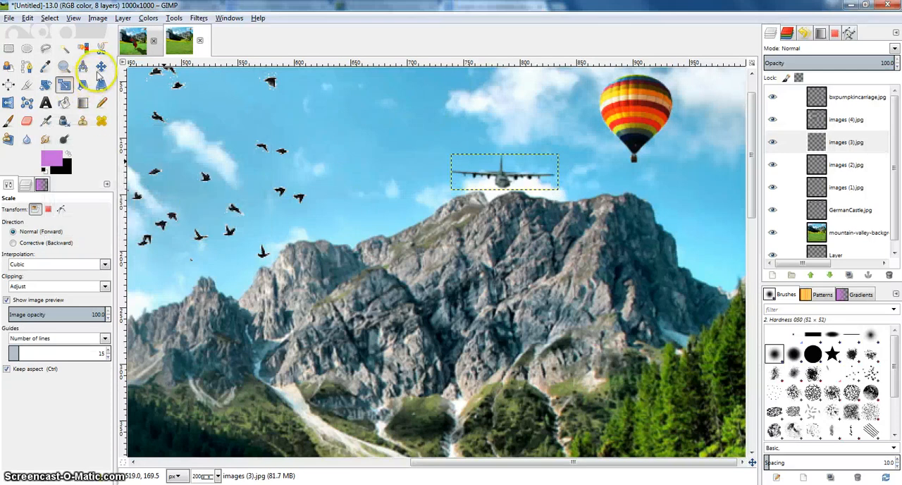
{"action": "left_click_drag", "start_coordinate": [477, 176], "coordinate": [446, 173]}
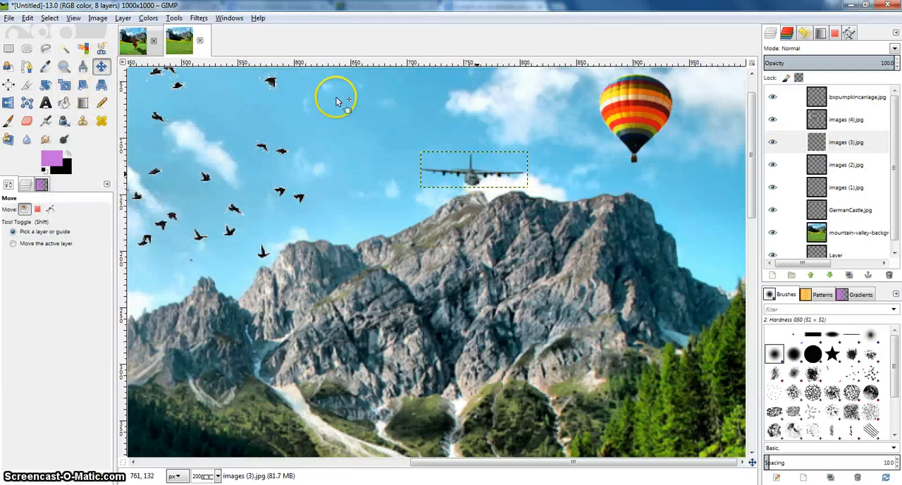
Reduce the airplane layer proportionally in two passes, to 85 × 29 px and to 72 × 25 px.
{"action": "left_click", "coordinate": [62, 86]}
{"action": "left_click", "coordinate": [453, 166]}
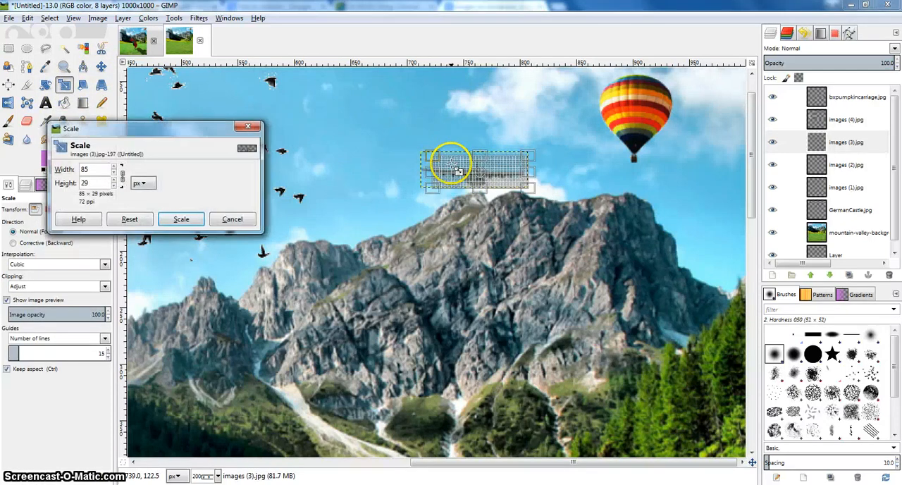
{"action": "left_click", "coordinate": [181, 220]}
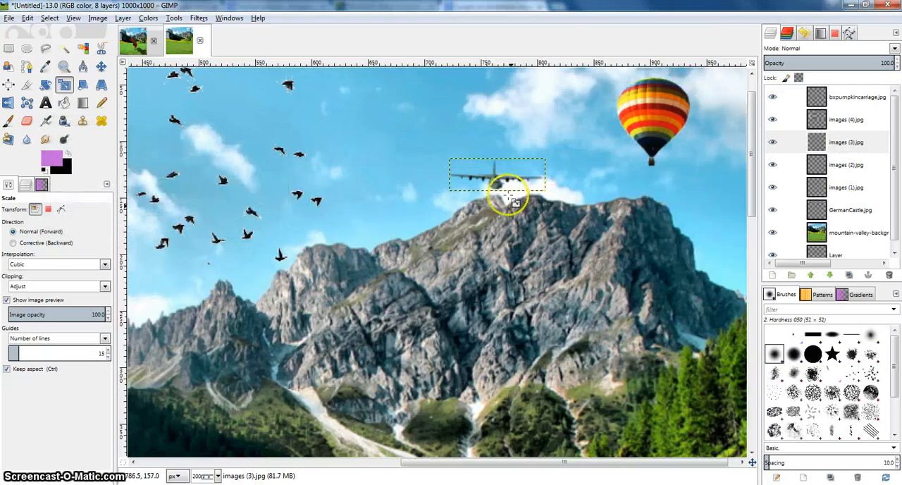
{"action": "left_click", "coordinate": [479, 184]}
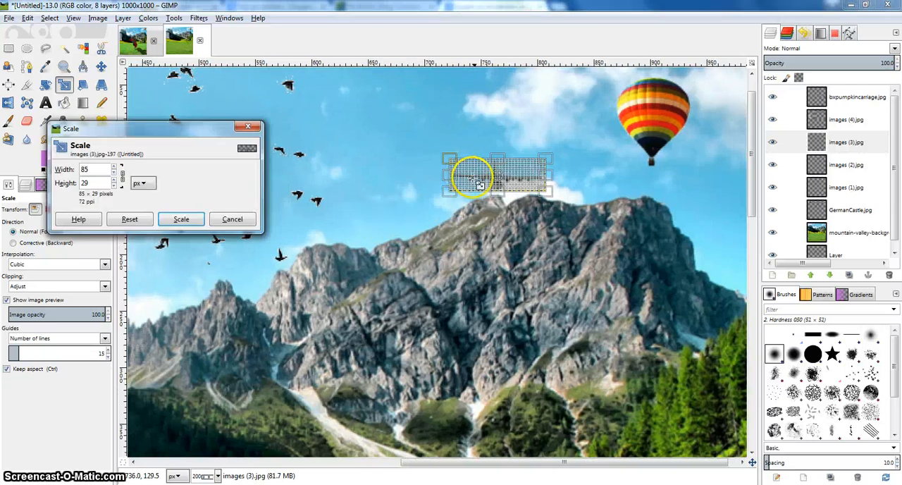
{"action": "left_click", "coordinate": [184, 218]}
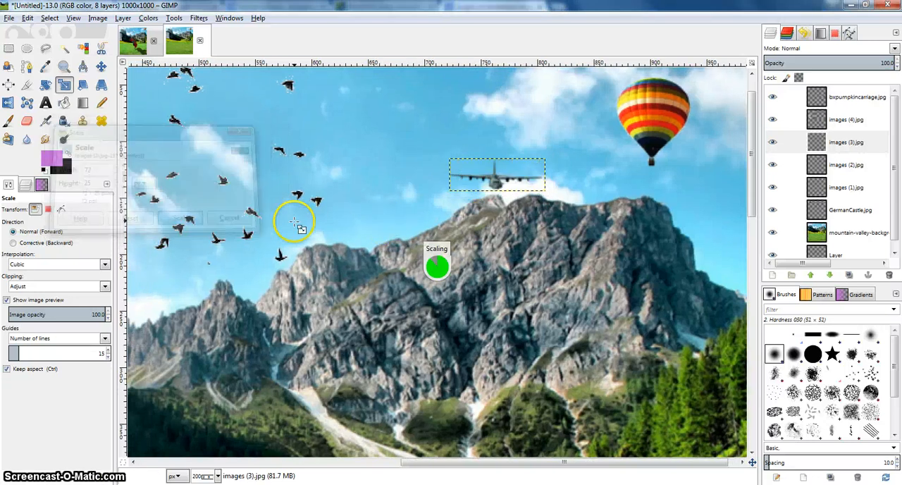
{"action": "key", "text": "1"}
{"action": "key", "text": "minus"}
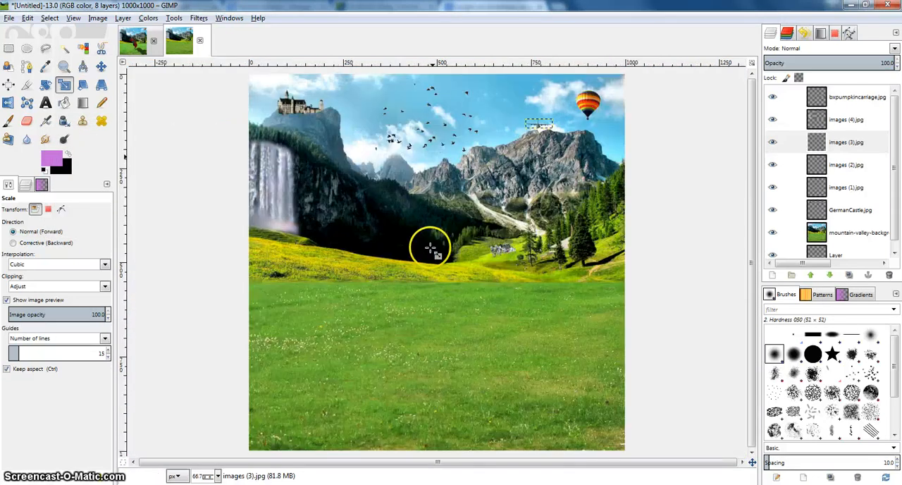
{"action": "scroll", "coordinate": [439, 132], "scroll_direction": "up", "scroll_amount": 4}
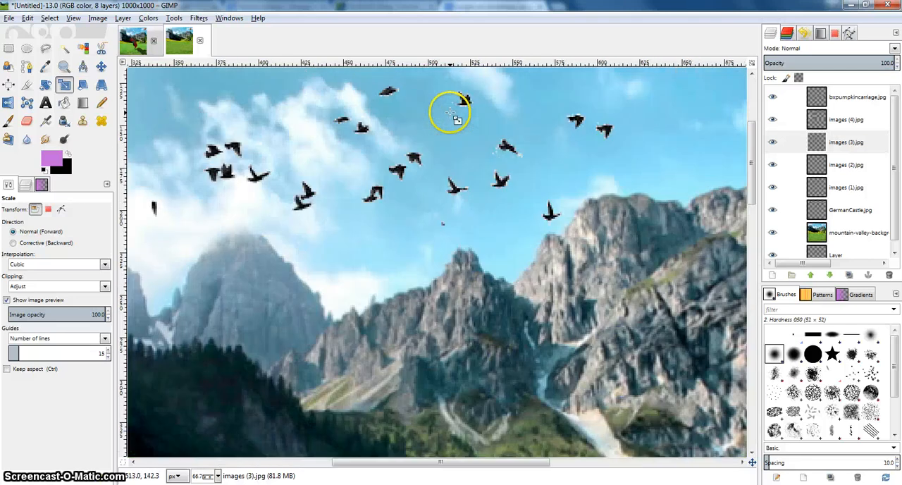
{"action": "left_click_drag", "start_coordinate": [448, 141], "coordinate": [448, 199]}
{"action": "left_click", "coordinate": [820, 126]}
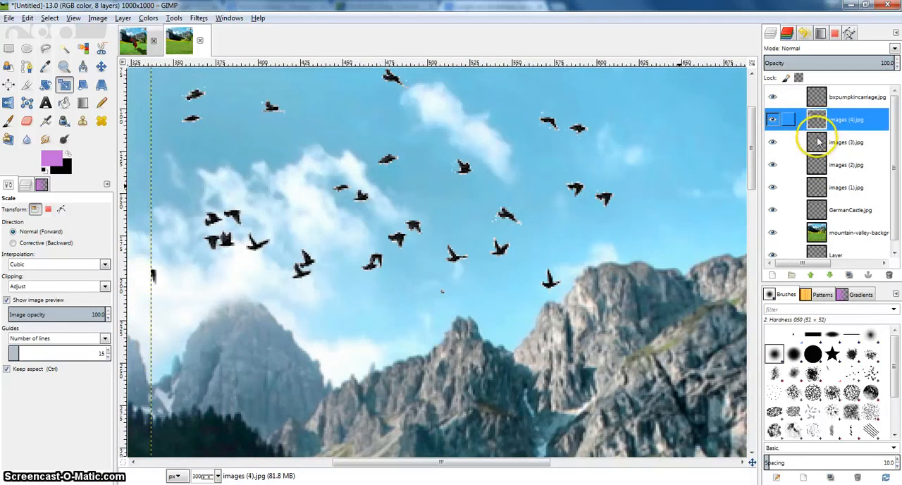
{"action": "left_click", "coordinate": [813, 137]}
{"action": "scroll", "coordinate": [784, 154], "scroll_direction": "down", "scroll_amount": 1}
{"action": "left_click", "coordinate": [774, 155]}
{"action": "left_click", "coordinate": [774, 155]}
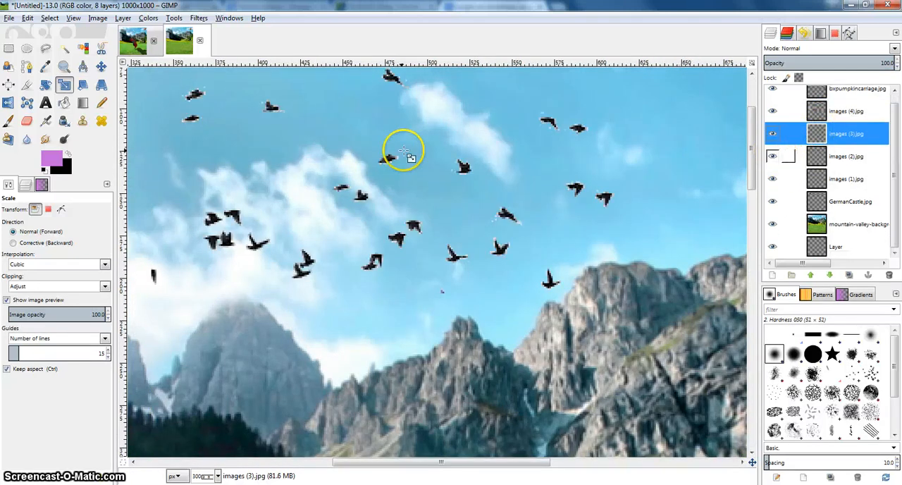
{"action": "scroll", "coordinate": [403, 151], "scroll_direction": "down", "scroll_amount": 2}
{"action": "left_click", "coordinate": [360, 111]}
{"action": "left_click", "coordinate": [258, 127]}
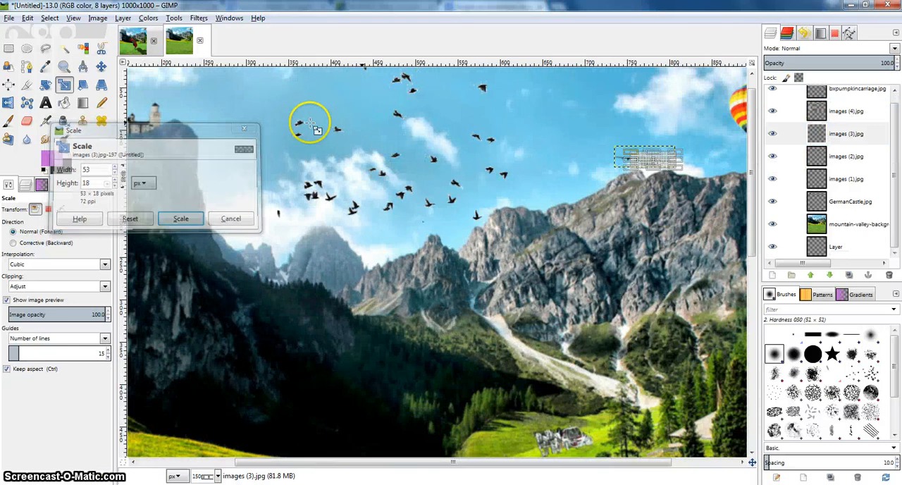
{"action": "left_click", "coordinate": [788, 134]}
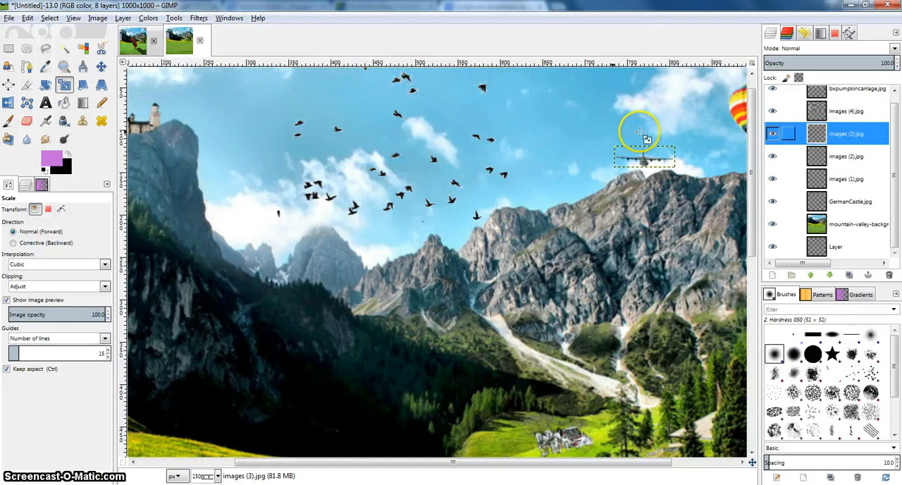
Reduce the images (2).jpg birds layer proportionally in two passes, first to 183 × 122 px, and move it left over the cloud above the small mountain.
{"action": "left_click", "coordinate": [819, 152]}
{"action": "left_click_drag", "start_coordinate": [315, 107], "coordinate": [367, 159]}
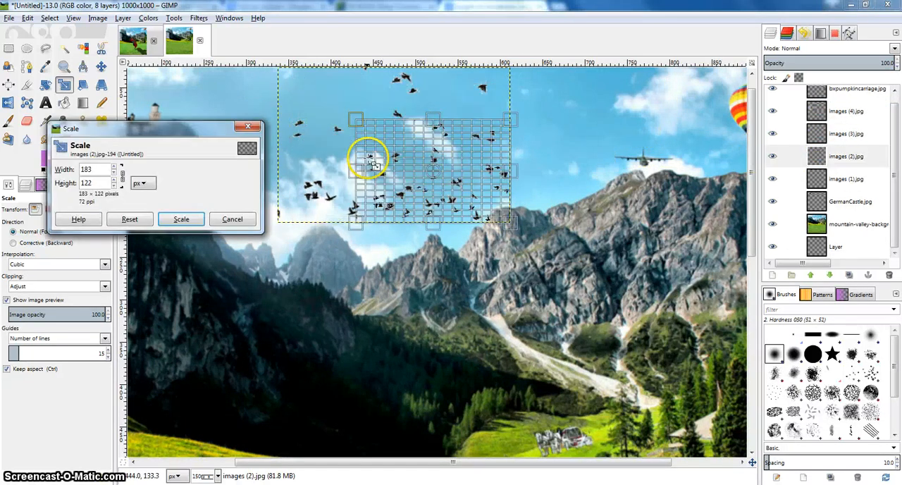
{"action": "left_click", "coordinate": [183, 219]}
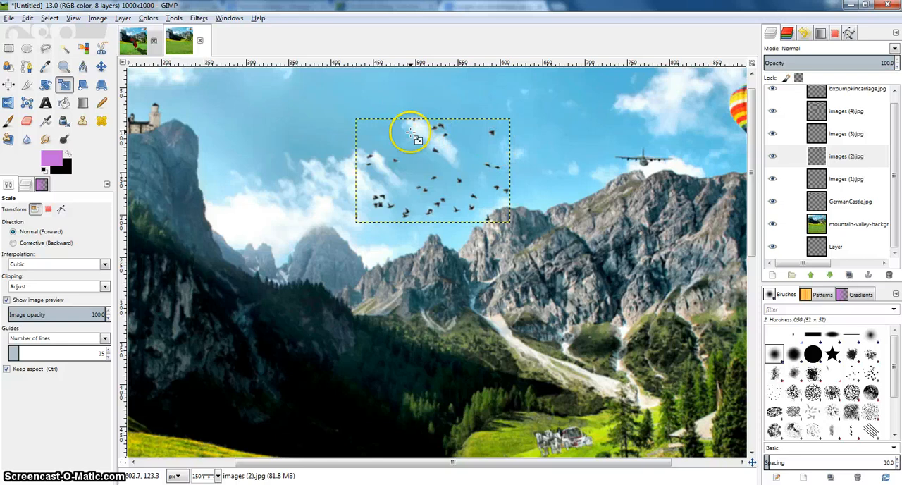
{"action": "left_click_drag", "start_coordinate": [416, 138], "coordinate": [439, 150]}
{"action": "left_click", "coordinate": [182, 218]}
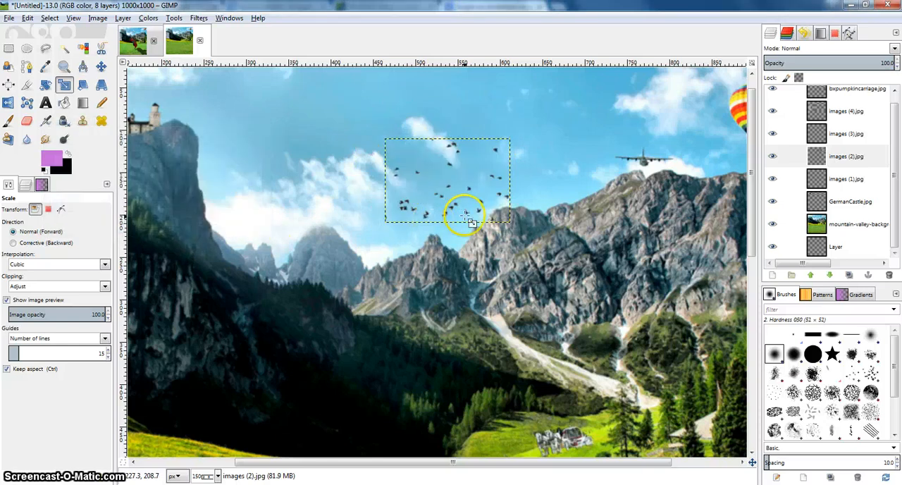
{"action": "left_click", "coordinate": [101, 65]}
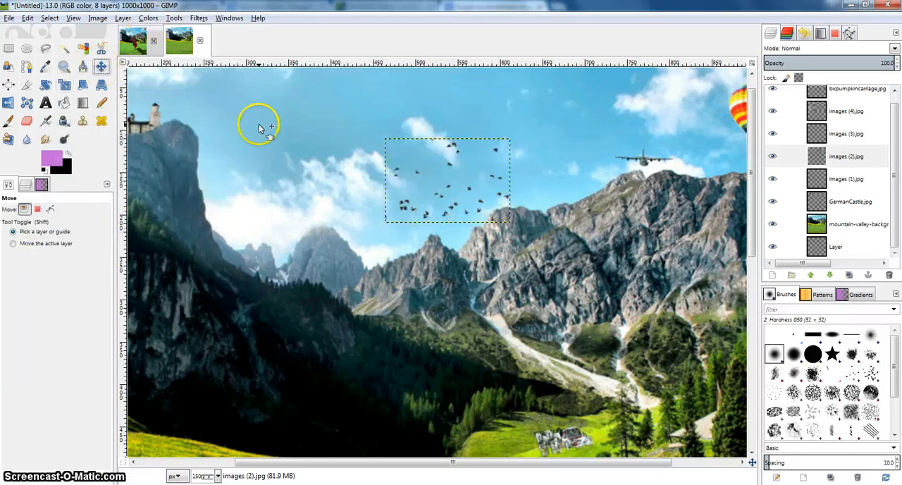
{"action": "left_click_drag", "start_coordinate": [443, 201], "coordinate": [348, 197]}
Duplicate the images (2).jpg birds layer and move the copy up and left, beside the castle's cliff.
{"action": "left_click", "coordinate": [829, 162]}
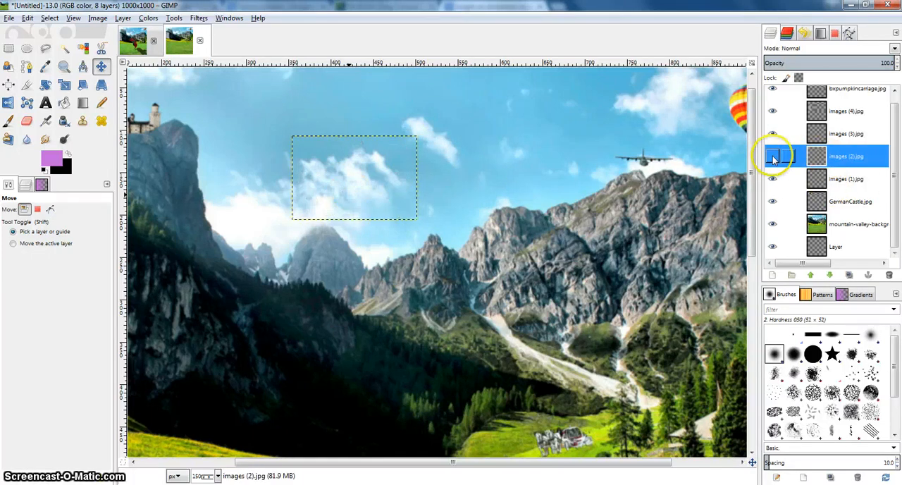
{"action": "right_click", "coordinate": [815, 161]}
{"action": "left_click", "coordinate": [767, 210]}
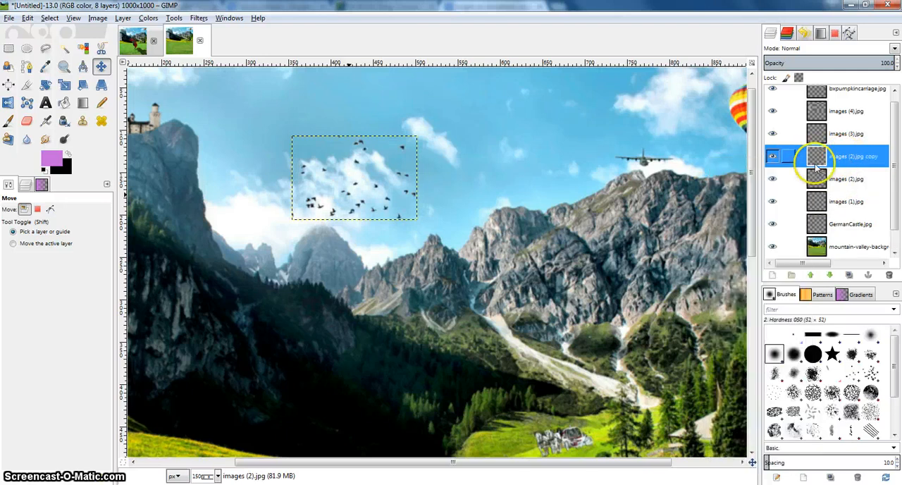
{"action": "left_click_drag", "start_coordinate": [301, 168], "coordinate": [240, 161]}
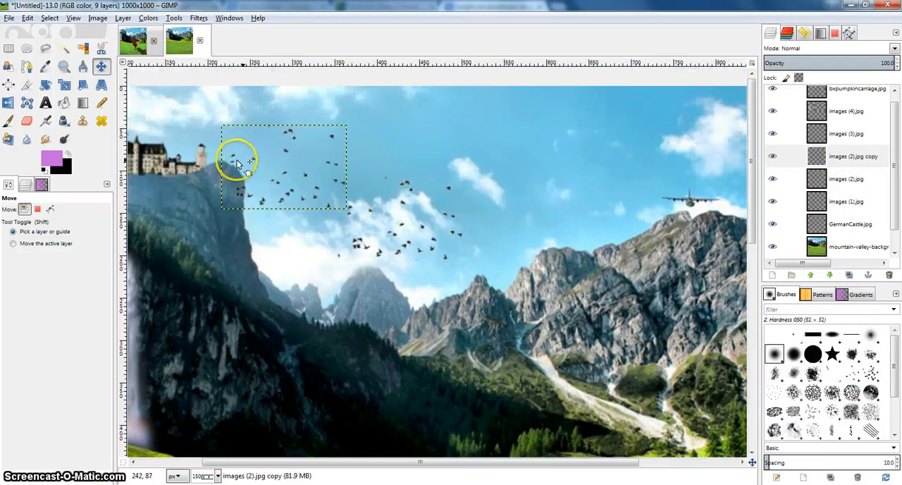
Erase the lower birds of the copied layer with the soft 48 px brush and move the remaining ones up beside the castle.
{"action": "left_click", "coordinate": [27, 120]}
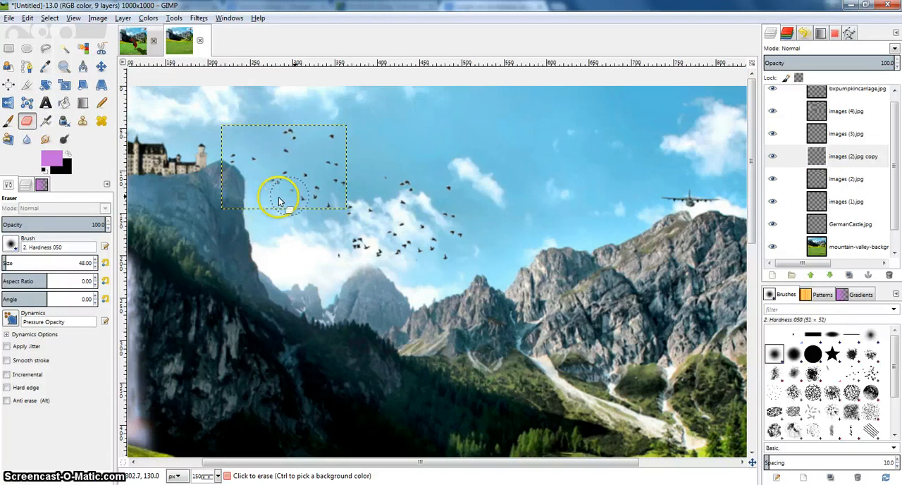
{"action": "mouse_move", "coordinate": [266, 198]}
{"action": "left_mouse_down"}
{"action": "mouse_move", "coordinate": [272, 187]}
{"action": "mouse_move", "coordinate": [342, 172]}
{"action": "left_mouse_up"}
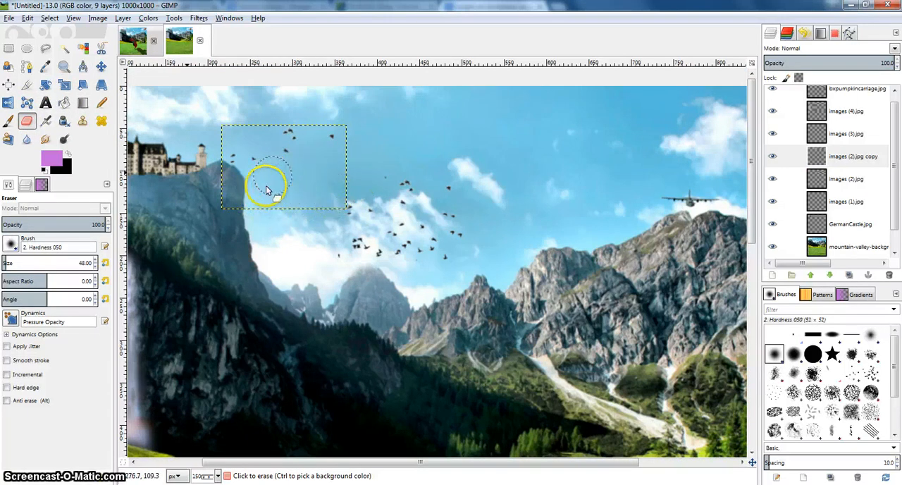
{"action": "key", "text": "m"}
{"action": "left_click_drag", "start_coordinate": [235, 151], "coordinate": [188, 114]}
Flip the copied birds layer horizontally and shift it slightly left above the castle.
{"action": "left_click", "coordinate": [8, 103]}
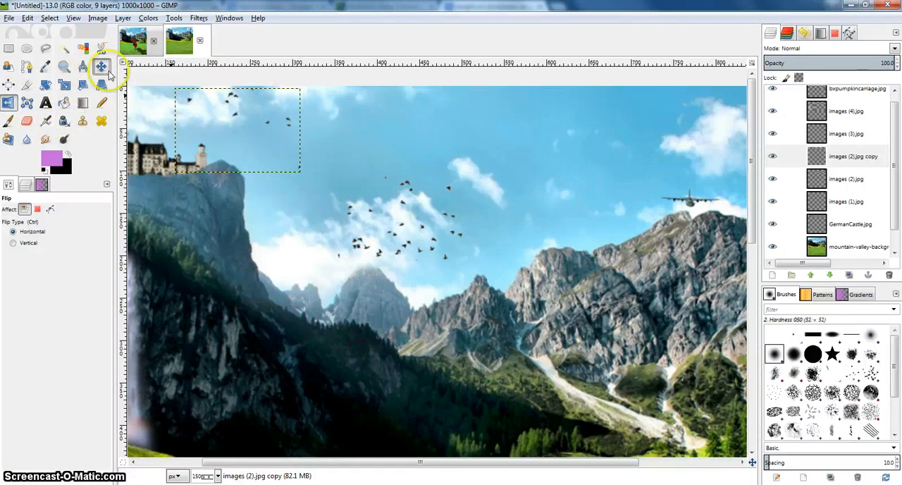
{"action": "key", "text": "m"}
{"action": "left_click_drag", "start_coordinate": [230, 113], "coordinate": [214, 117]}
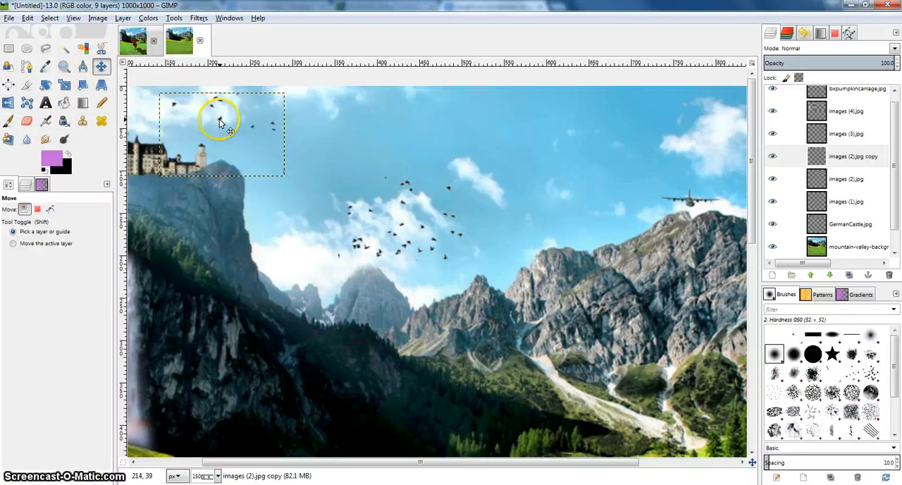
Scale the copied birds layer proportionally to 39 × 26 px.
{"action": "left_click", "coordinate": [64, 84]}
{"action": "left_click", "coordinate": [211, 118]}
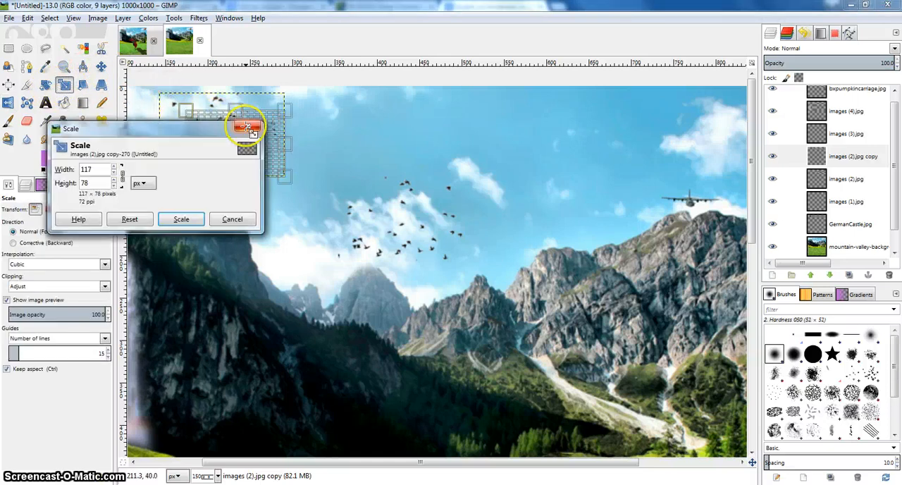
{"action": "left_click_drag", "start_coordinate": [284, 148], "coordinate": [277, 165]}
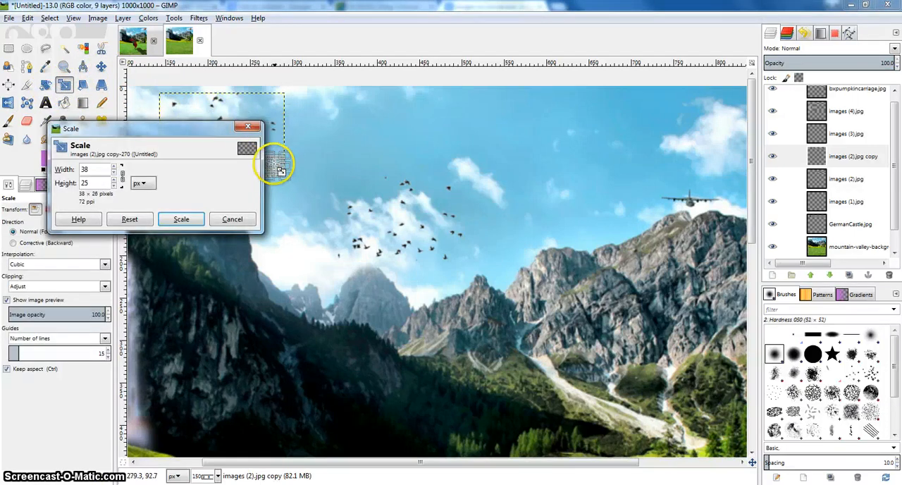
{"action": "left_click", "coordinate": [181, 219]}
Move the tiny birds copy into the sky just above the castle's right-hand towers and check its placement.
{"action": "left_click_drag", "start_coordinate": [293, 193], "coordinate": [337, 195]}
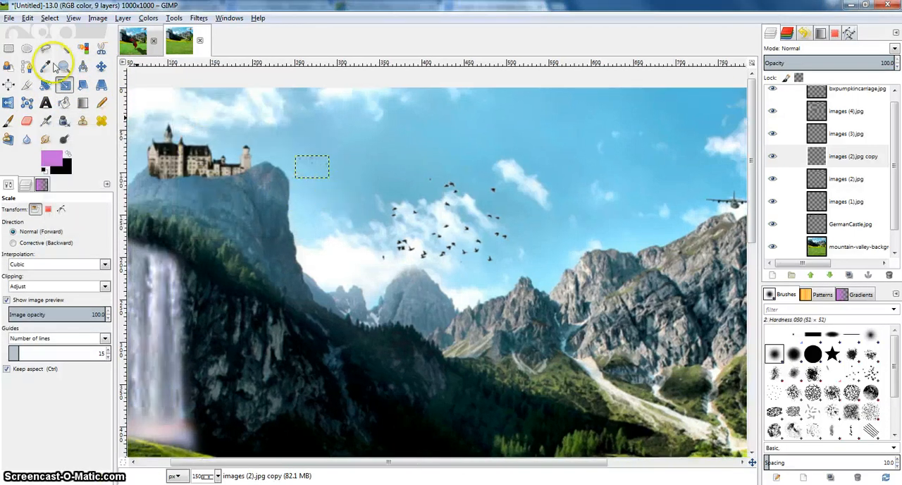
{"action": "left_click", "coordinate": [100, 66]}
{"action": "left_click_drag", "start_coordinate": [252, 144], "coordinate": [231, 136]}
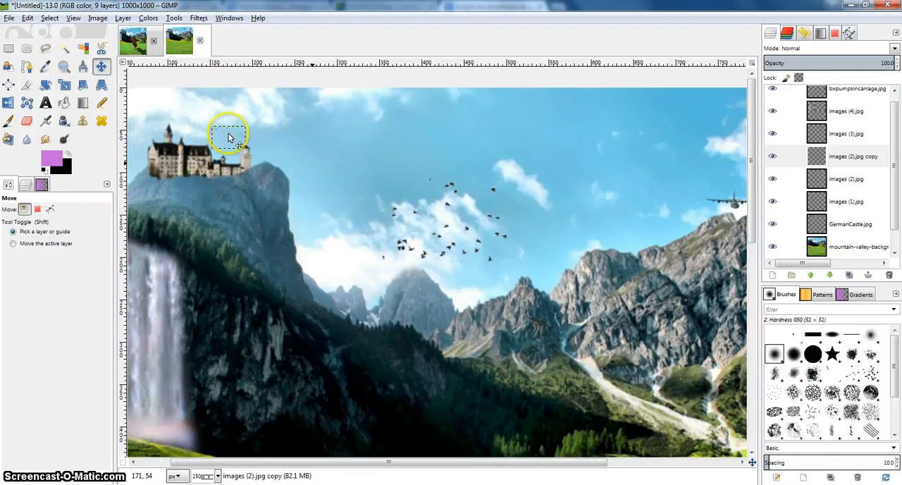
{"action": "scroll", "coordinate": [229, 136], "scroll_direction": "up", "scroll_amount": 3}
{"action": "scroll", "coordinate": [274, 137], "scroll_direction": "up", "scroll_amount": 5}
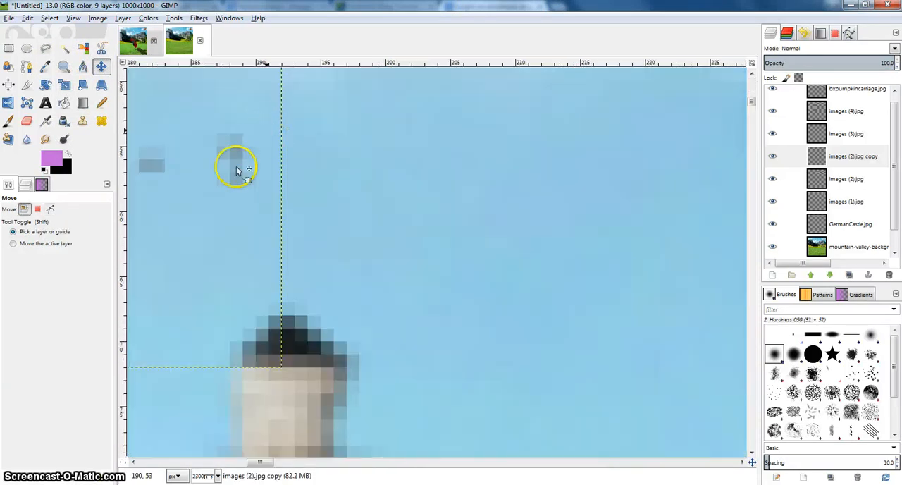
{"action": "scroll", "coordinate": [244, 160], "scroll_direction": "down", "scroll_amount": 3}
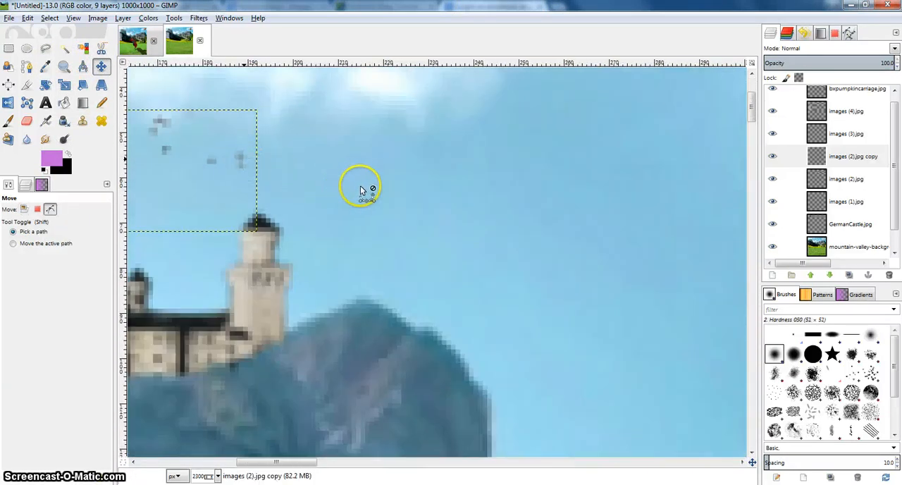
{"action": "scroll", "coordinate": [465, 180], "scroll_direction": "down", "scroll_amount": 10}
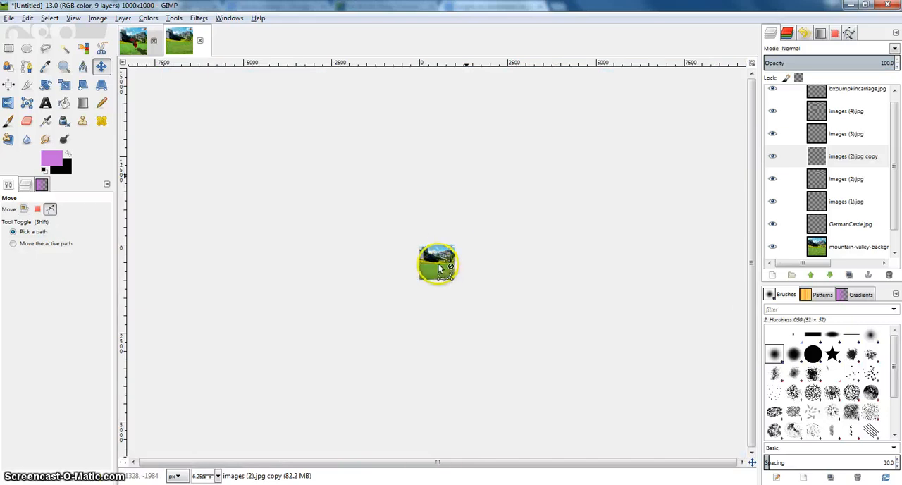
{"action": "scroll", "coordinate": [444, 259], "scroll_direction": "up", "scroll_amount": 6}
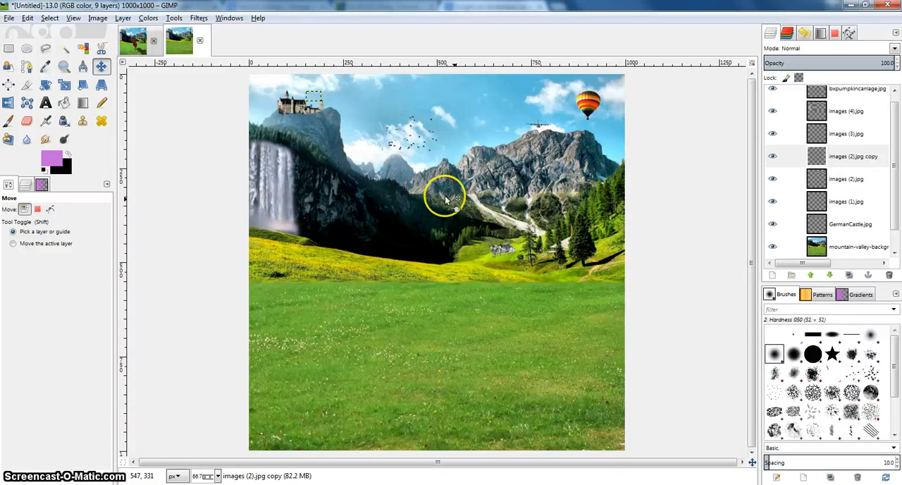
Select the mountain-valley background layer and nudge the larger bird flock slightly up and left in the sky.
{"action": "left_click", "coordinate": [823, 247]}
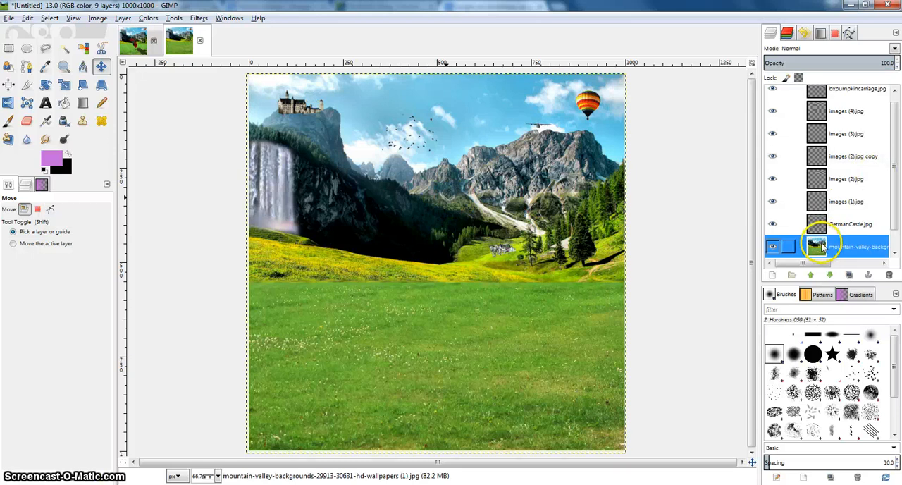
{"action": "left_click_drag", "start_coordinate": [822, 246], "coordinate": [844, 124]}
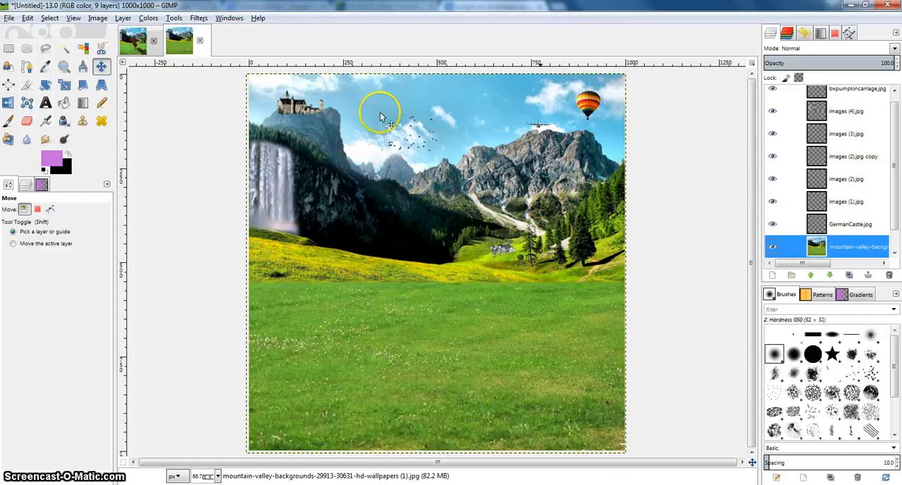
{"action": "left_click_drag", "start_coordinate": [414, 118], "coordinate": [412, 111]}
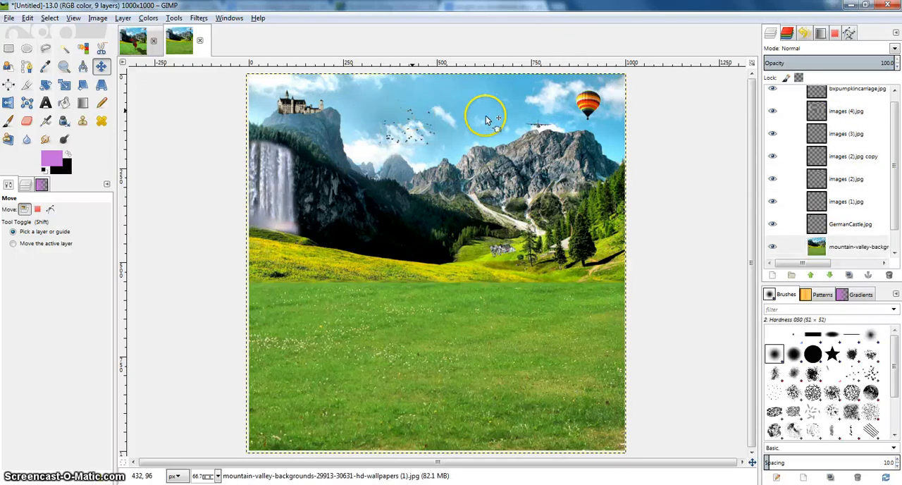
{"action": "left_click_drag", "start_coordinate": [533, 109], "coordinate": [518, 106]}
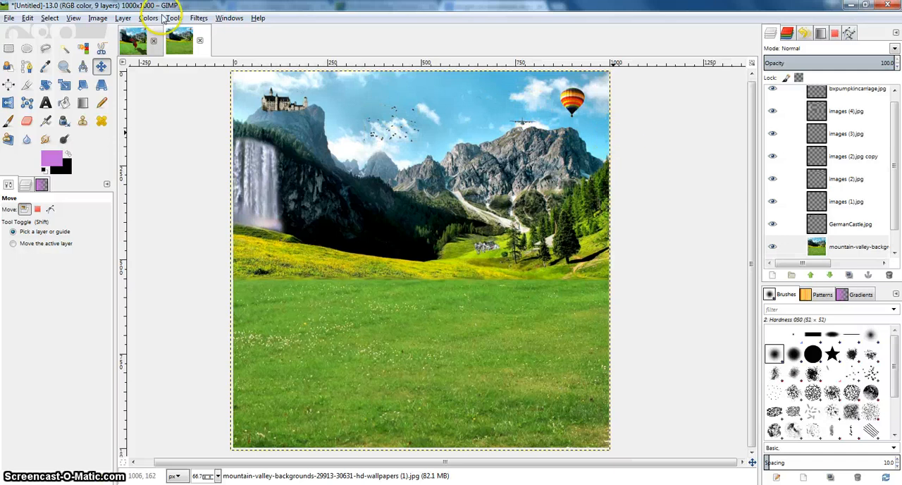
Add stampede-stunt-company-tournament-of-champions-1.jpg to the composition as a new layer directly above the mountain-valley background.
{"action": "left_click", "coordinate": [8, 18]}
{"action": "left_click", "coordinate": [22, 58]}
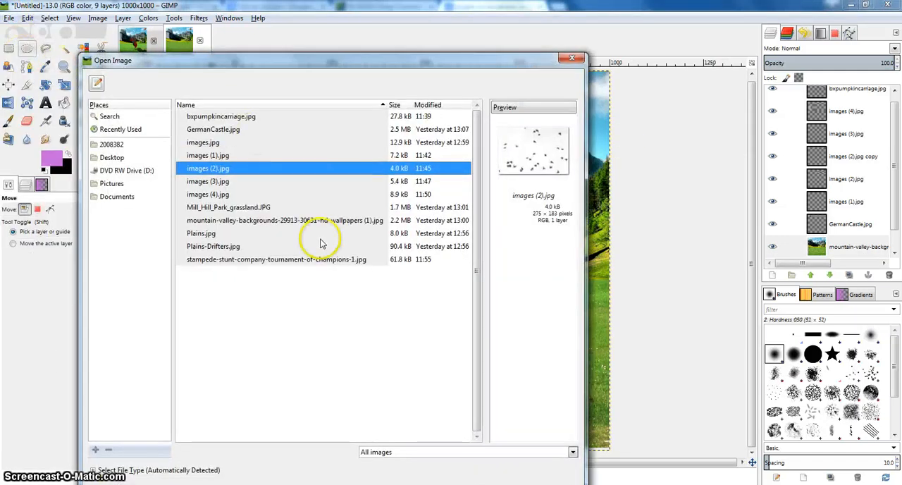
{"action": "left_click", "coordinate": [299, 261]}
{"action": "left_click_drag", "start_coordinate": [299, 263], "coordinate": [599, 278]}
{"action": "left_click", "coordinate": [569, 60]}
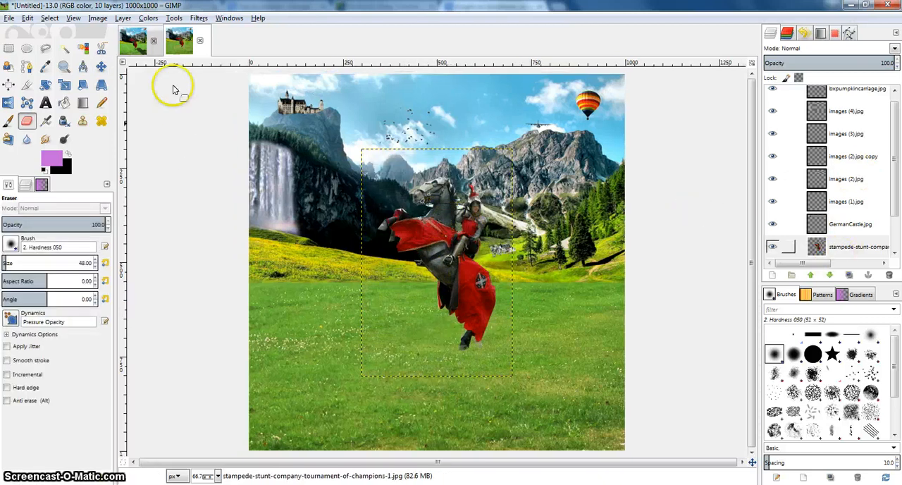
Apply a smooth Value curve to the knight layer that darkens its midtones and brightens its highlights.
{"action": "left_click", "coordinate": [149, 18]}
{"action": "left_click", "coordinate": [148, 115]}
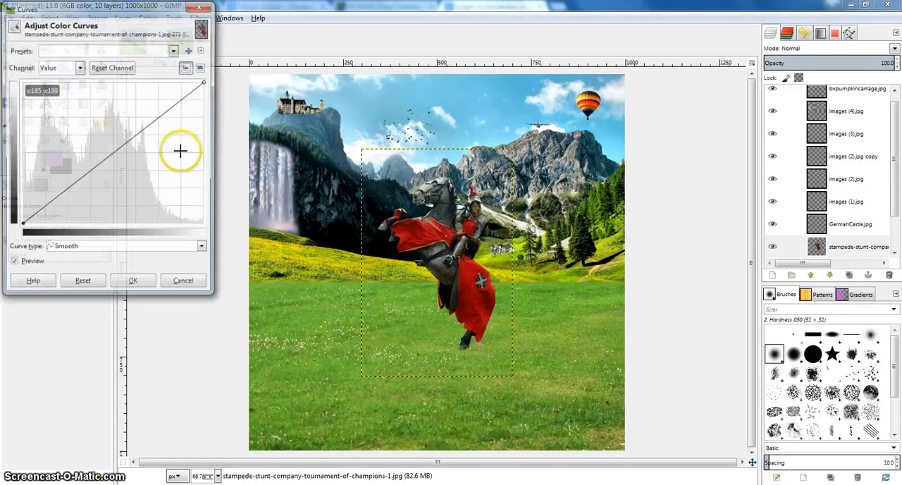
{"action": "left_click_drag", "start_coordinate": [120, 155], "coordinate": [122, 158]}
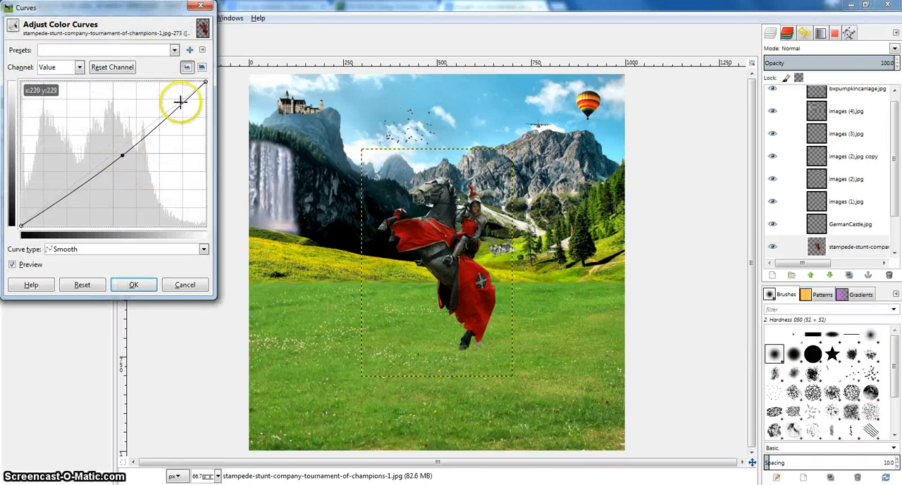
{"action": "left_click_drag", "start_coordinate": [180, 102], "coordinate": [161, 97]}
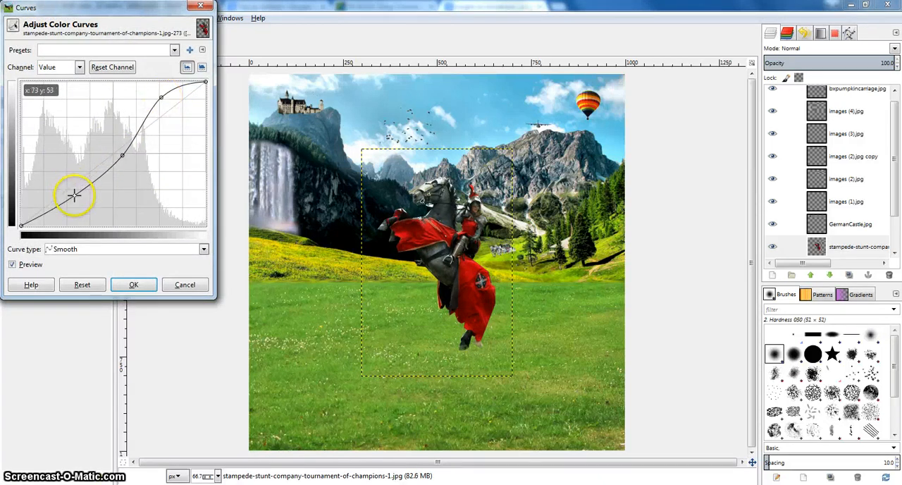
{"action": "left_click", "coordinate": [134, 284]}
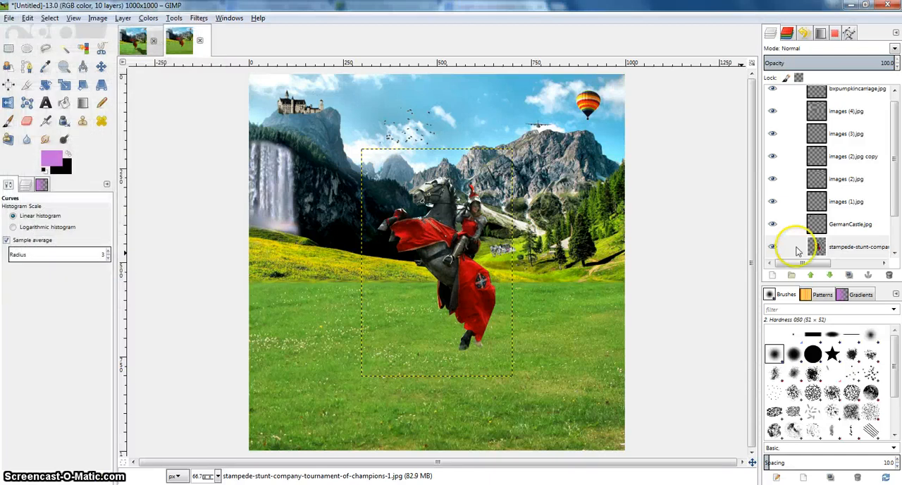
Duplicate the stampede-stunt-company knight layer and flip the copy horizontally.
{"action": "left_click", "coordinate": [832, 252]}
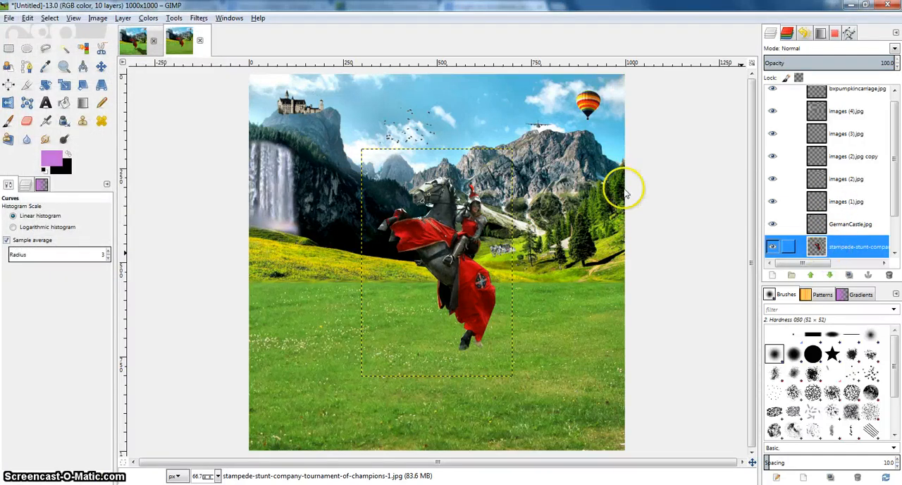
{"action": "right_click", "coordinate": [825, 247]}
{"action": "left_click", "coordinate": [759, 60]}
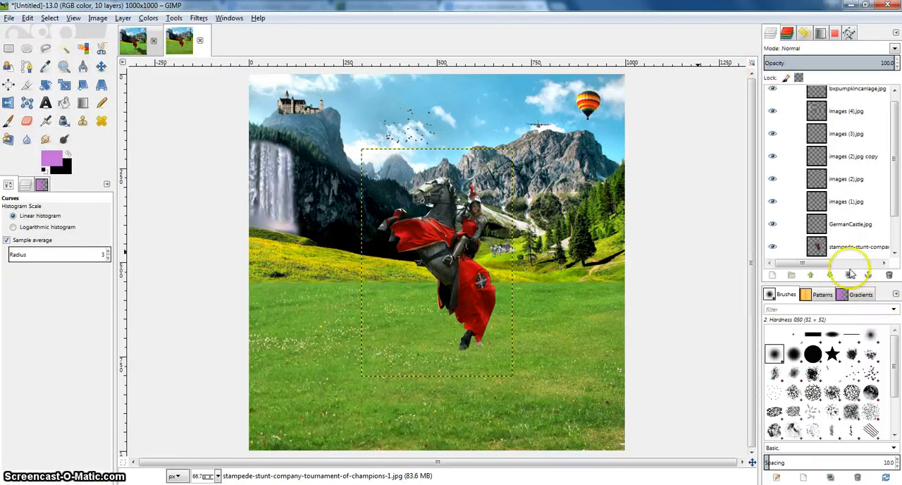
{"action": "scroll", "coordinate": [825, 242], "scroll_direction": "down", "scroll_amount": 2}
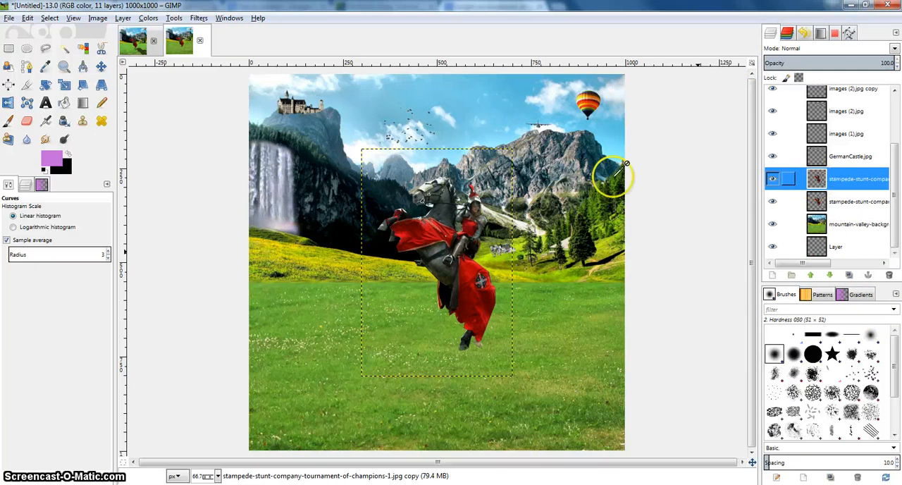
{"action": "left_click", "coordinate": [8, 102]}
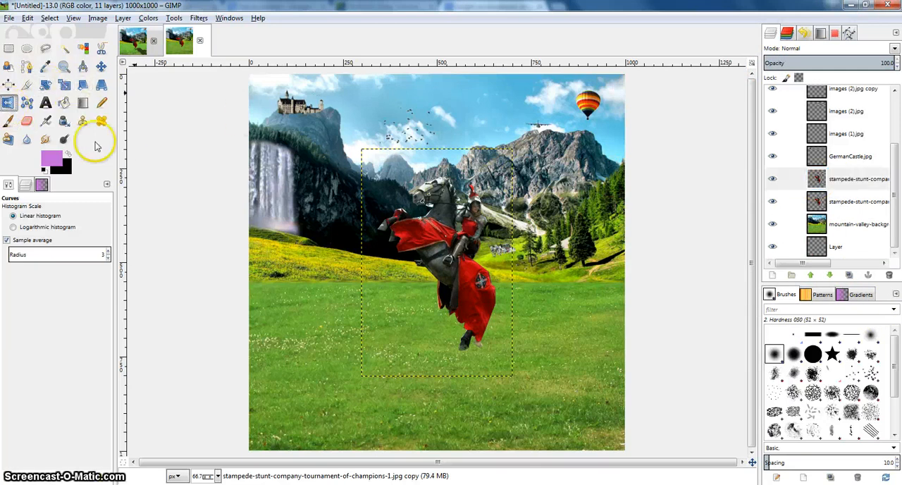
{"action": "left_click", "coordinate": [435, 241]}
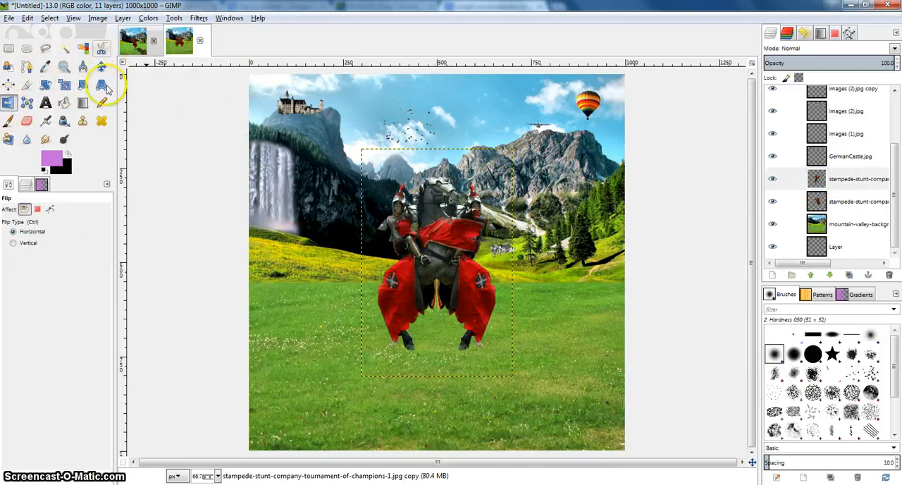
Rotate the flipped knight copy clockwise past horizontal and move it onto the grass so it extends down and right from the knight's hoof.
{"action": "left_click", "coordinate": [63, 84]}
{"action": "left_click", "coordinate": [45, 84]}
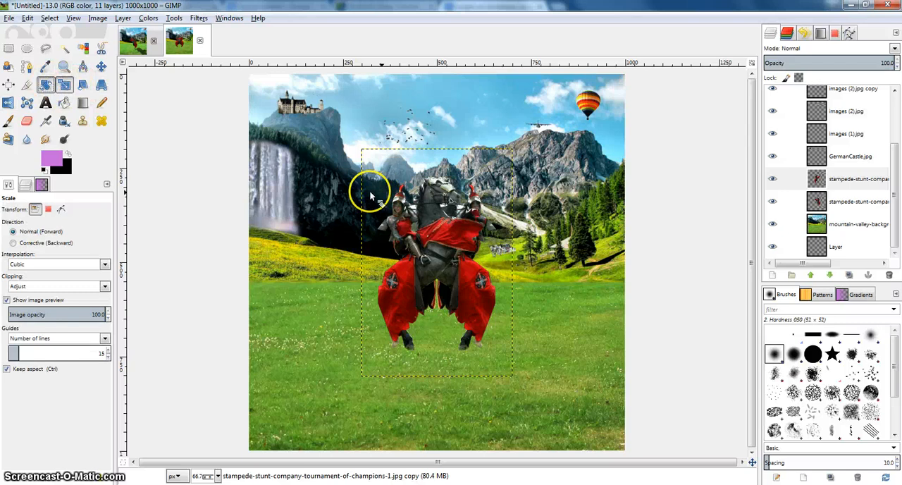
{"action": "left_click", "coordinate": [368, 192]}
{"action": "left_click_drag", "start_coordinate": [345, 232], "coordinate": [425, 341]}
{"action": "left_click_drag", "start_coordinate": [407, 298], "coordinate": [494, 275]}
{"action": "left_click", "coordinate": [527, 443]}
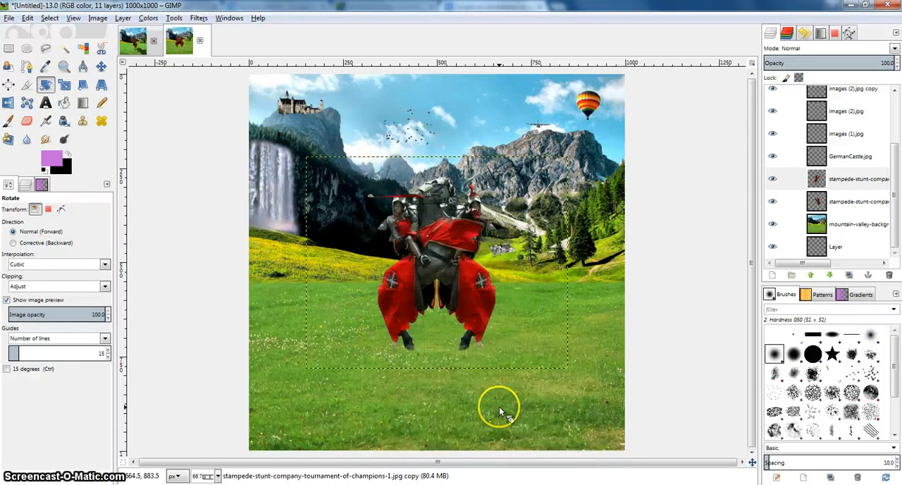
{"action": "left_click", "coordinate": [101, 66]}
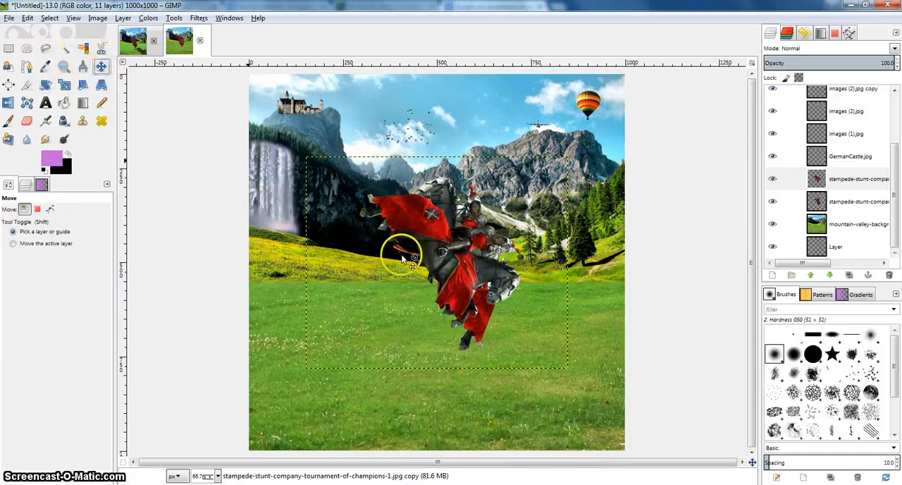
{"action": "left_click_drag", "start_coordinate": [402, 254], "coordinate": [550, 417]}
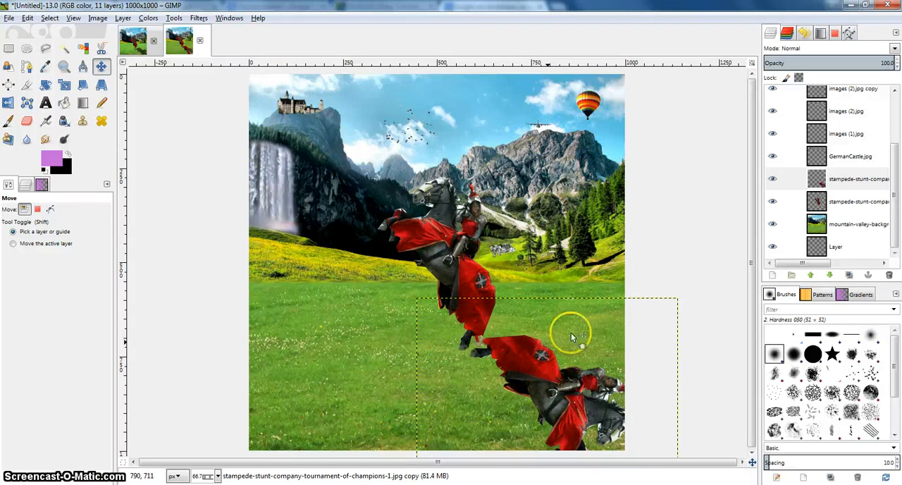
Turn the rotated knight copy into a solid black silhouette with Levels, raising the Value channel's black input level to 255.
{"action": "left_click", "coordinate": [835, 179]}
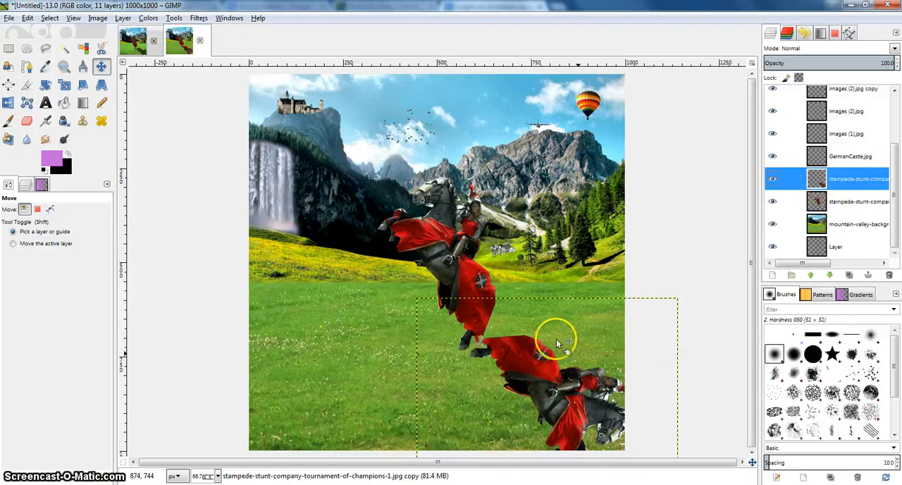
{"action": "left_click", "coordinate": [174, 19]}
{"action": "mouse_move", "coordinate": [148, 18]}
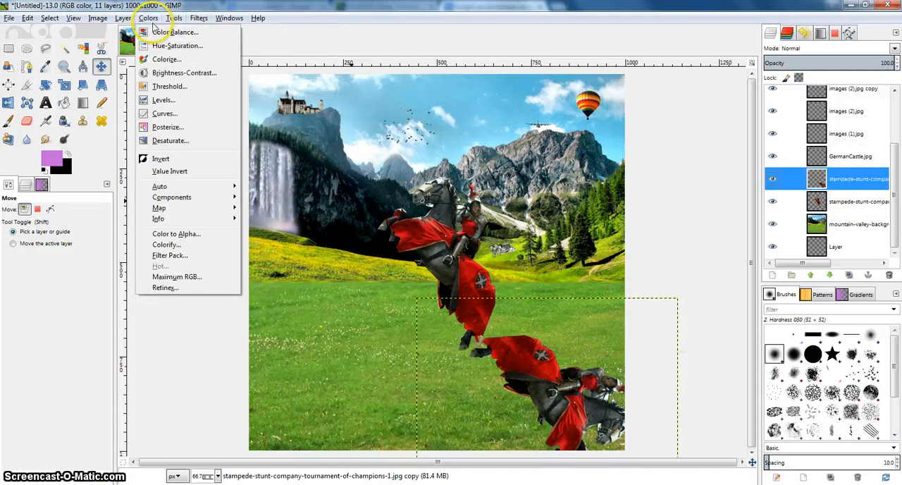
{"action": "left_click", "coordinate": [163, 101]}
{"action": "left_click_drag", "start_coordinate": [78, 138], "coordinate": [98, 138]}
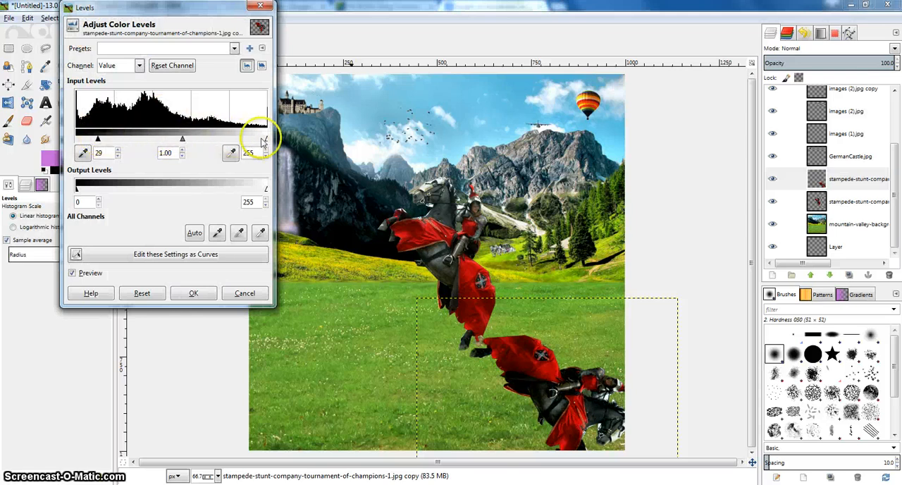
{"action": "left_click_drag", "start_coordinate": [262, 141], "coordinate": [269, 141]}
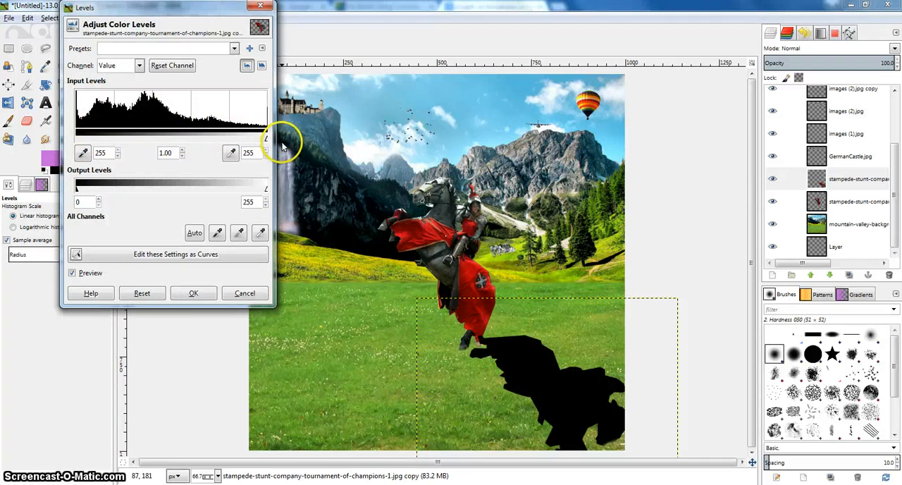
{"action": "left_click", "coordinate": [193, 293]}
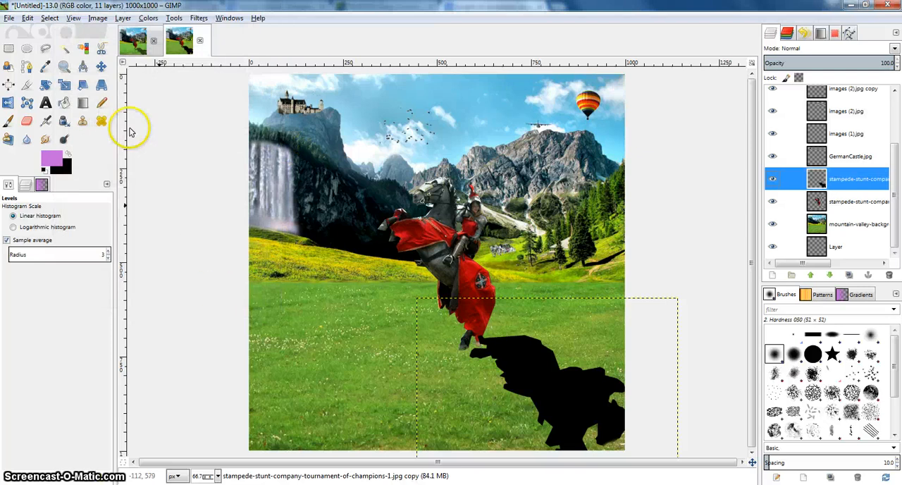
Set the knight silhouette's opacity to 56 and position it as a shadow starting at the rearing horse's hoof.
{"action": "left_click", "coordinate": [101, 66]}
{"action": "mouse_move", "coordinate": [518, 360]}
{"action": "left_mouse_down"}
{"action": "mouse_move", "coordinate": [547, 373]}
{"action": "mouse_move", "coordinate": [533, 368]}
{"action": "left_mouse_up"}
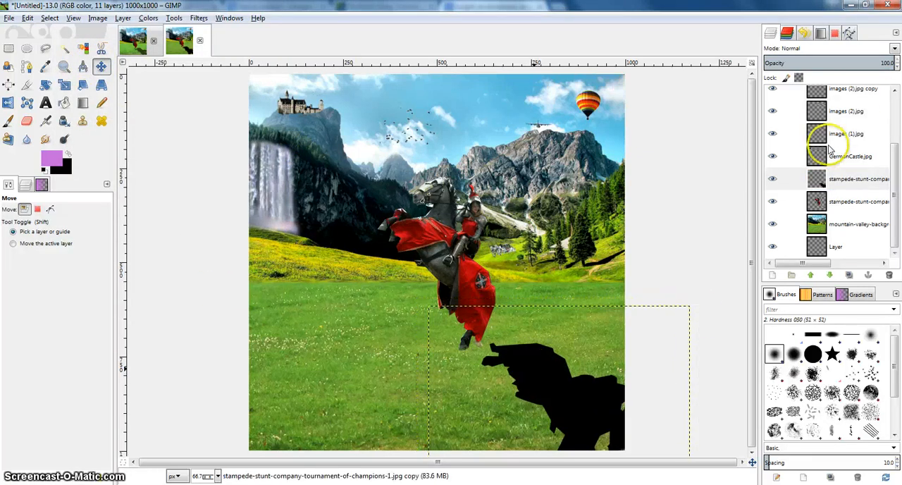
{"action": "left_click", "coordinate": [897, 66]}
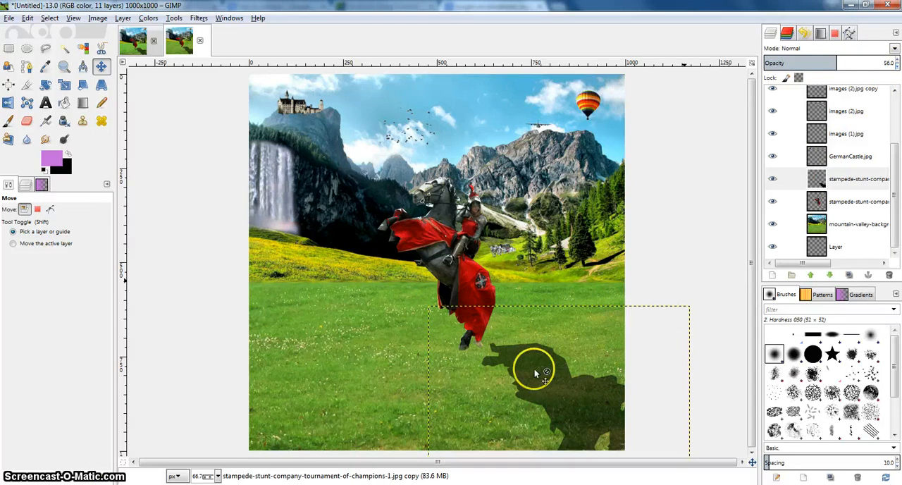
{"action": "left_click_drag", "start_coordinate": [534, 369], "coordinate": [519, 367]}
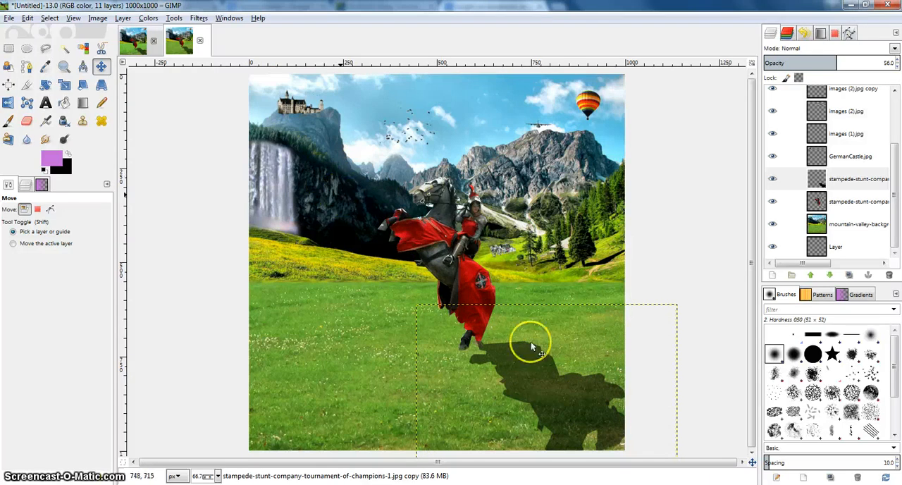
Merge down the bxpumpkincarriage.jpg, images and GermanCastle.jpg layers one after another until they join the knight's shadow layer.
{"action": "scroll", "coordinate": [846, 191], "scroll_direction": "up", "scroll_amount": 3}
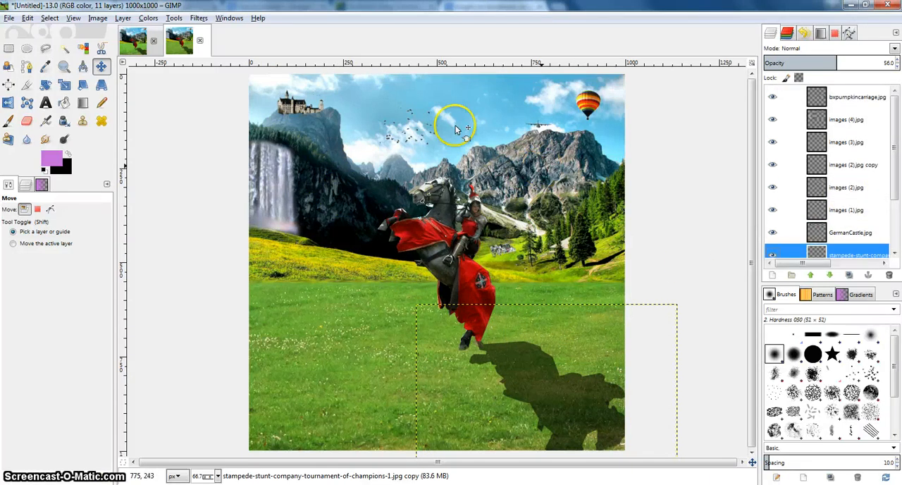
{"action": "scroll", "coordinate": [816, 243], "scroll_direction": "down", "scroll_amount": 3}
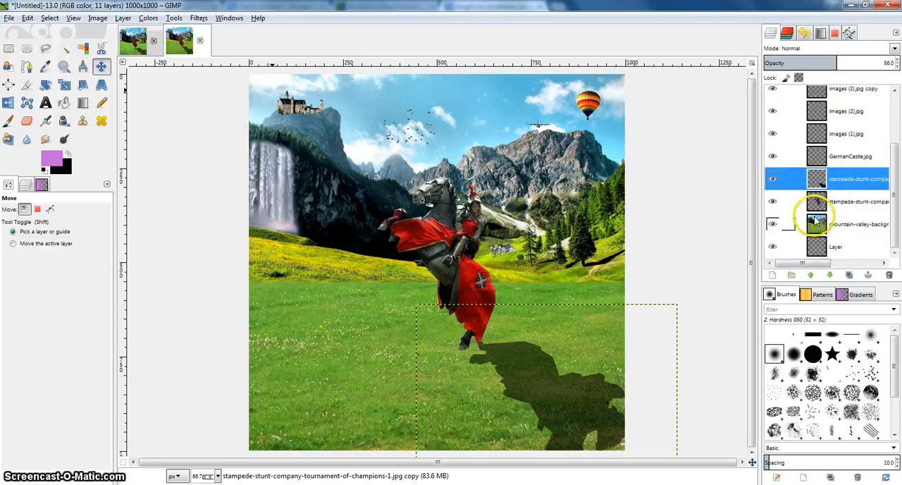
{"action": "scroll", "coordinate": [833, 184], "scroll_direction": "up", "scroll_amount": 3}
{"action": "left_click", "coordinate": [821, 95]}
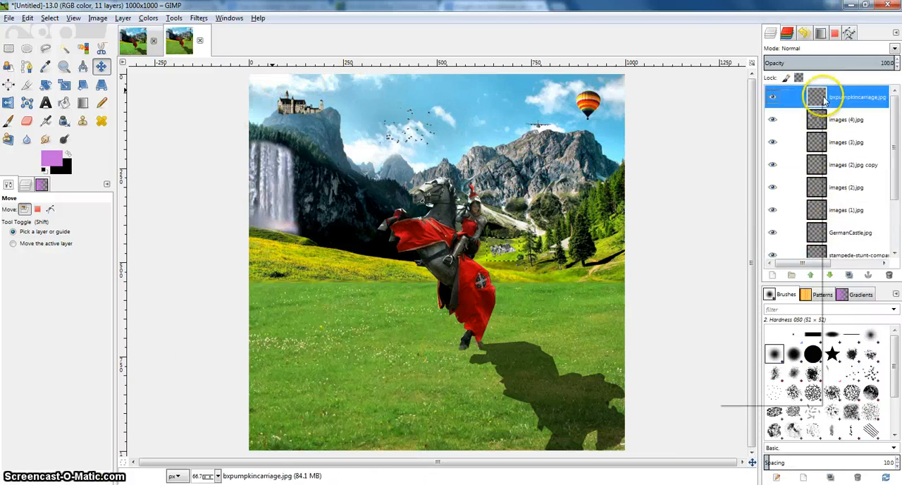
{"action": "right_click", "coordinate": [821, 95]}
{"action": "left_click", "coordinate": [764, 181]}
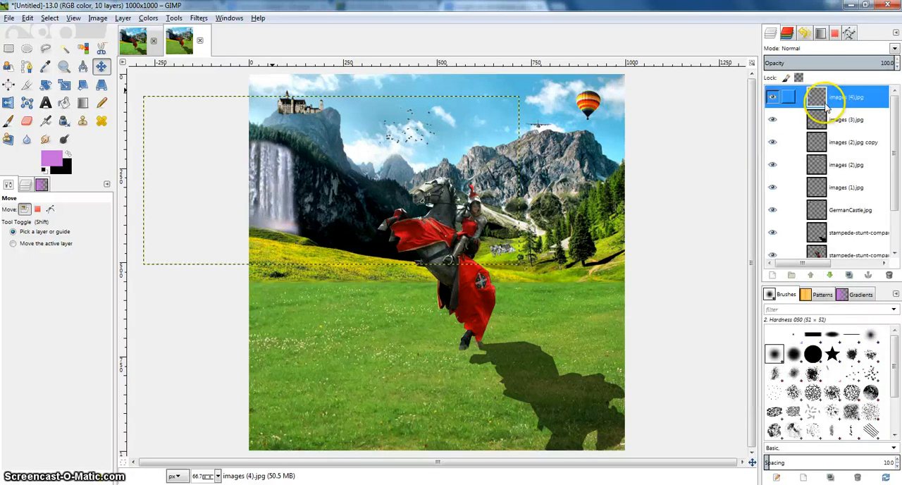
{"action": "right_click", "coordinate": [823, 103]}
{"action": "left_click", "coordinate": [764, 187]}
{"action": "right_click", "coordinate": [818, 102]}
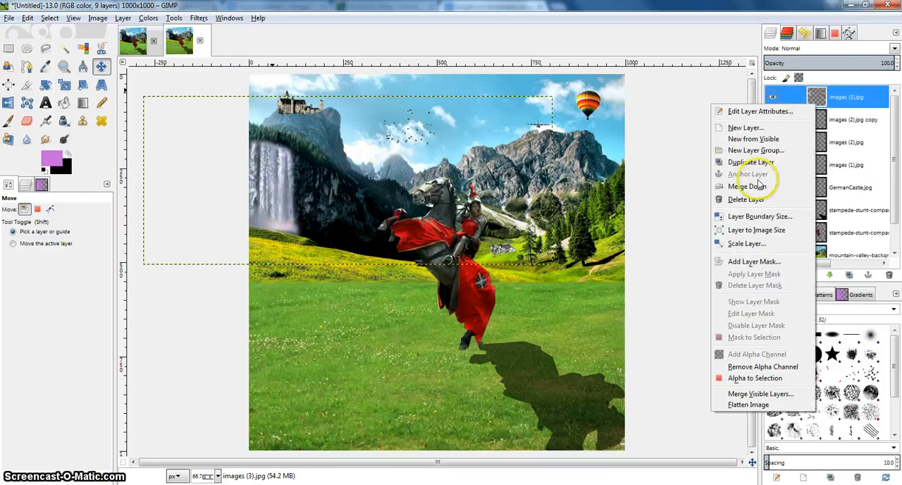
{"action": "left_click", "coordinate": [758, 181]}
{"action": "right_click", "coordinate": [821, 102]}
{"action": "left_click", "coordinate": [766, 182]}
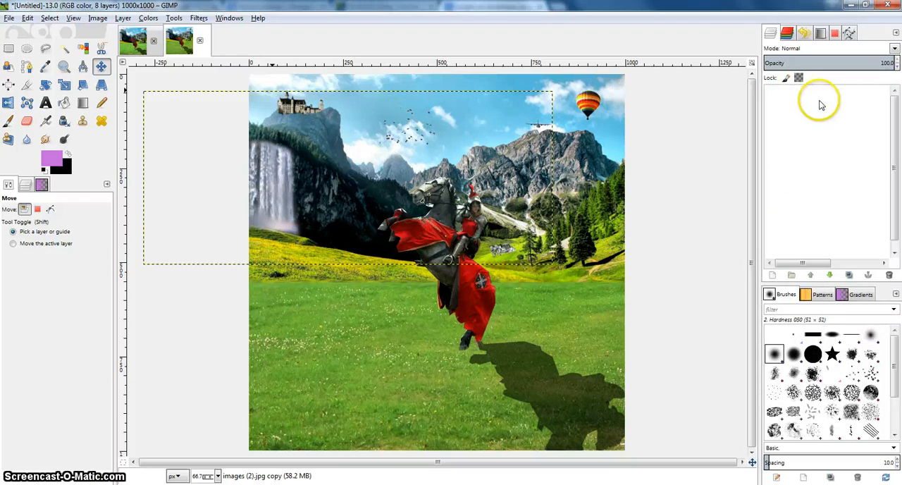
{"action": "right_click", "coordinate": [816, 104]}
{"action": "left_click", "coordinate": [765, 182]}
{"action": "right_click", "coordinate": [813, 102]}
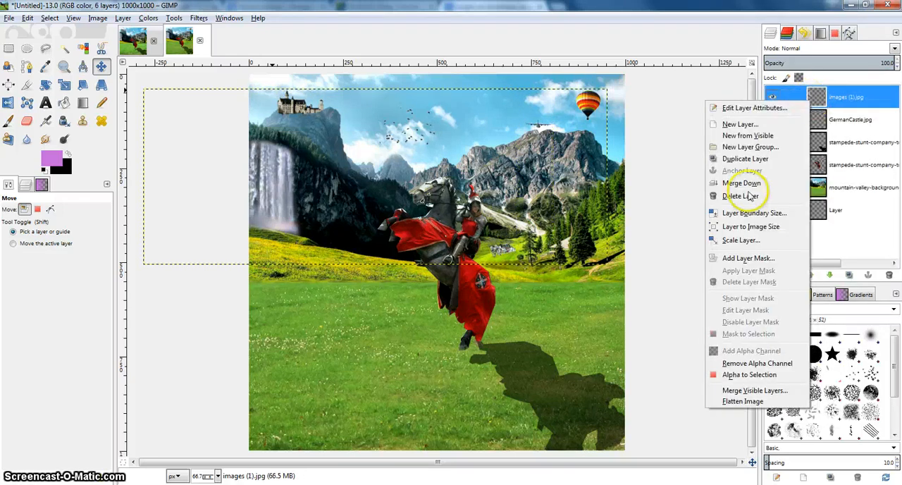
{"action": "left_click", "coordinate": [746, 182]}
{"action": "left_click", "coordinate": [758, 189]}
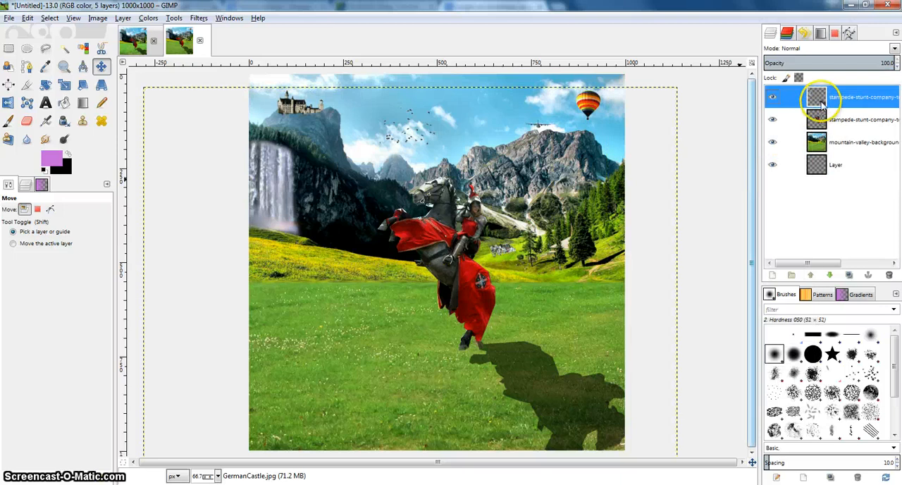
Merge the shadow layer down into the knight layer and the result into the mountain-valley background.
{"action": "right_click", "coordinate": [819, 96]}
{"action": "left_click", "coordinate": [749, 186]}
{"action": "right_click", "coordinate": [819, 98]}
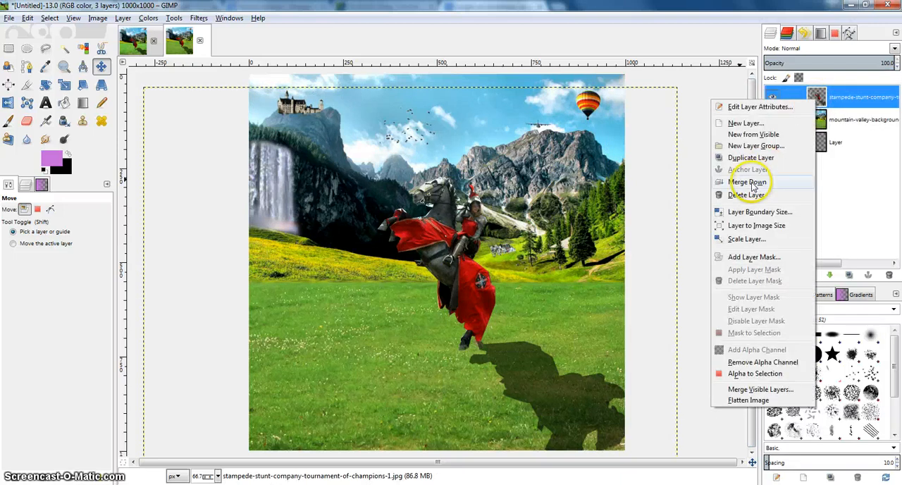
{"action": "left_click", "coordinate": [748, 182]}
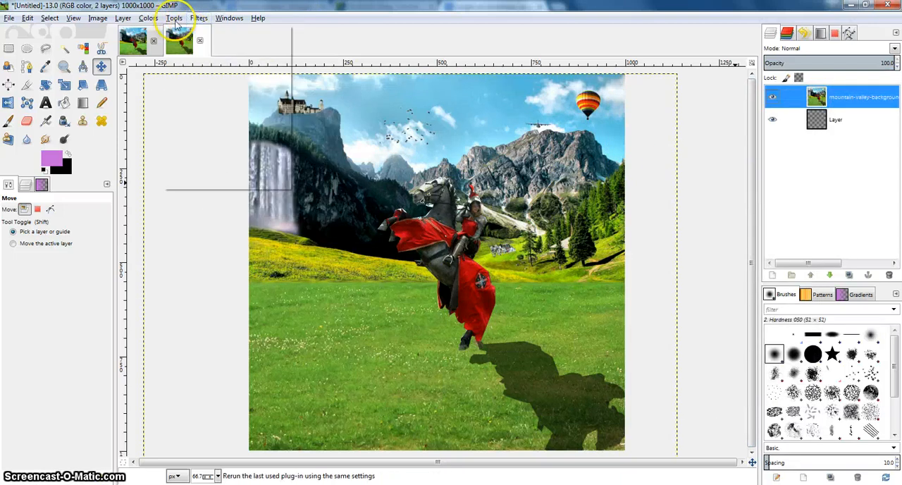
Apply a smooth Value curve to the merged mountain-valley layer that darkens its shadows and midtones for stronger contrast.
{"action": "left_click", "coordinate": [148, 18]}
{"action": "left_click", "coordinate": [157, 113]}
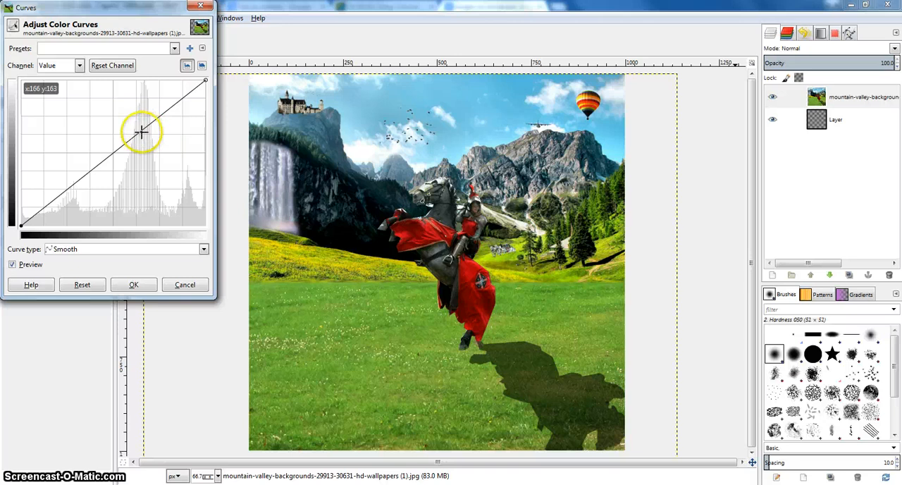
{"action": "left_click_drag", "start_coordinate": [137, 132], "coordinate": [162, 120]}
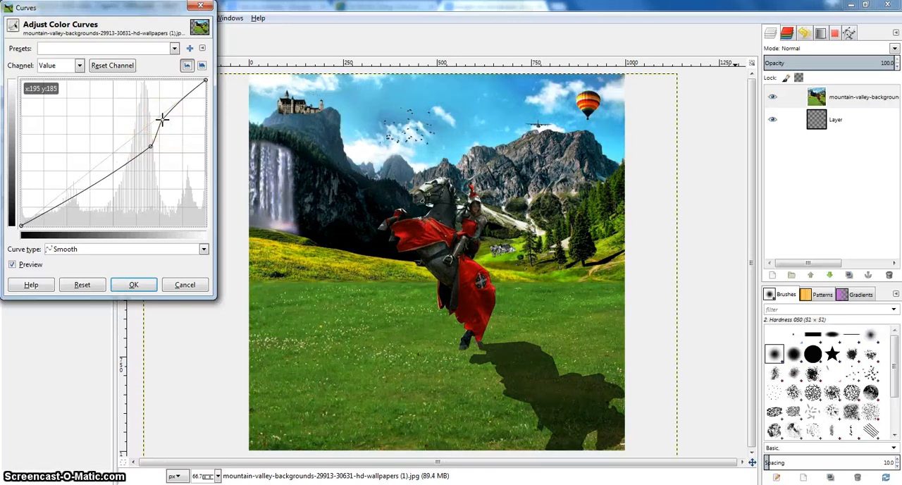
{"action": "left_click_drag", "start_coordinate": [125, 161], "coordinate": [99, 187]}
{"action": "left_click", "coordinate": [133, 284]}
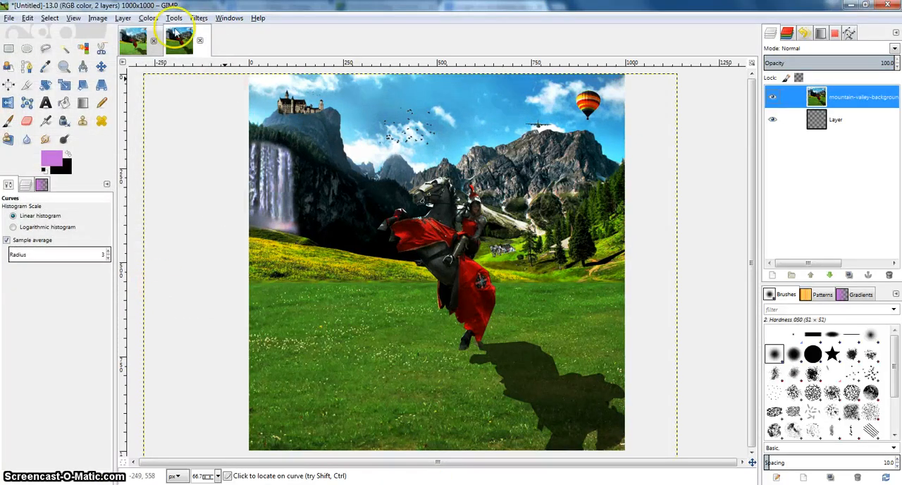
Compare the finished composite with the Surreal.xcf version by switching back and forth between the two images.
{"action": "left_click", "coordinate": [134, 42]}
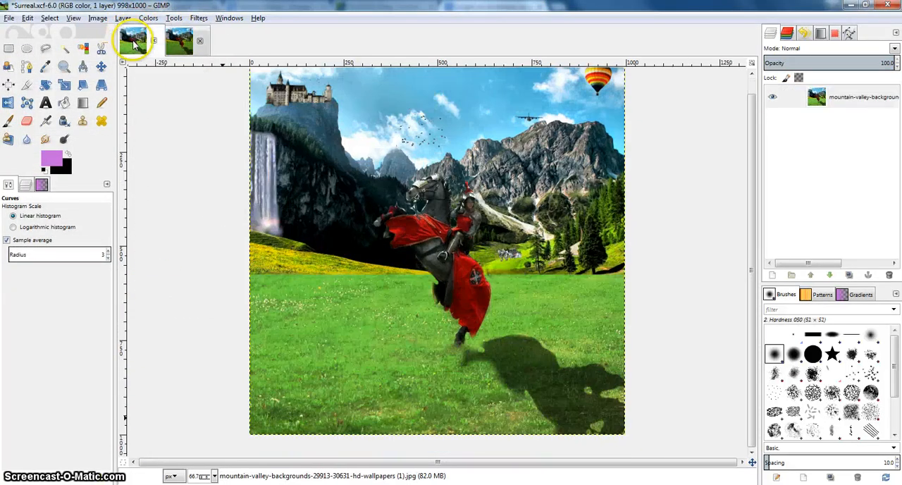
{"action": "left_click", "coordinate": [179, 42]}
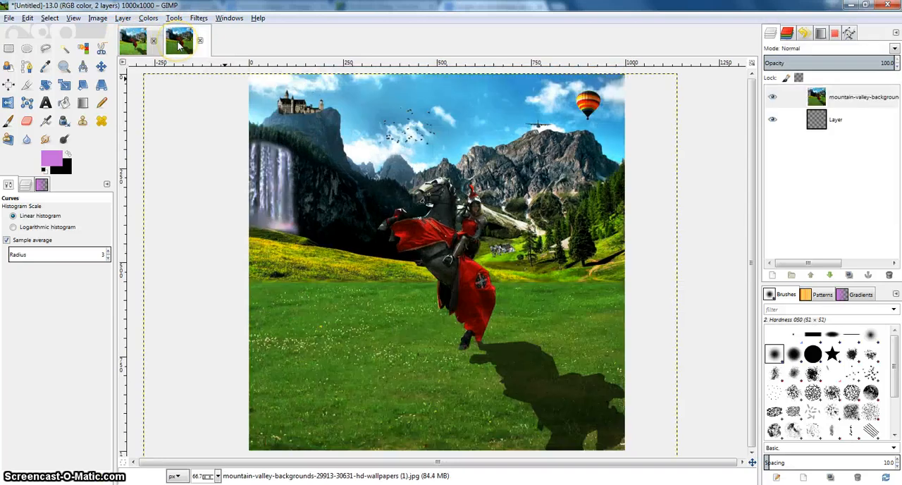
{"action": "left_click", "coordinate": [145, 42]}
{"action": "left_click", "coordinate": [181, 43]}
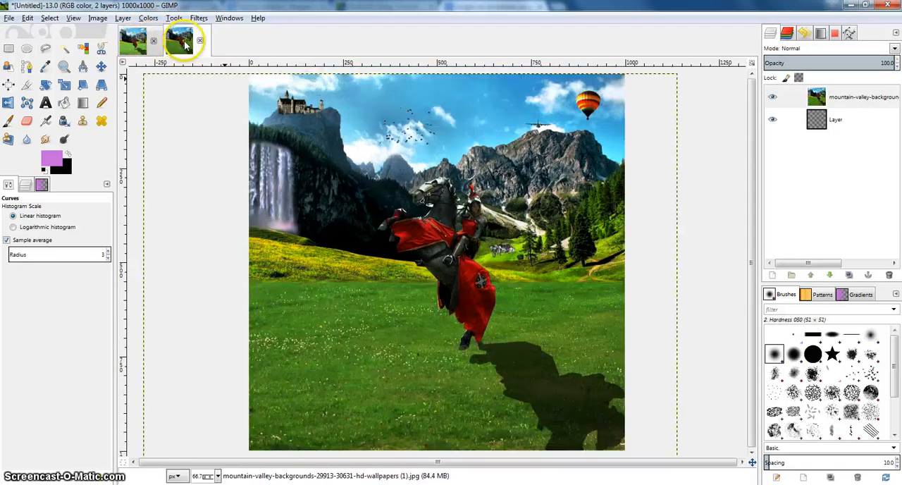
{"action": "left_click", "coordinate": [143, 44]}
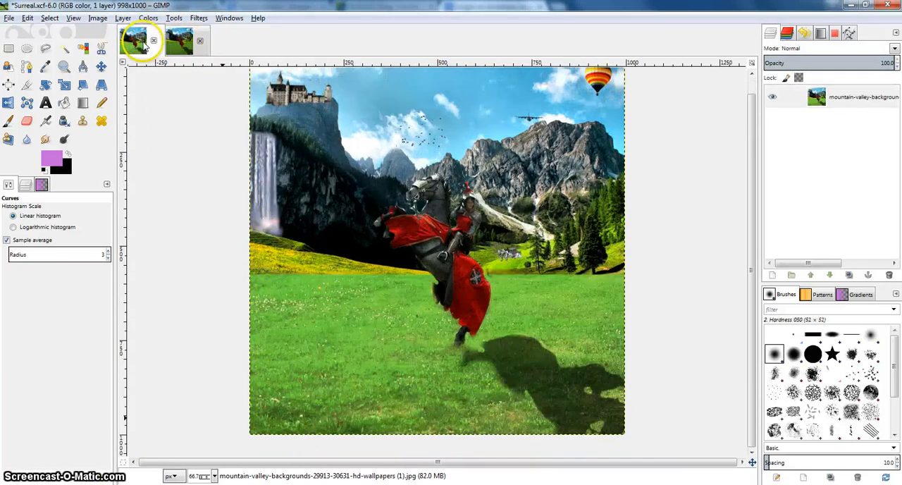
{"action": "left_click", "coordinate": [186, 41]}
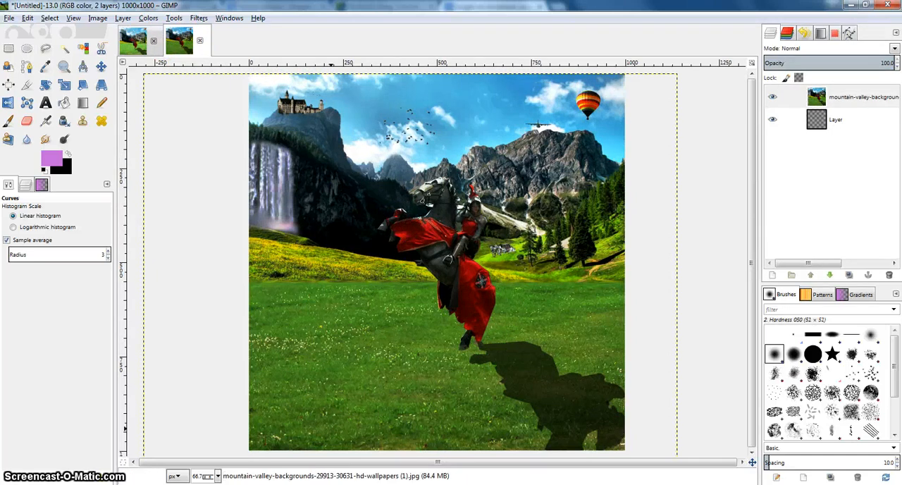
Delete the empty layer beneath the merged mountain-valley layer.
{"action": "right_click", "coordinate": [819, 120]}
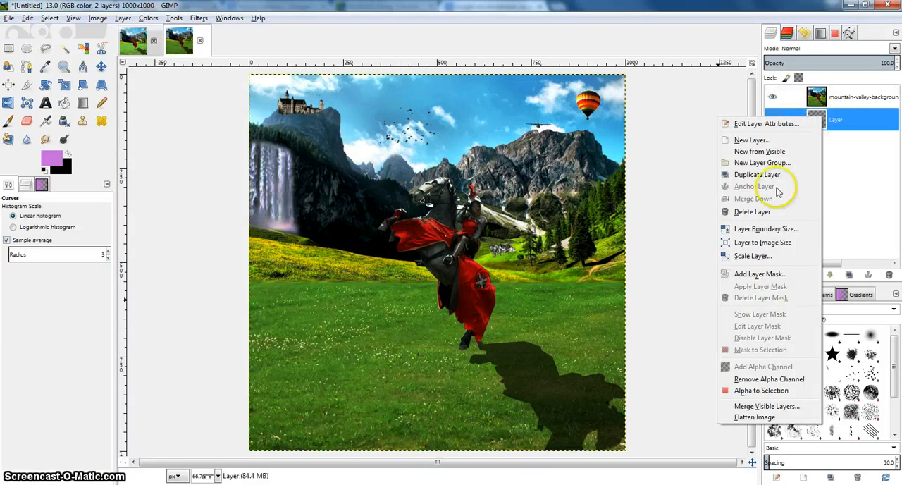
{"action": "left_click", "coordinate": [753, 211]}
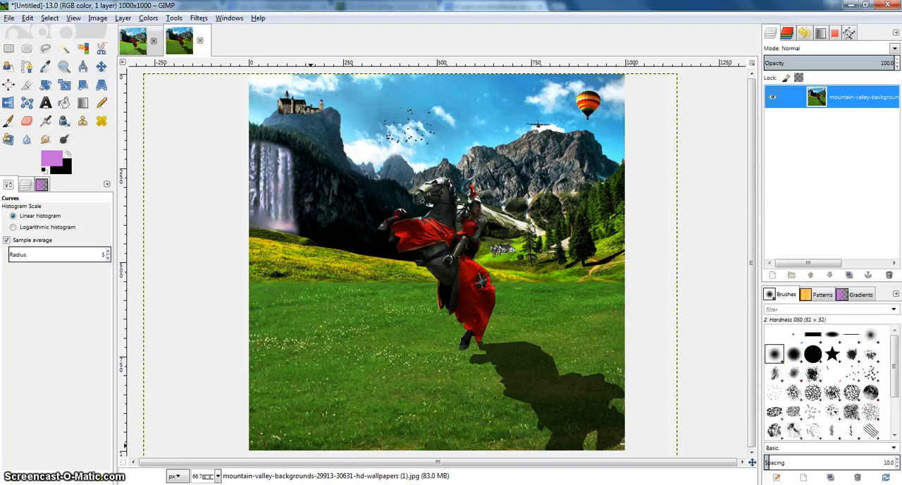